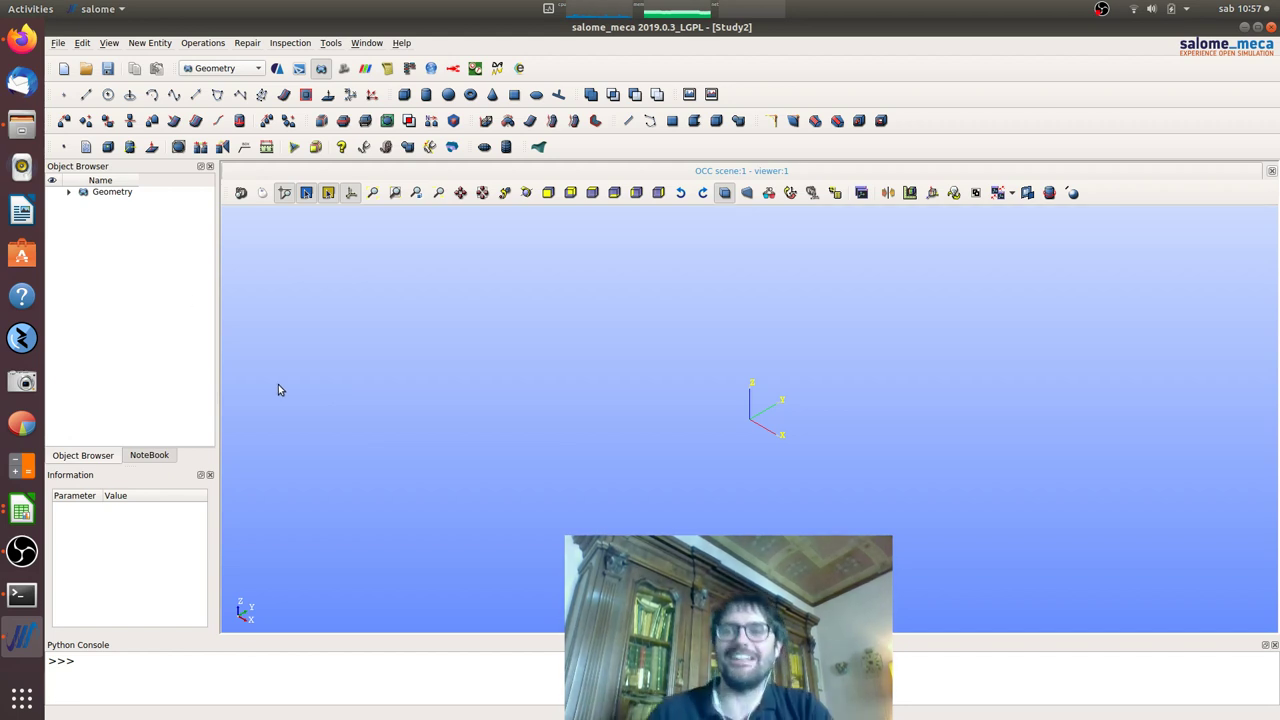
Step: Create Box_1 with Dx 100, Dy 1000 and Dz 100, then orbit to inspect the beam
{"action": "left_click", "coordinate": [404, 96]}
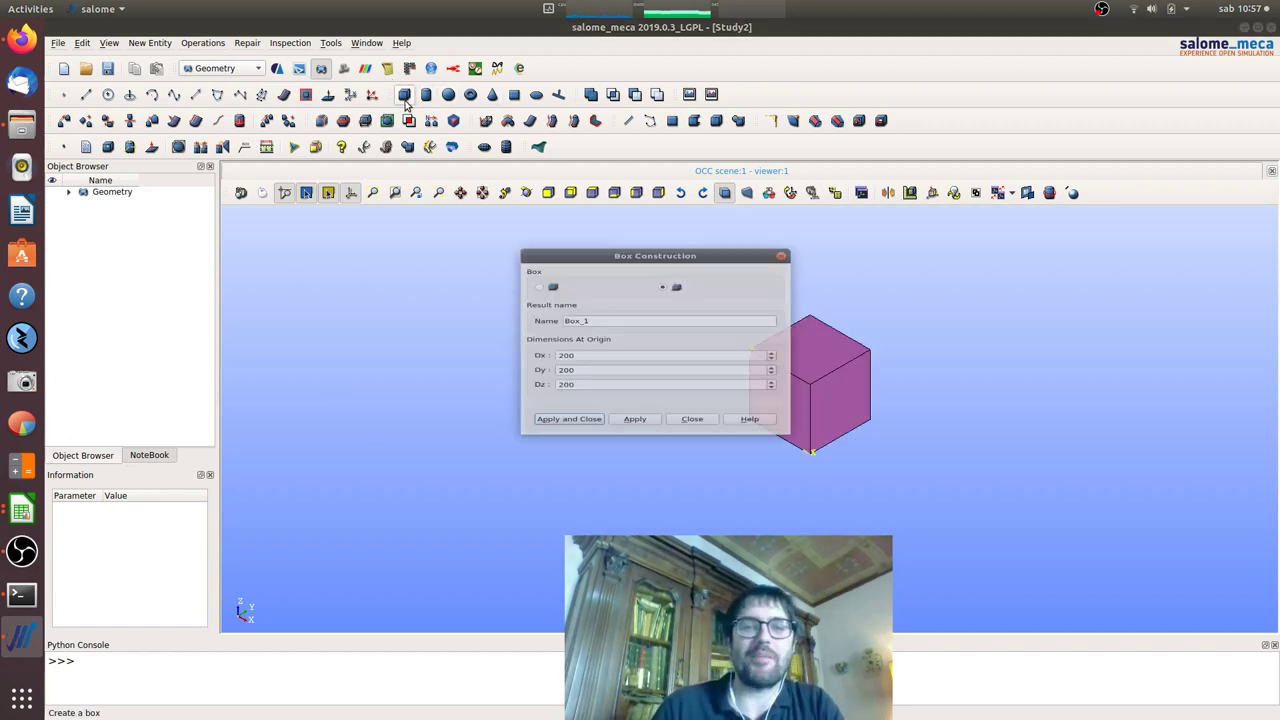
{"action": "left_click", "coordinate": [584, 360]}
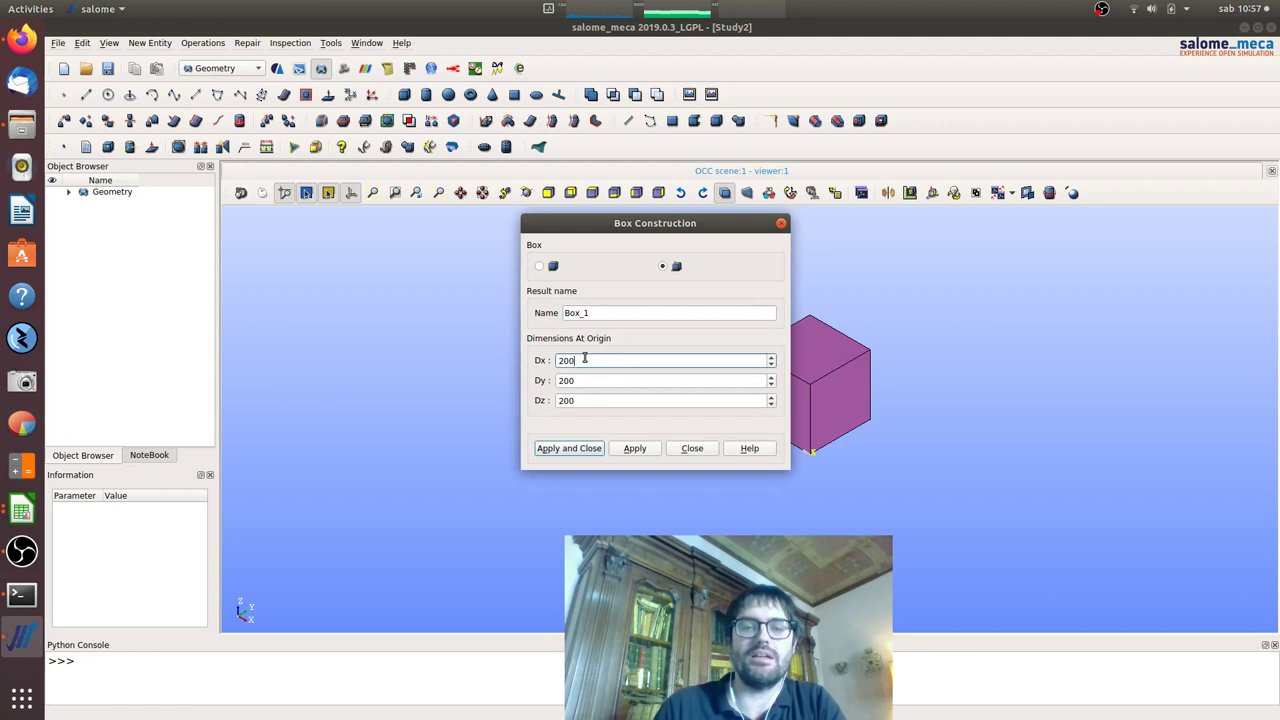
{"action": "type", "text": "10"}
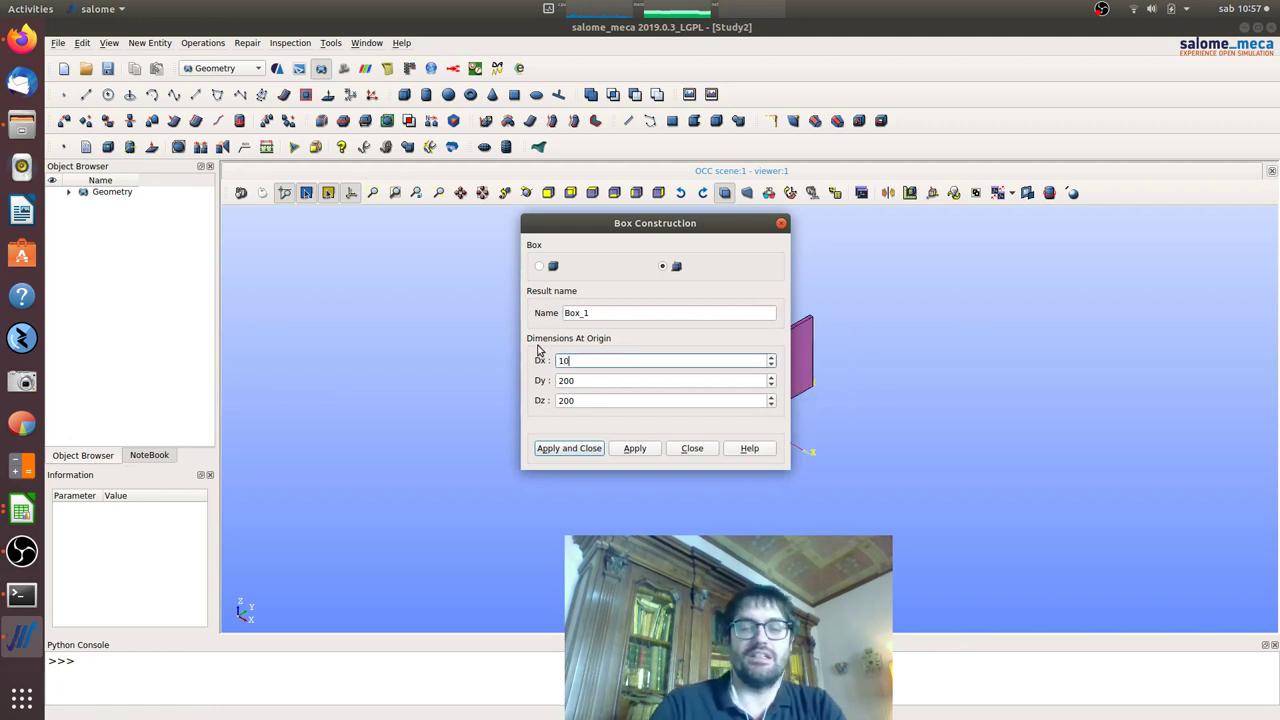
{"action": "type", "text": "0"}
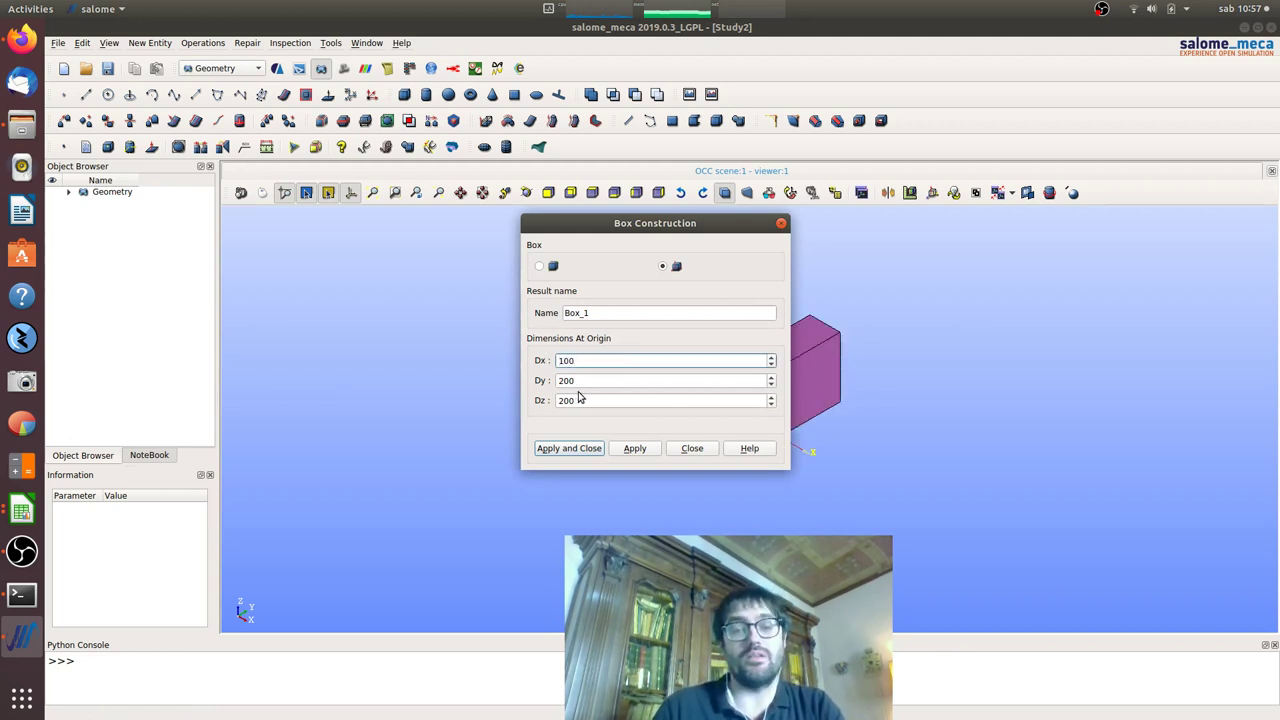
{"action": "left_click_drag", "start_coordinate": [579, 398], "coordinate": [538, 400]}
{"action": "type", "text": "10"}
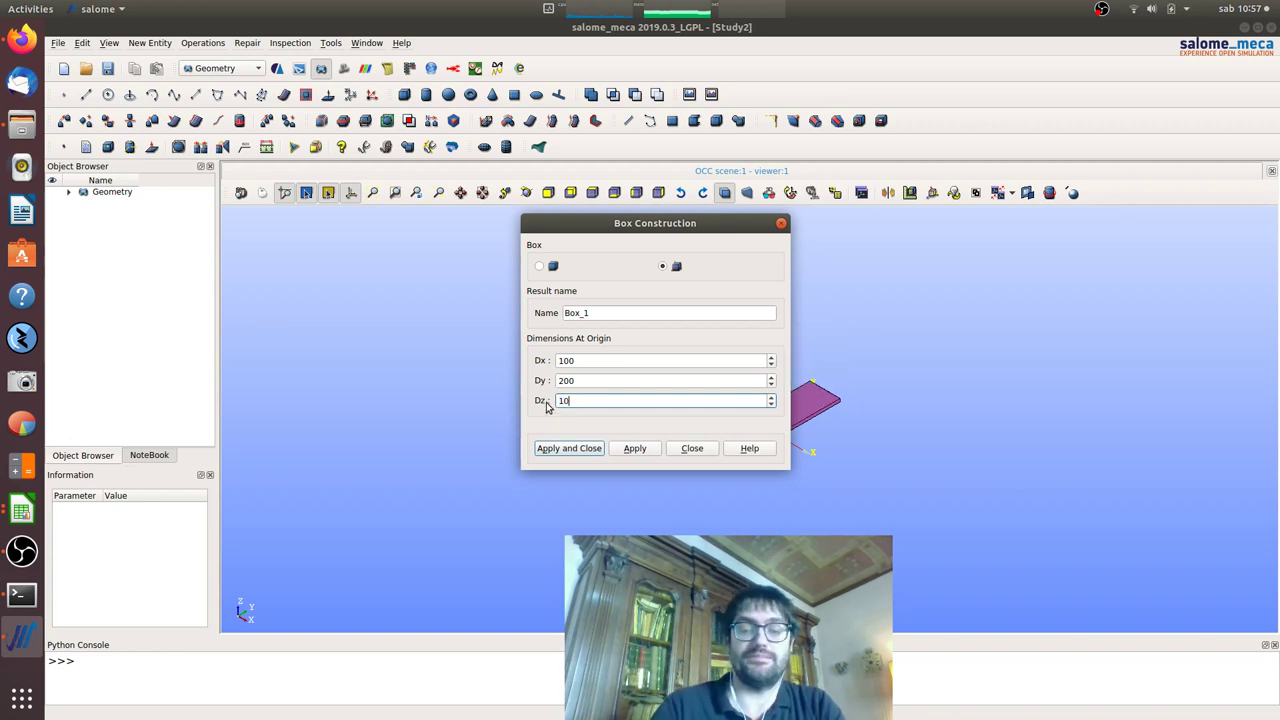
{"action": "type", "text": "0"}
{"action": "left_click_drag", "start_coordinate": [575, 381], "coordinate": [536, 381]}
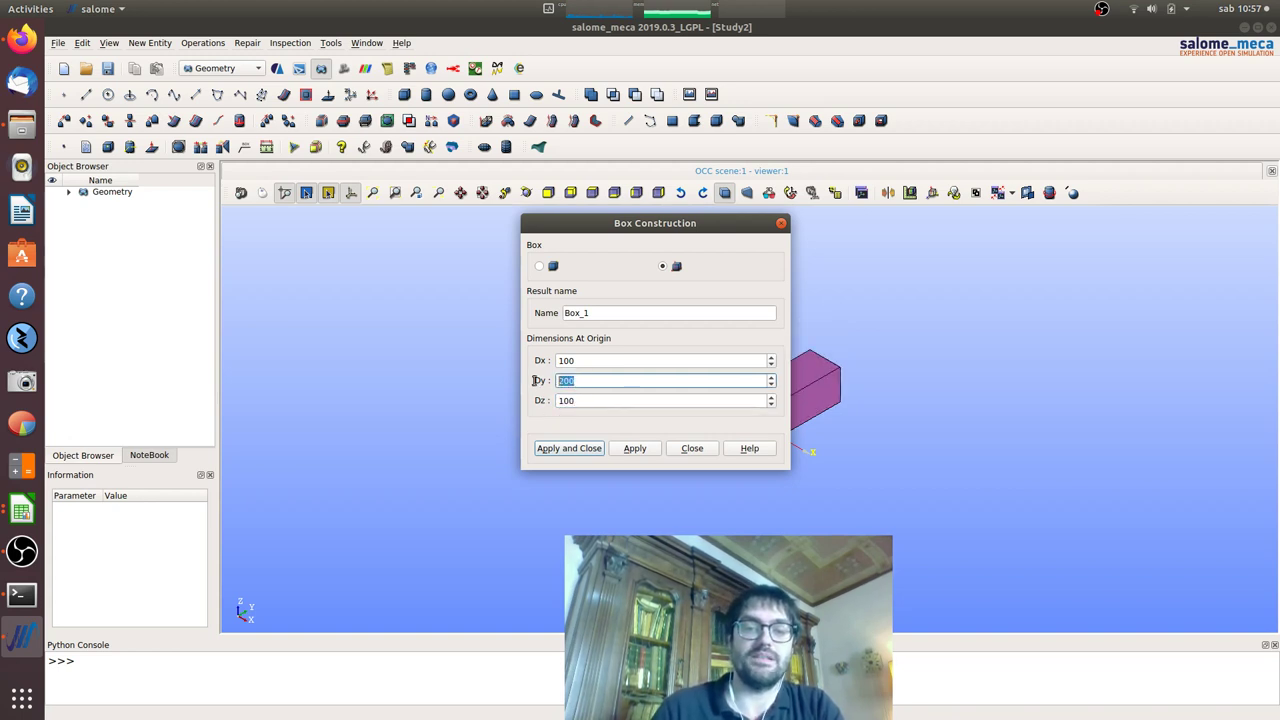
{"action": "type", "text": "1000"}
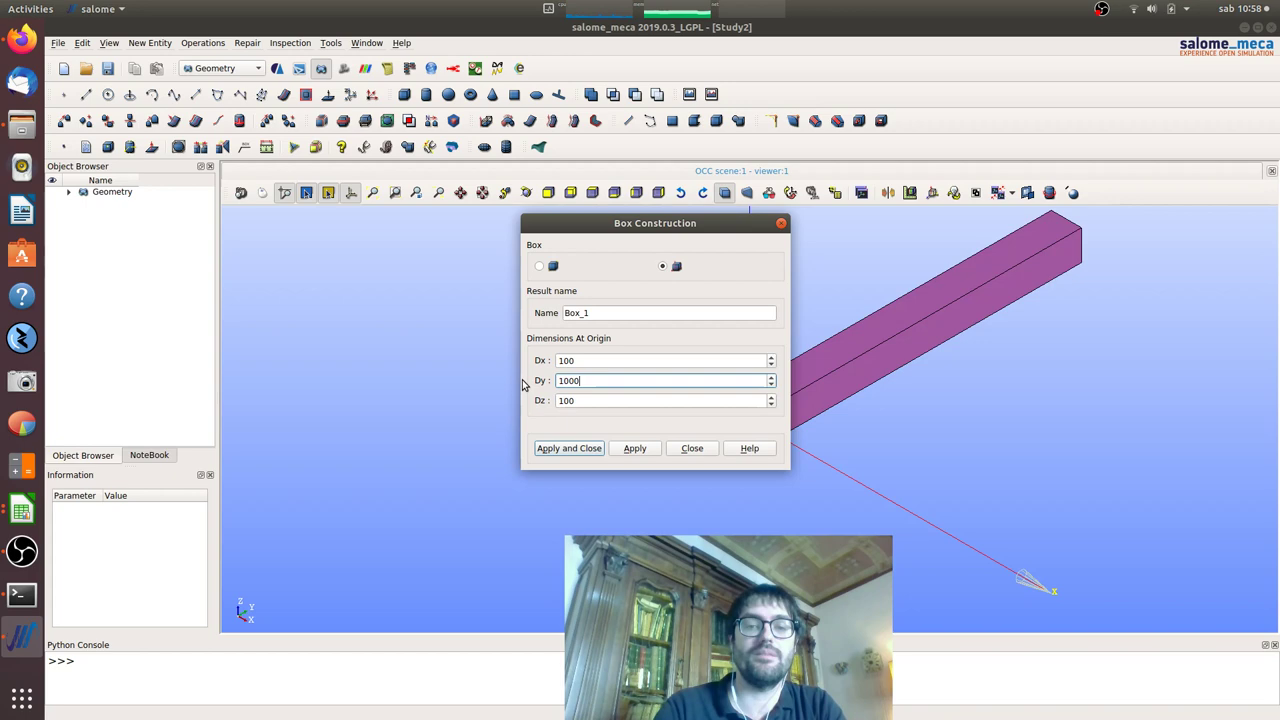
{"action": "left_click", "coordinate": [567, 448]}
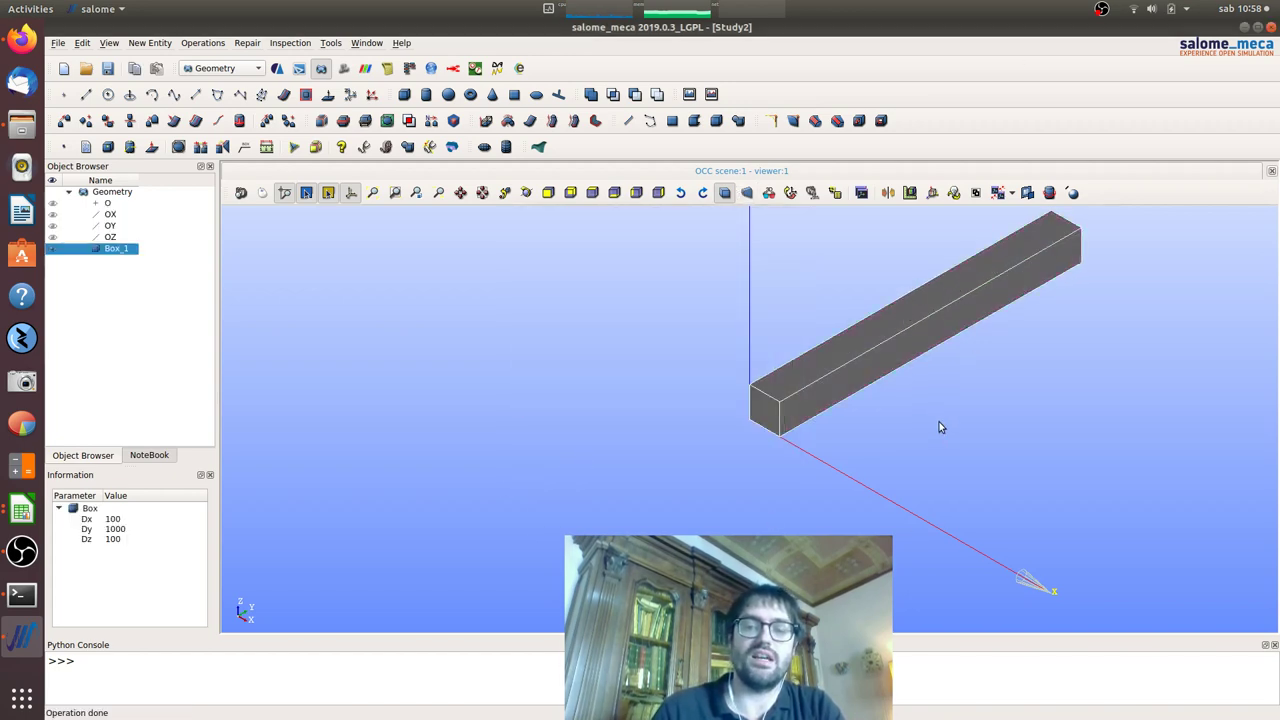
{"action": "mouse_move", "coordinate": [938, 427]}
{"action": "right_mouse_down", "text": "ctrl"}
{"action": "mouse_move", "coordinate": [943, 366]}
{"action": "mouse_move", "coordinate": [894, 314]}
{"action": "right_mouse_up", "text": "ctrl"}
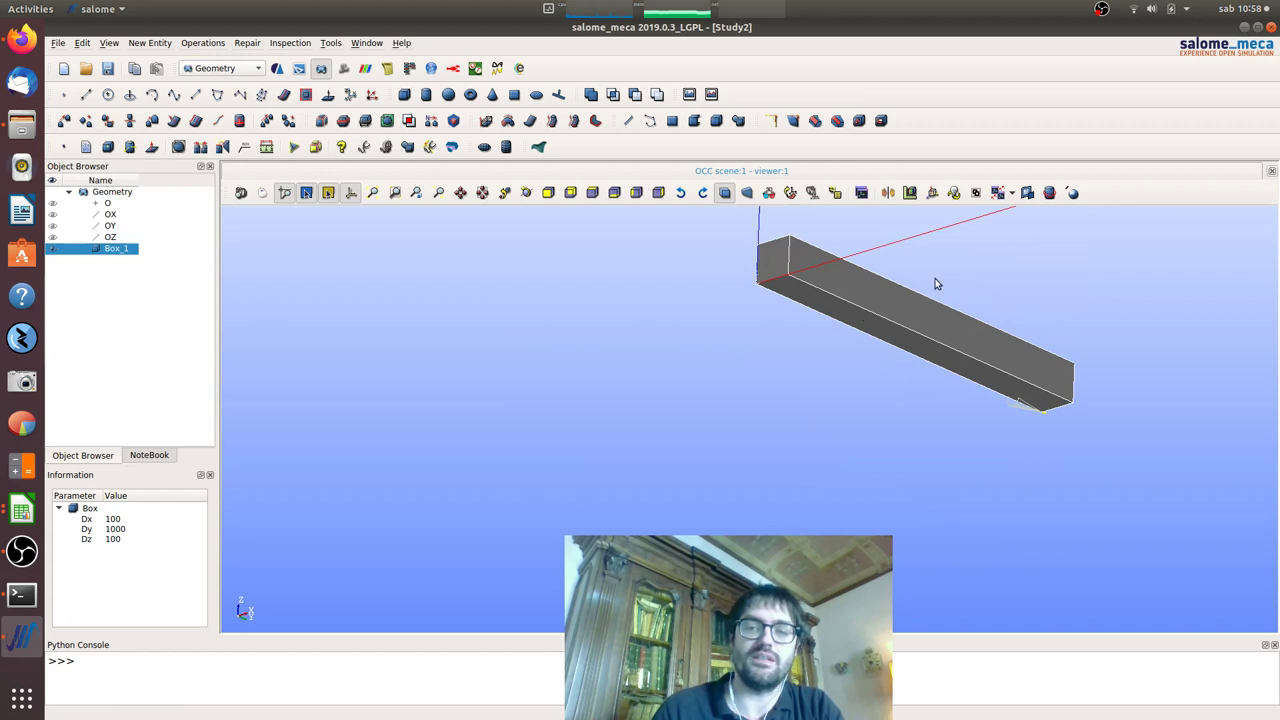
{"action": "left_click", "coordinate": [843, 340]}
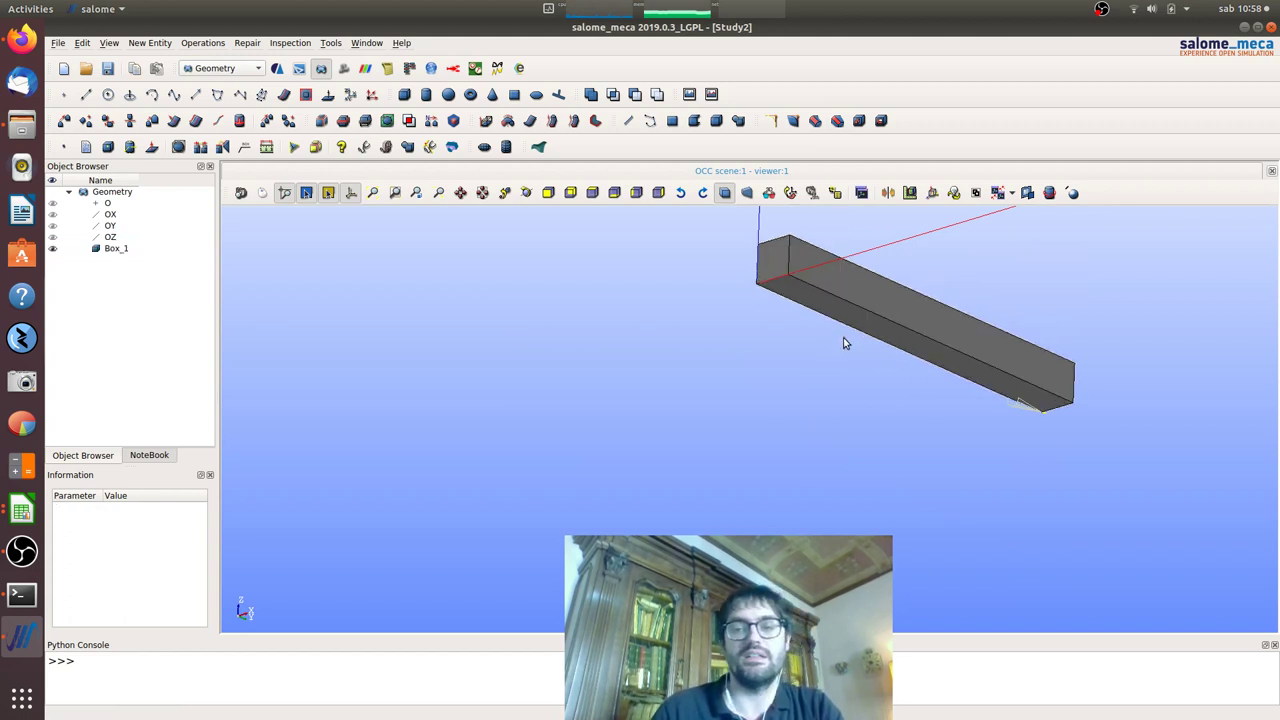
{"action": "mouse_move", "coordinate": [831, 214]}
{"action": "right_mouse_down", "text": "ctrl"}
{"action": "mouse_move", "coordinate": [837, 234]}
{"action": "mouse_move", "coordinate": [968, 343]}
{"action": "right_mouse_up", "text": "ctrl"}
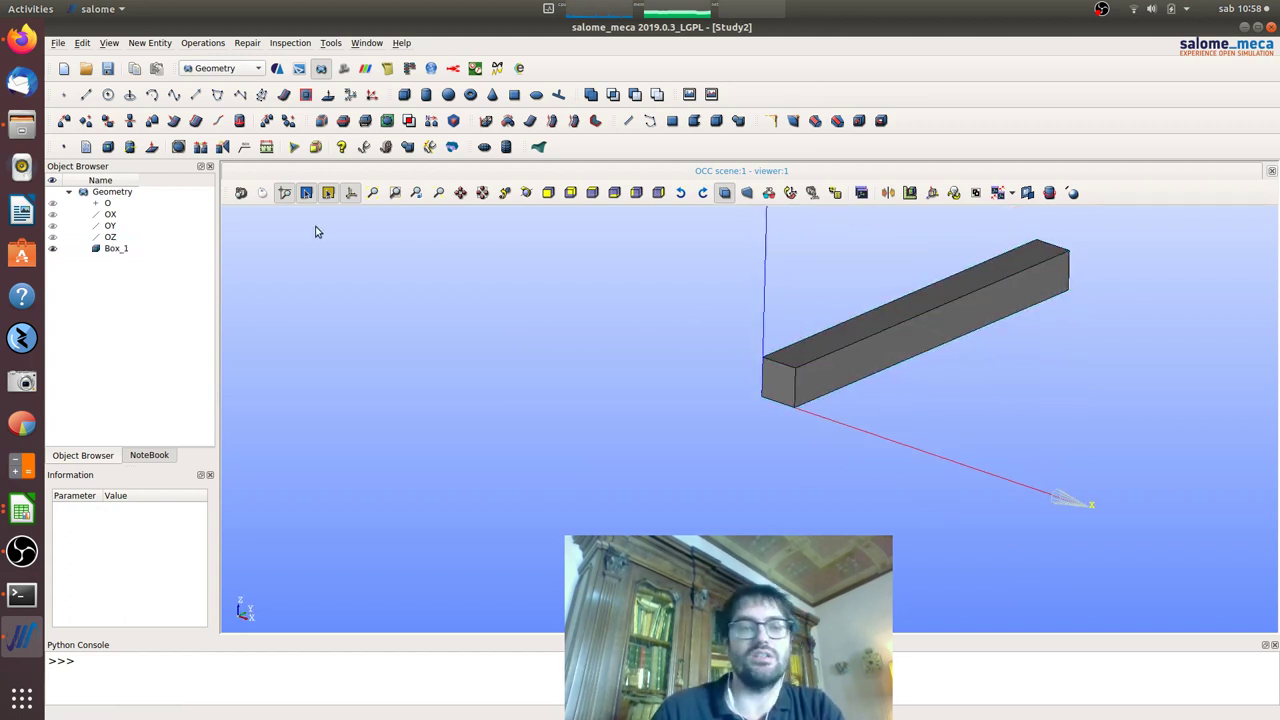
Step: Create a face group on Box_1 named up_face containing the top face
{"action": "right_click", "coordinate": [118, 248]}
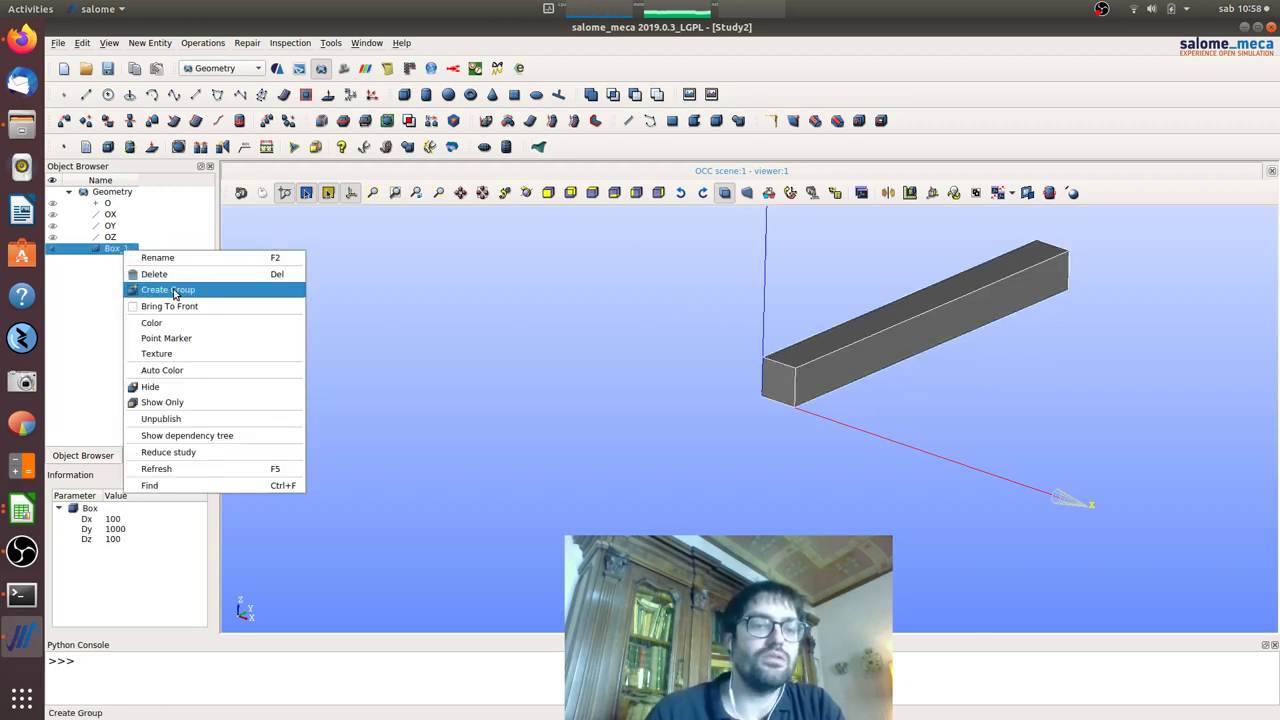
{"action": "left_click", "coordinate": [170, 289]}
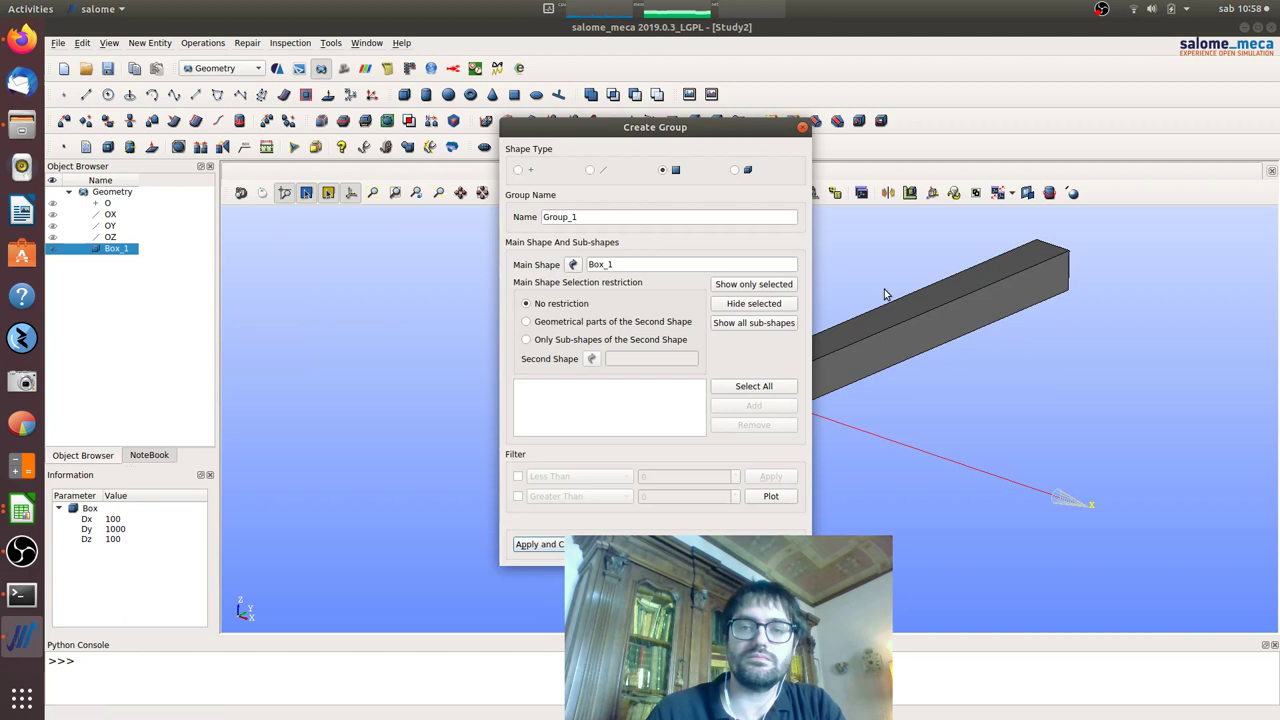
{"action": "left_click", "coordinate": [662, 170]}
{"action": "double_click", "coordinate": [606, 214]}
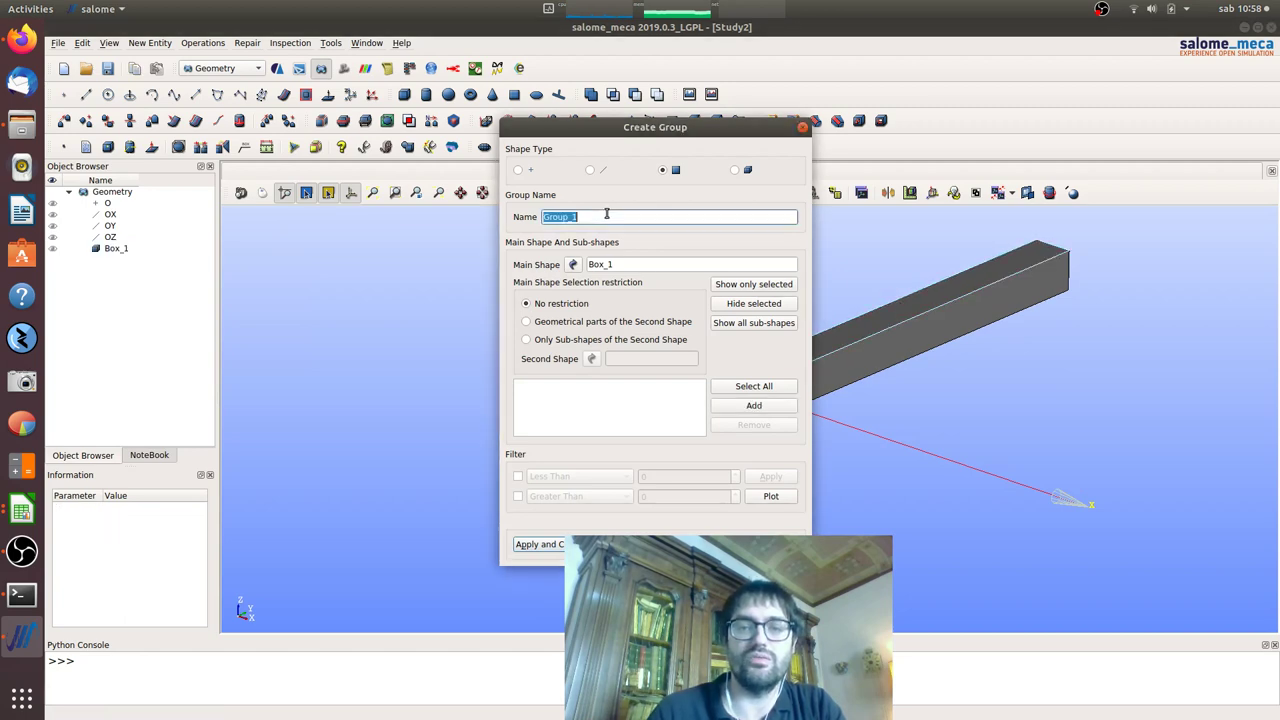
{"action": "type", "text": "up_"}
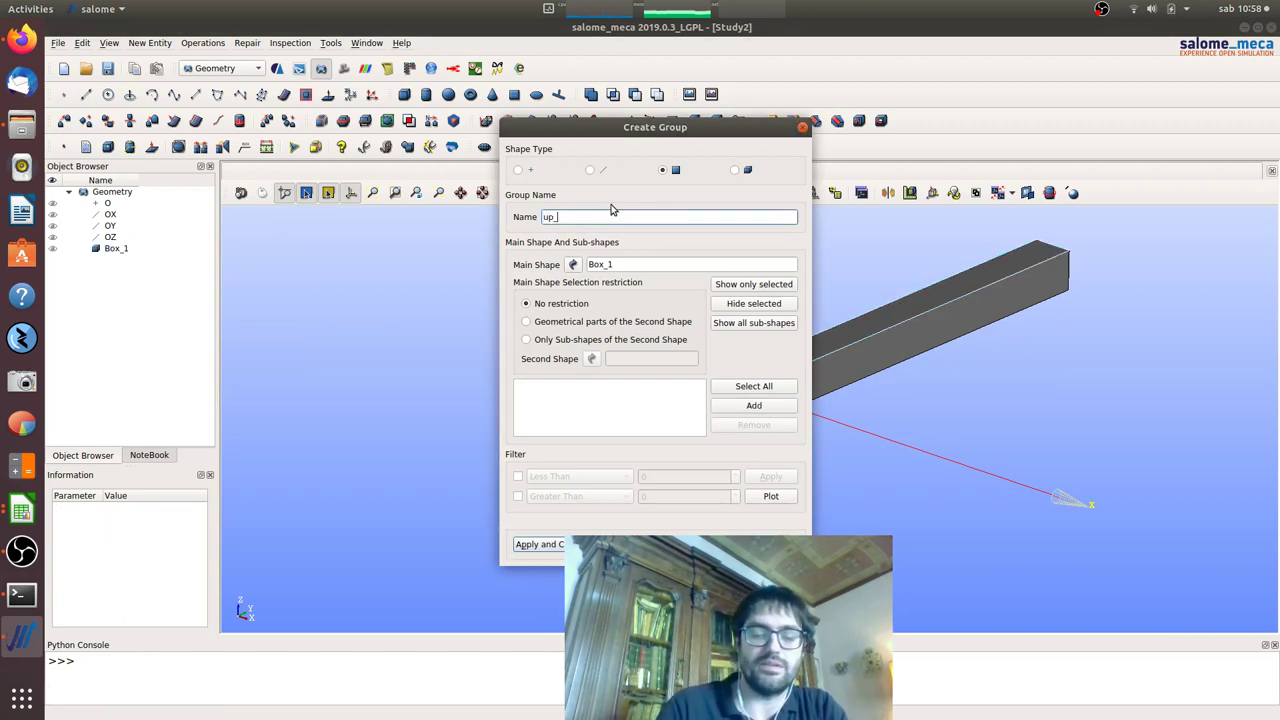
{"action": "type", "text": "face"}
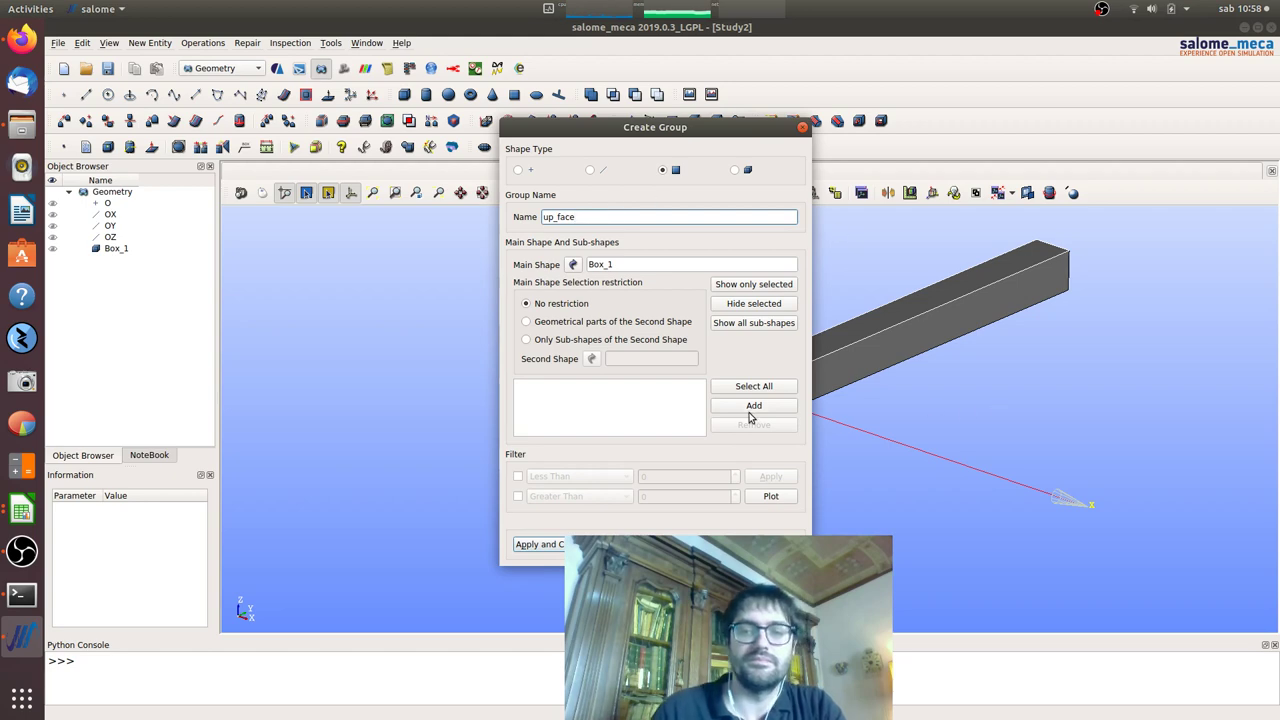
{"action": "left_click", "coordinate": [754, 408]}
{"action": "left_click", "coordinate": [600, 544]}
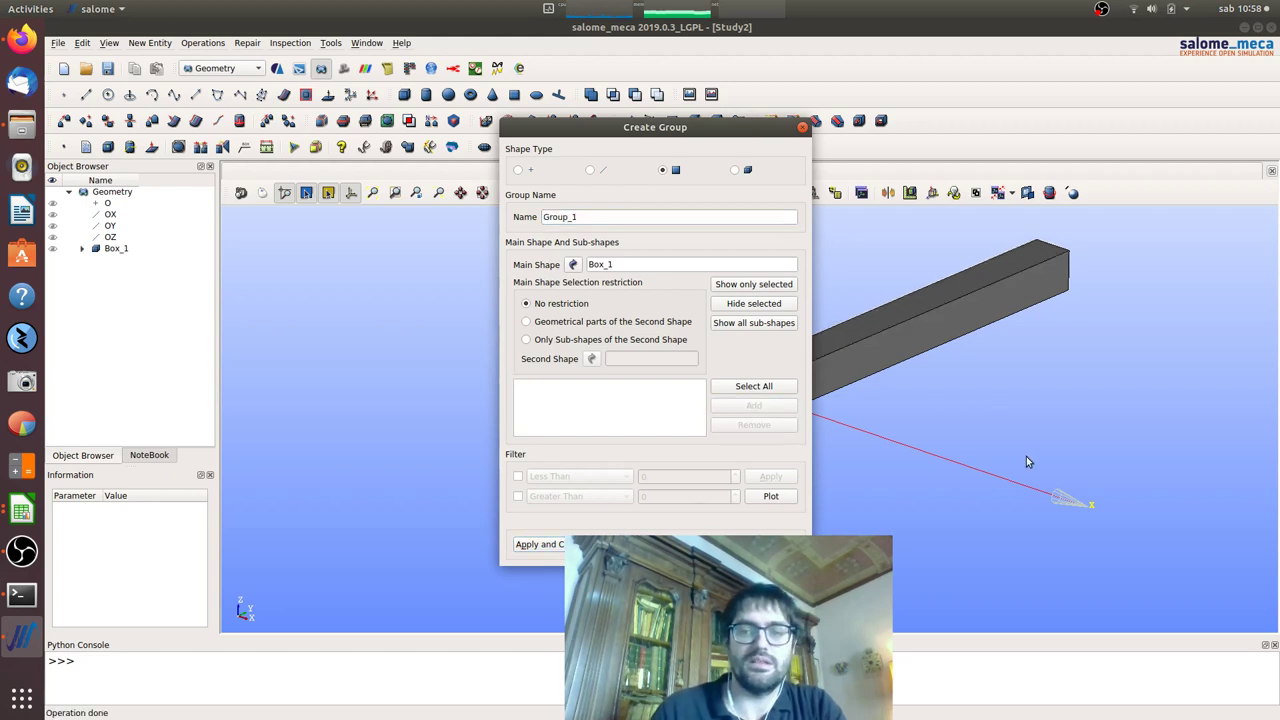
Step: Create a second face group named low_face containing the underside face 31
{"action": "right_click_drag", "start_coordinate": [1020, 360], "coordinate": [970, 374], "text": "ctrl"}
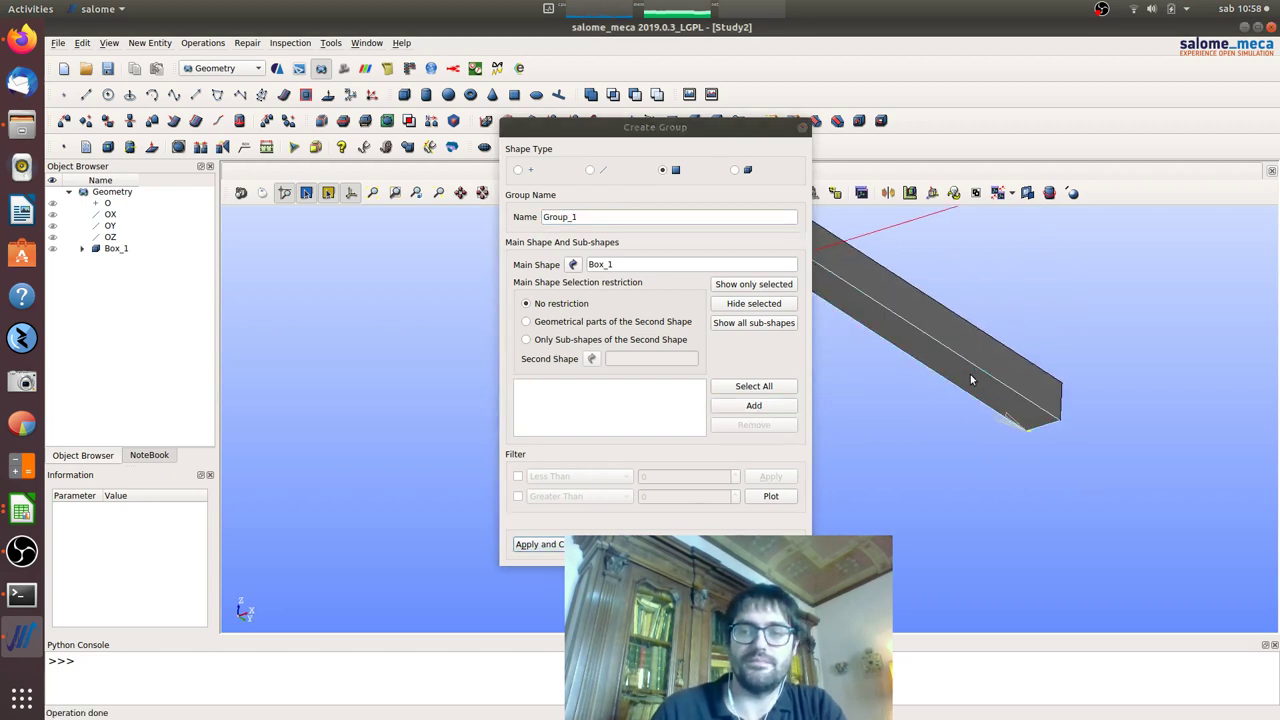
{"action": "double_click", "coordinate": [568, 215]}
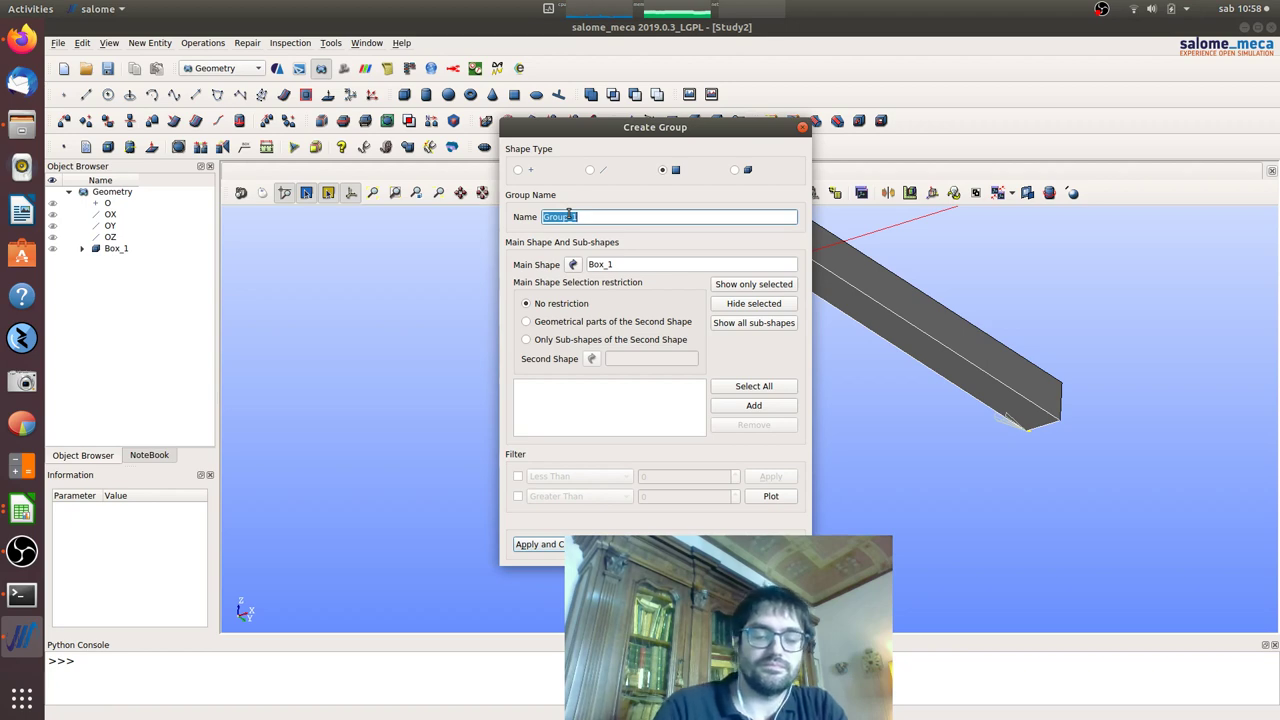
{"action": "type", "text": "low_"}
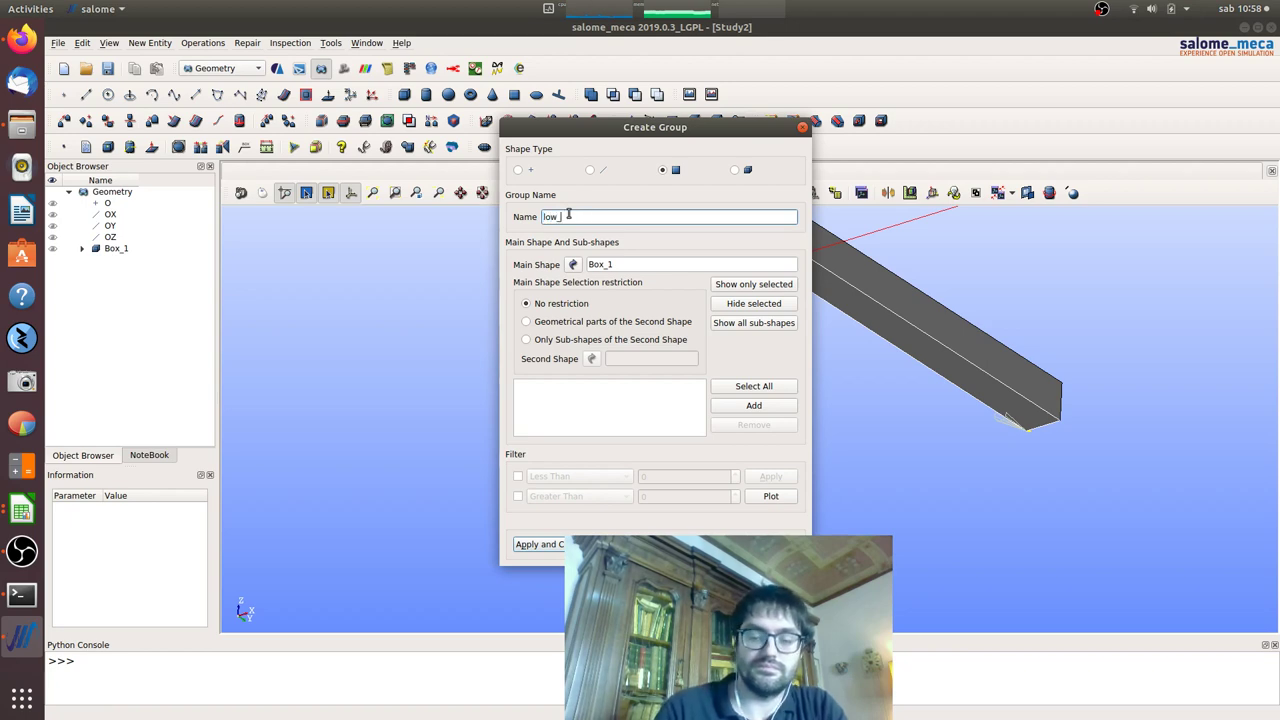
{"action": "type", "text": "face"}
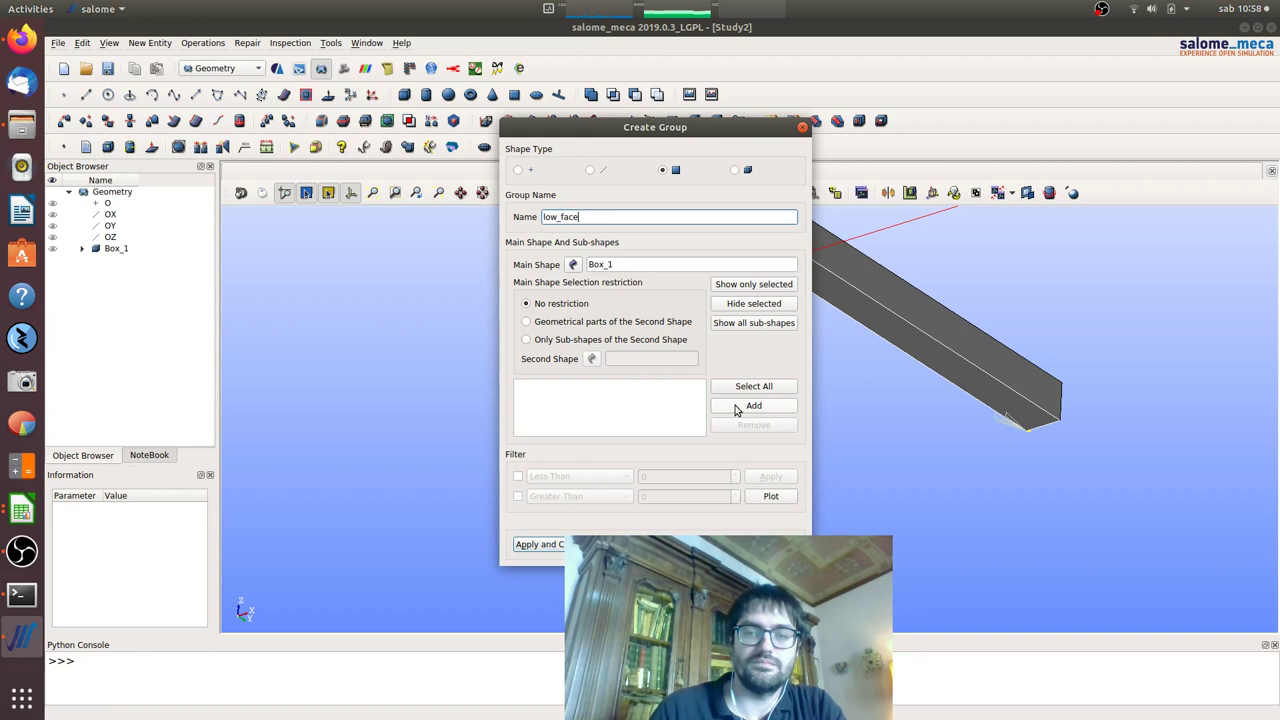
{"action": "left_click", "coordinate": [735, 408]}
{"action": "left_click", "coordinate": [620, 544]}
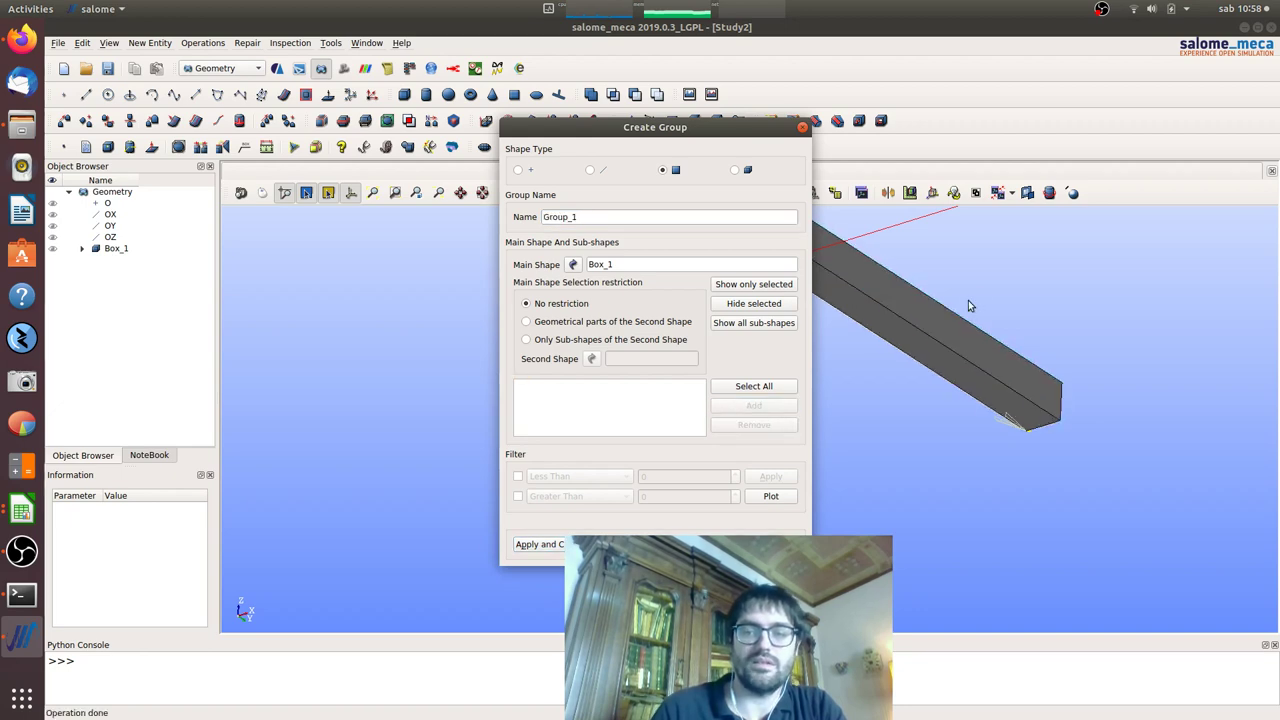
Step: Pick the beam's side faces 13 and 23 for a new face group
{"action": "mouse_move", "coordinate": [886, 486]}
{"action": "middle_mouse_down"}
{"action": "mouse_move", "coordinate": [1000, 370]}
{"action": "mouse_move", "coordinate": [997, 289]}
{"action": "middle_mouse_up"}
{"action": "left_click_drag", "start_coordinate": [655, 127], "coordinate": [391, 115]}
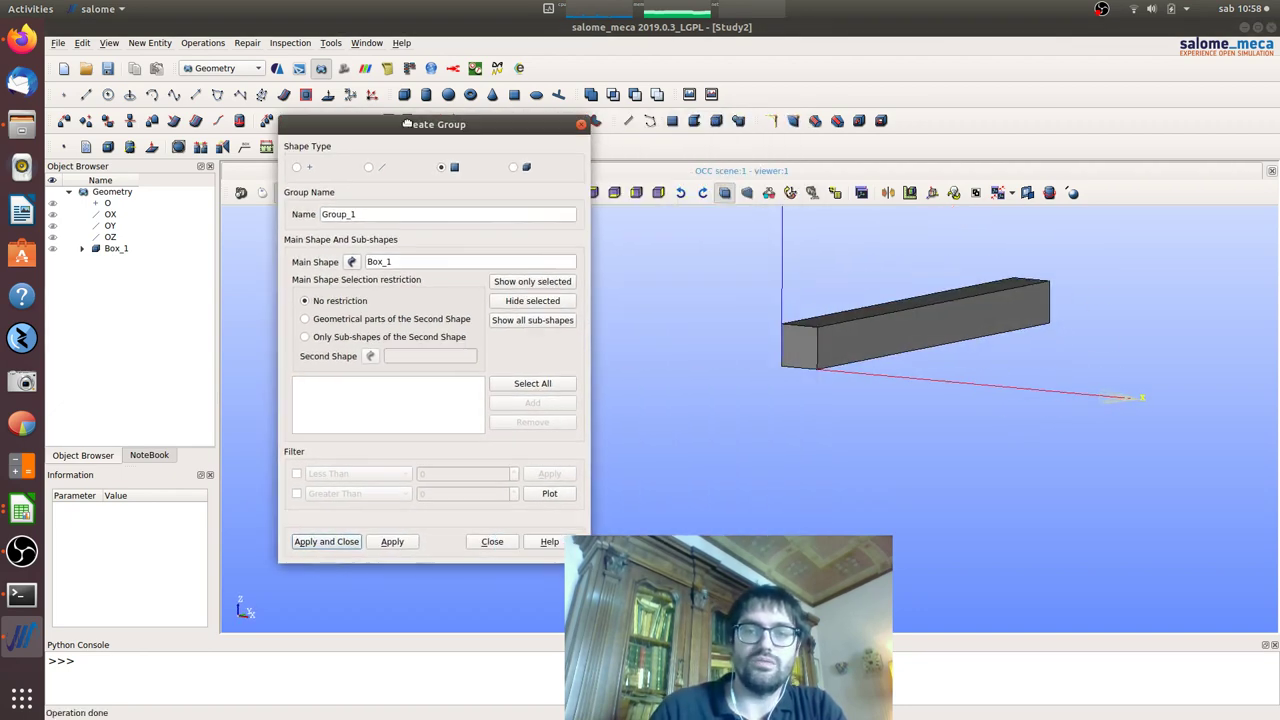
{"action": "left_click", "coordinate": [803, 341]}
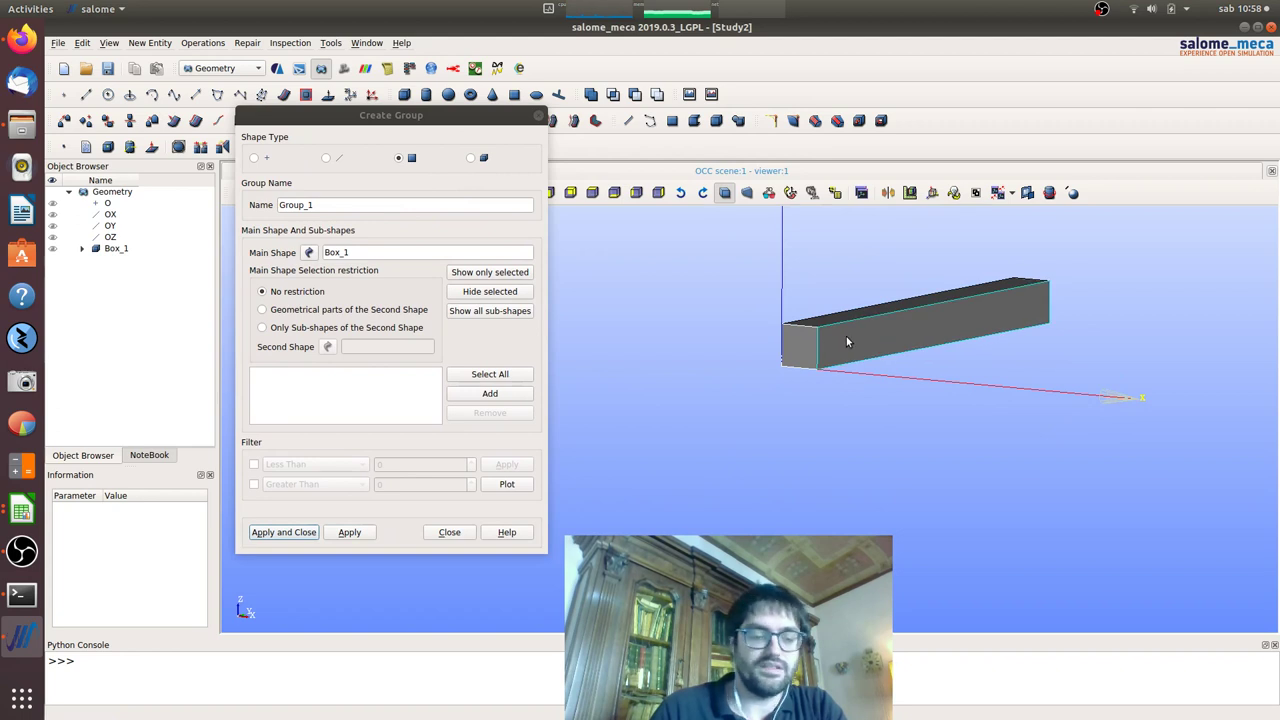
{"action": "left_click", "coordinate": [846, 341], "text": "shift"}
{"action": "left_click", "coordinate": [490, 393]}
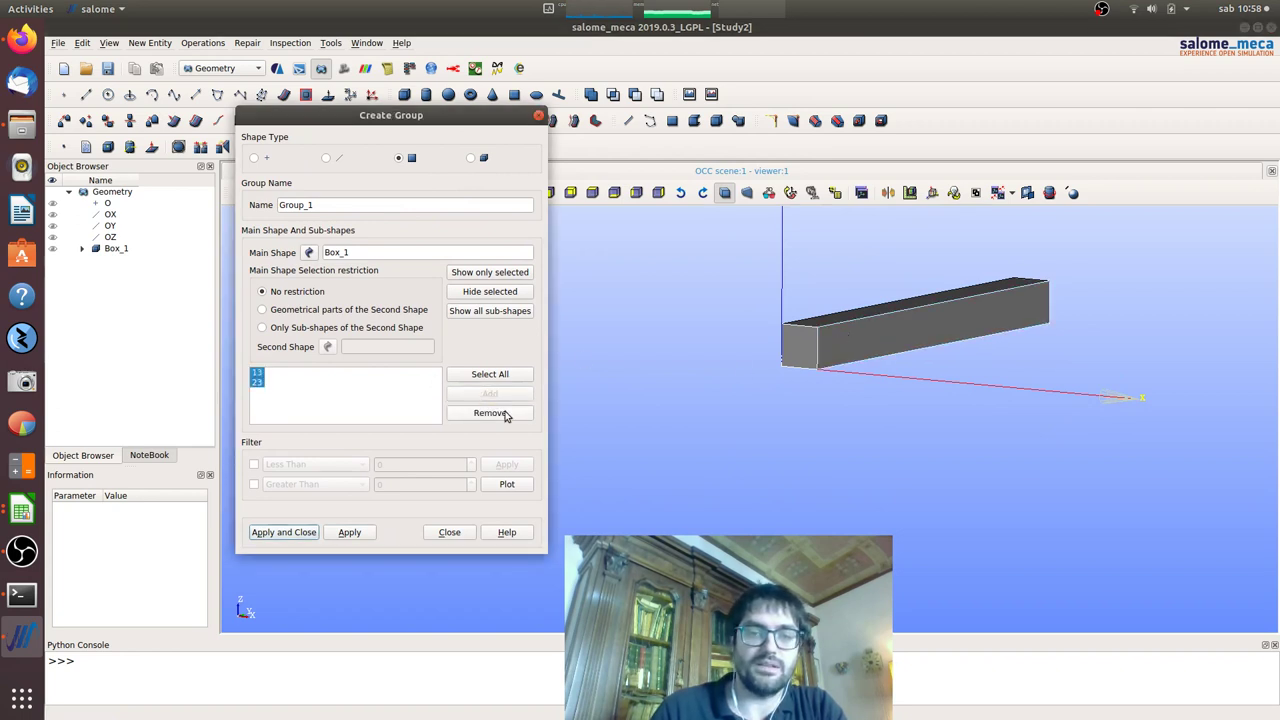
{"action": "right_click_drag", "start_coordinate": [740, 351], "coordinate": [1116, 318], "text": "ctrl"}
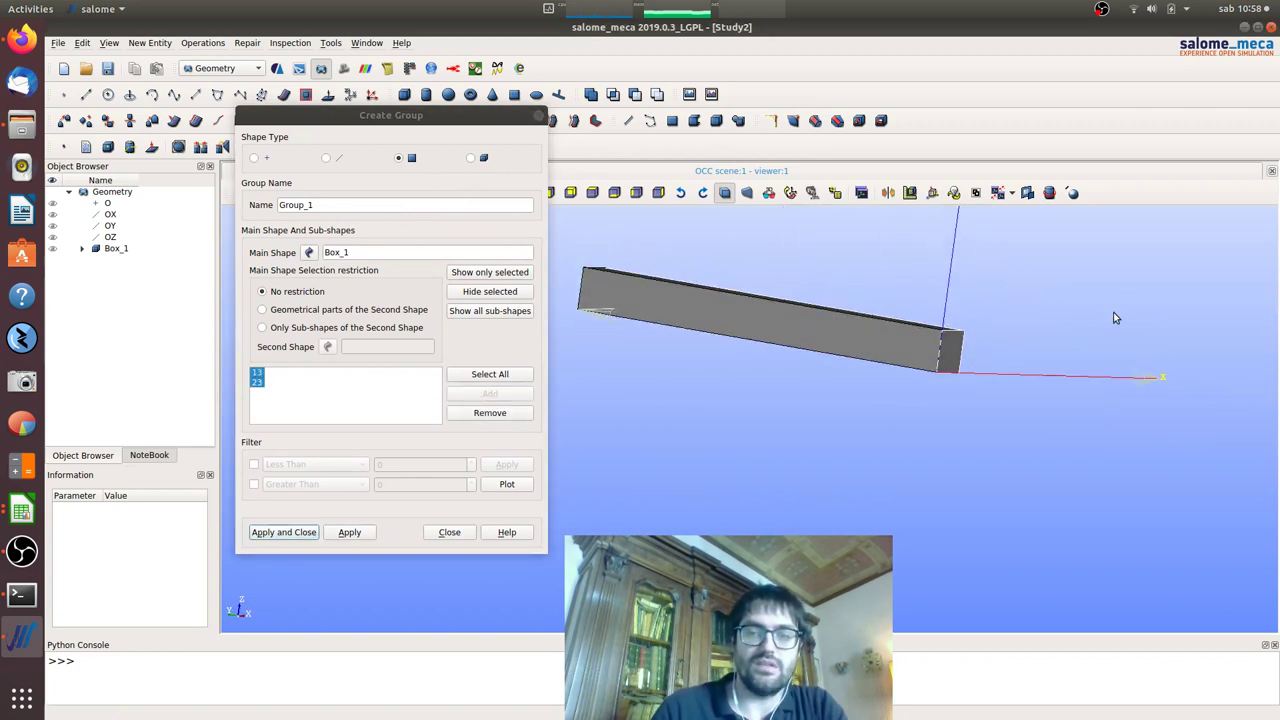
{"action": "mouse_move", "coordinate": [701, 281]}
{"action": "right_mouse_down", "text": "ctrl"}
{"action": "mouse_move", "coordinate": [1123, 380]}
{"action": "mouse_move", "coordinate": [1100, 380]}
{"action": "right_mouse_up", "text": "ctrl"}
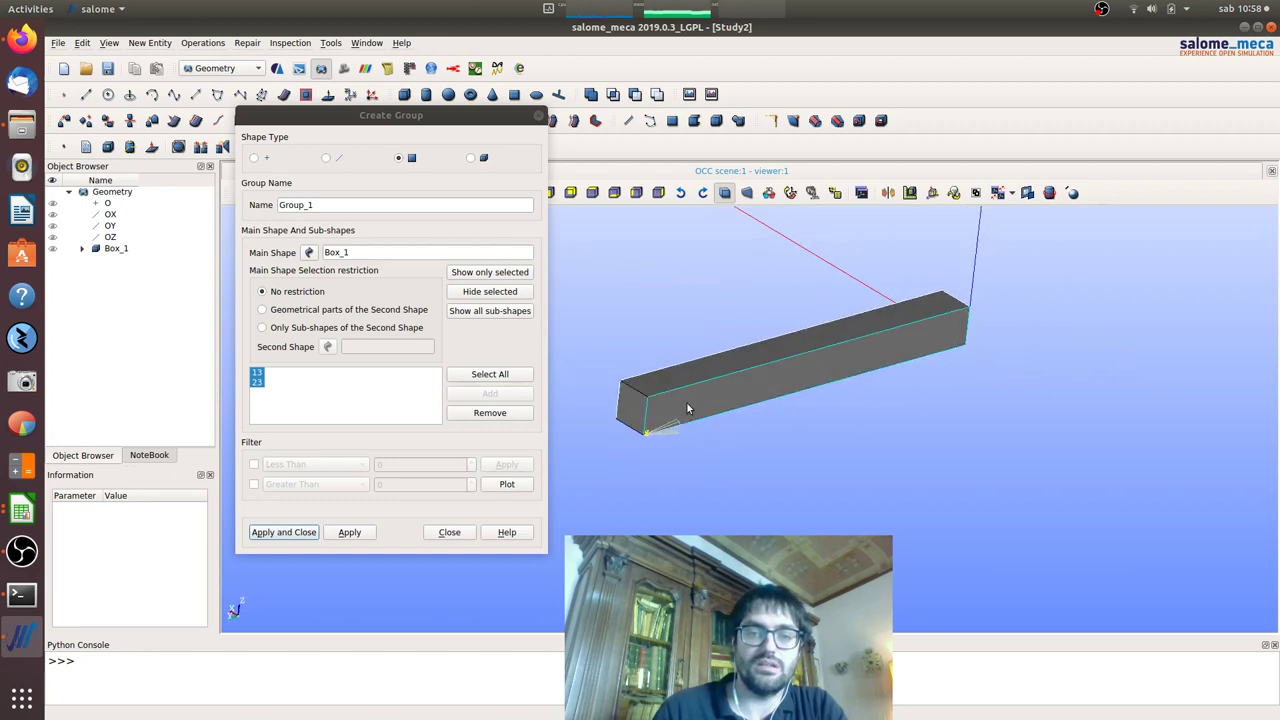
Step: Add faces 27 and 3 and create the group named ins
{"action": "left_click", "coordinate": [658, 407]}
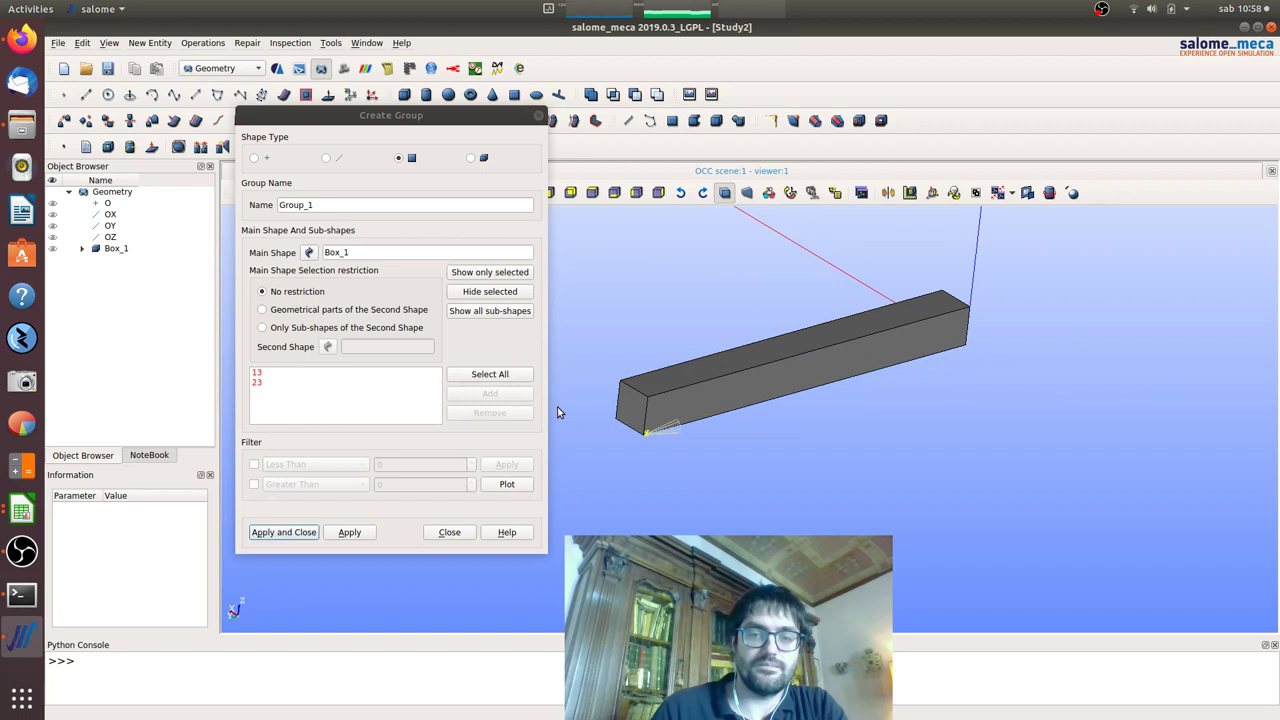
{"action": "left_click", "coordinate": [632, 406]}
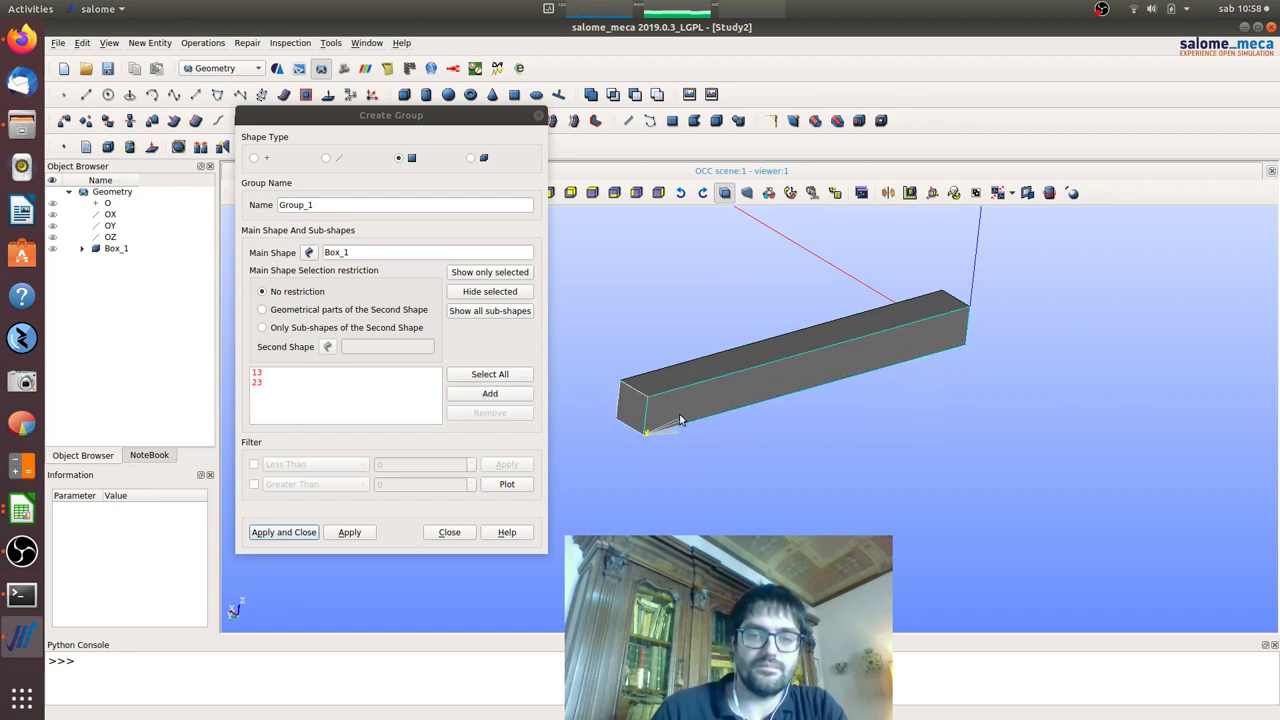
{"action": "left_click", "coordinate": [490, 393]}
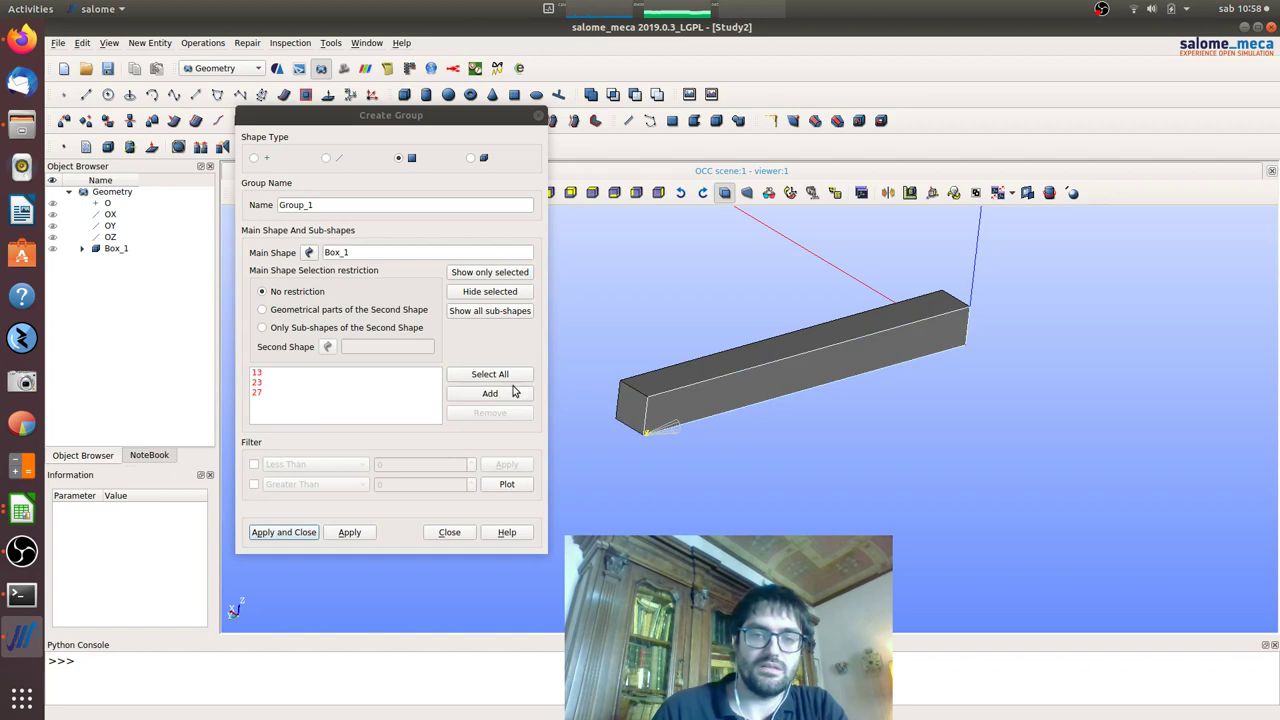
{"action": "left_click", "coordinate": [510, 393]}
{"action": "left_click", "coordinate": [361, 200]}
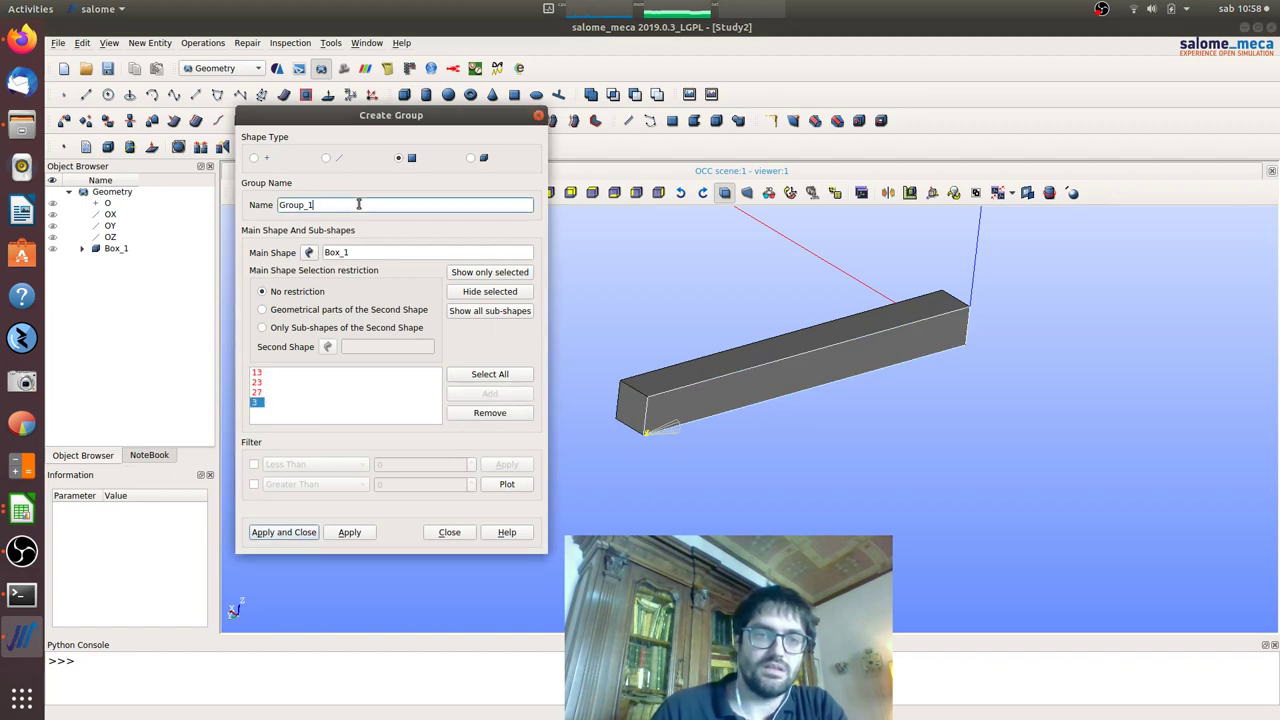
{"action": "double_click", "coordinate": [361, 200]}
{"action": "type", "text": "INS"}
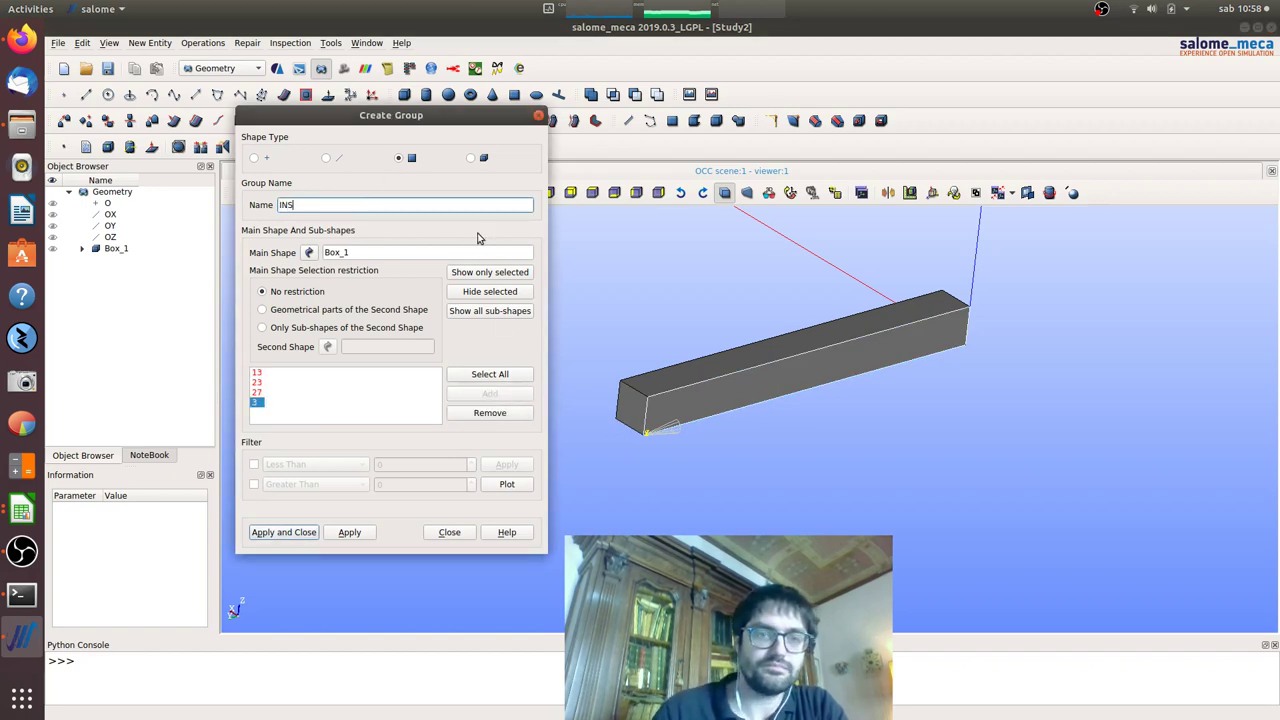
{"action": "key", "text": "BackSpace"}
{"action": "key", "text": "BackSpace"}
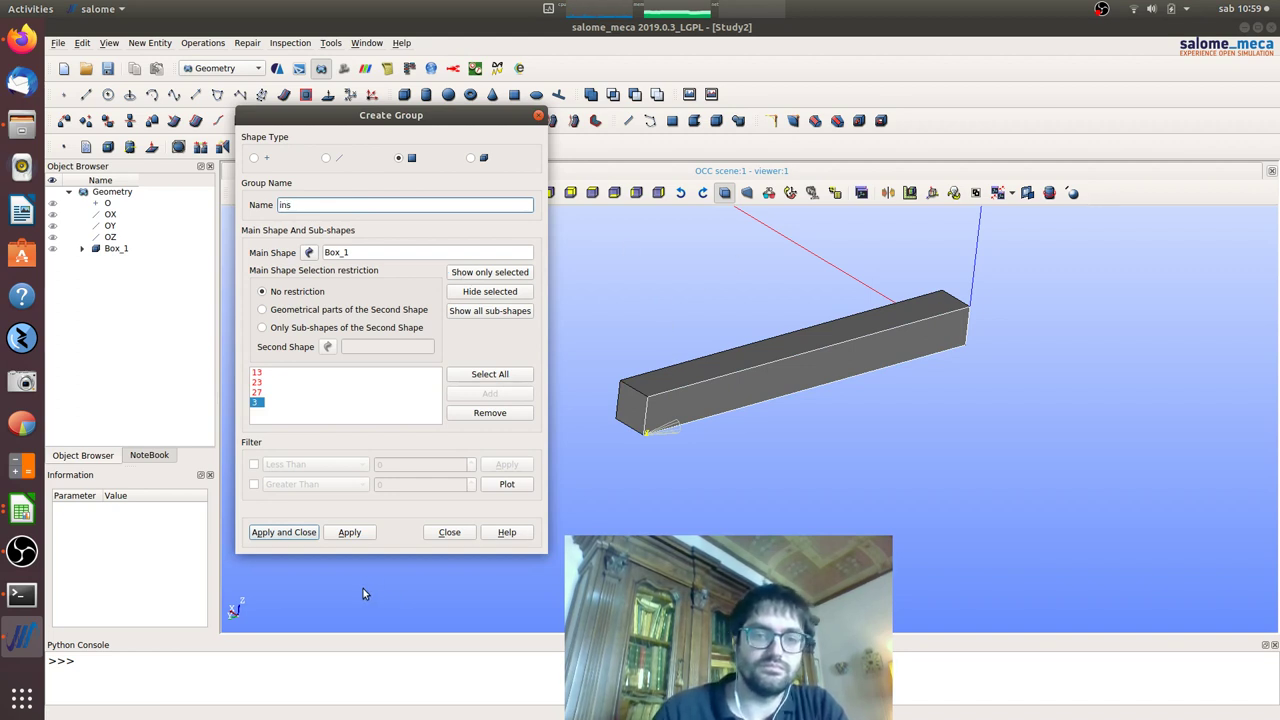
{"action": "left_click", "coordinate": [349, 533]}
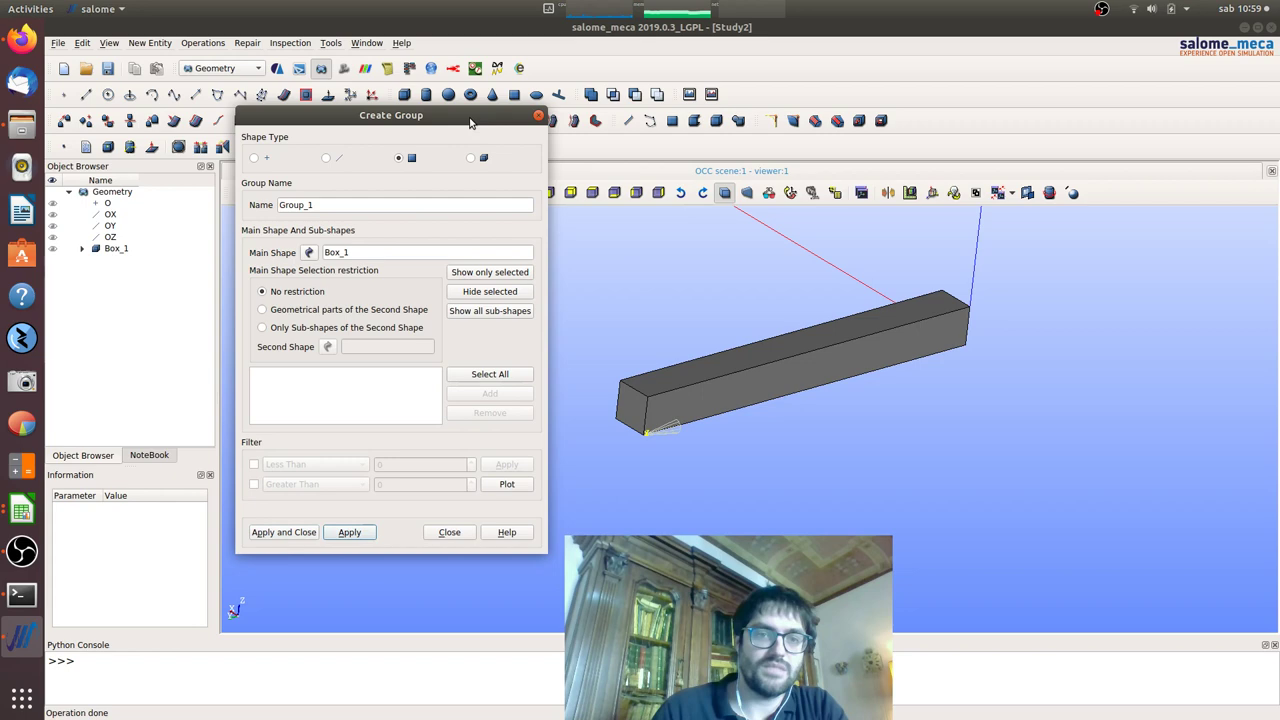
Step: Create a solid group beam_th holding the whole box volume
{"action": "left_click", "coordinate": [470, 158]}
{"action": "left_click", "coordinate": [716, 375]}
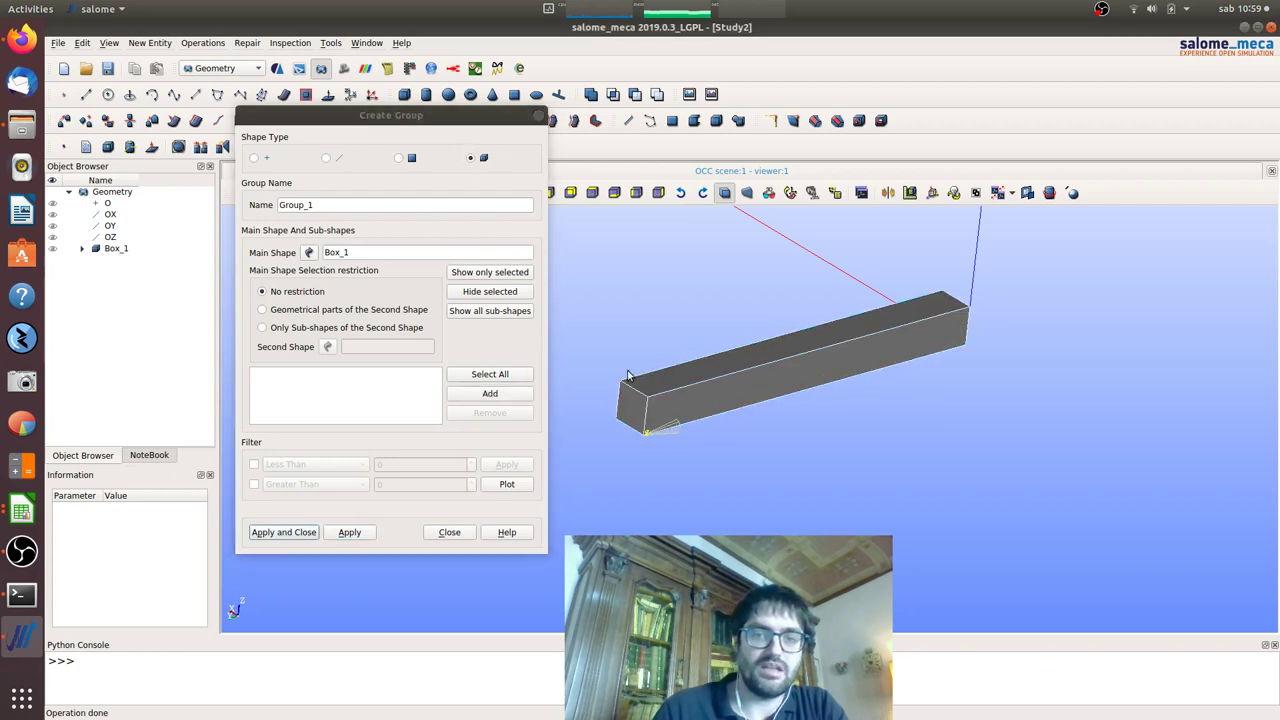
{"action": "double_click", "coordinate": [372, 205]}
{"action": "type", "text": "beam"}
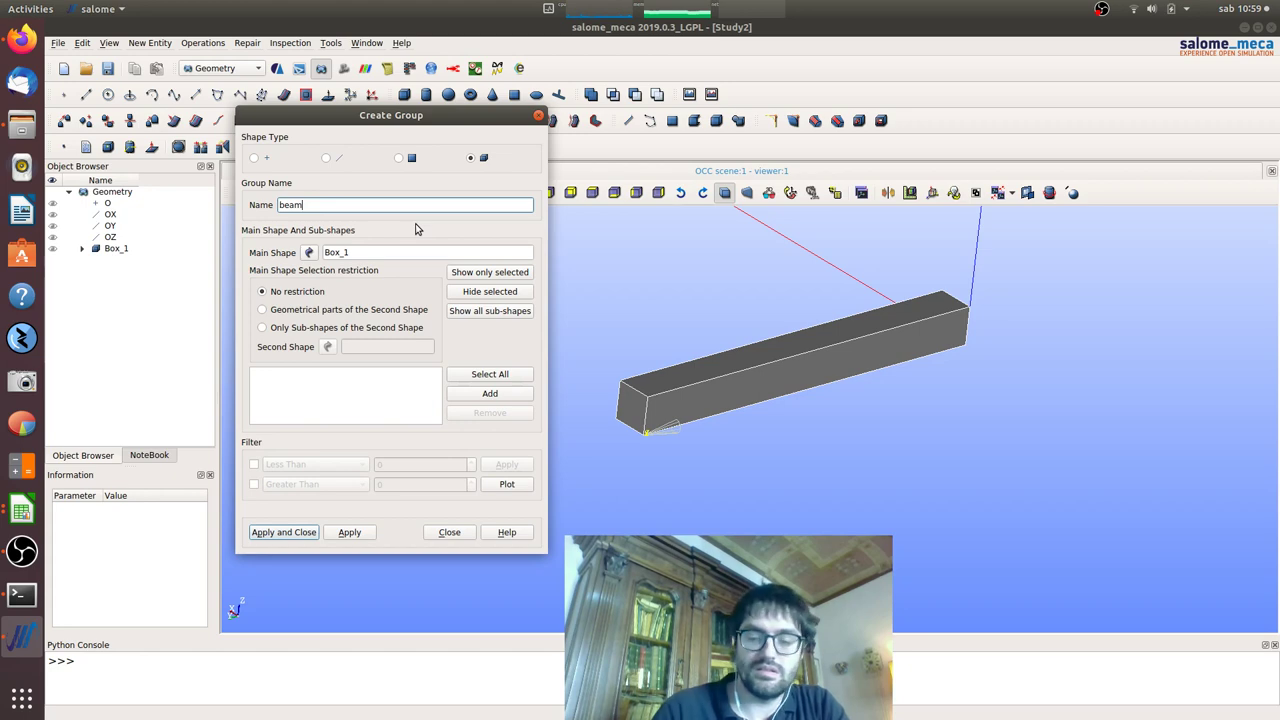
{"action": "type", "text": "_th"}
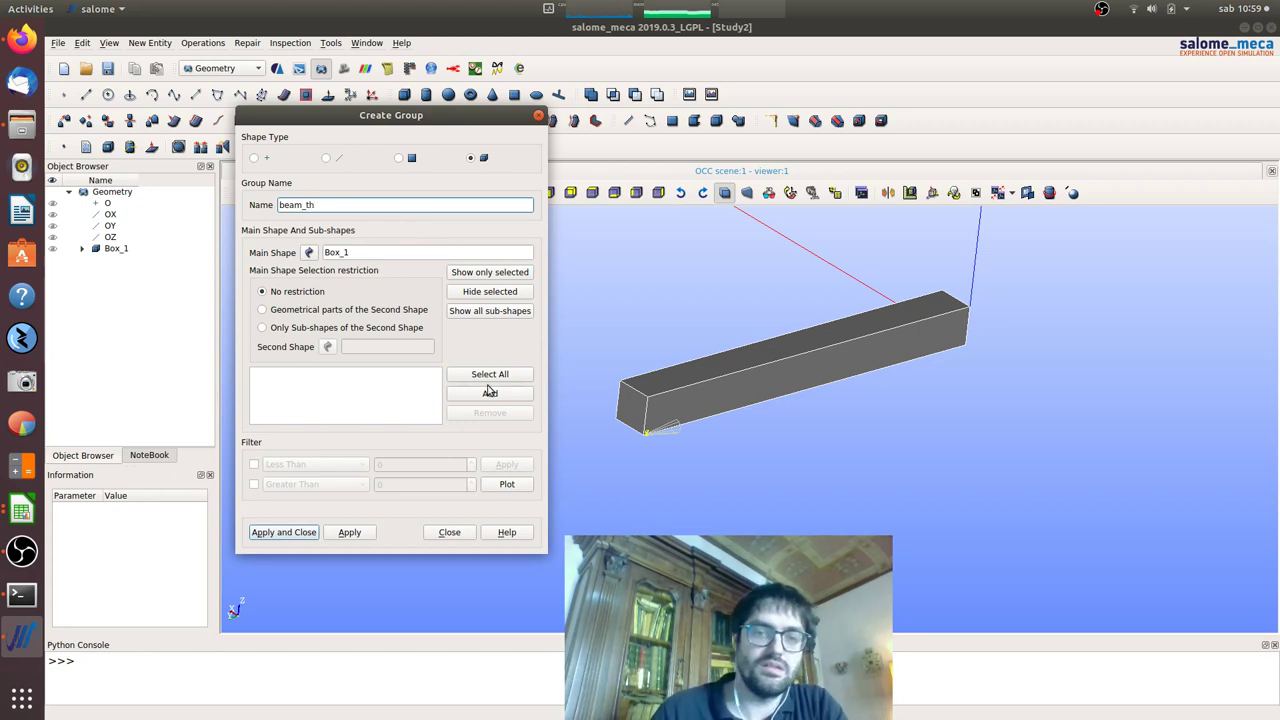
{"action": "left_click", "coordinate": [490, 393]}
{"action": "left_click", "coordinate": [300, 533]}
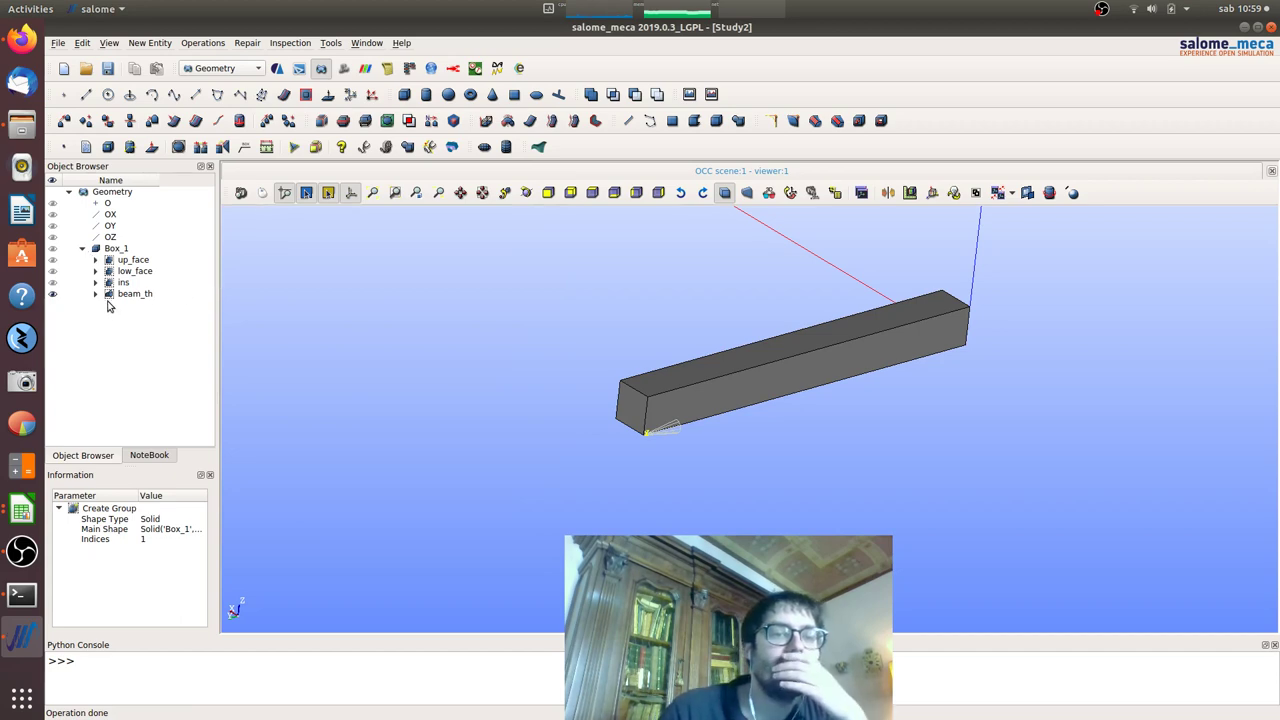
Step: In the Mesh module, start a mesh on Box_1 using the NETGEN 1D-2D-3D algorithm
{"action": "left_click", "coordinate": [343, 68]}
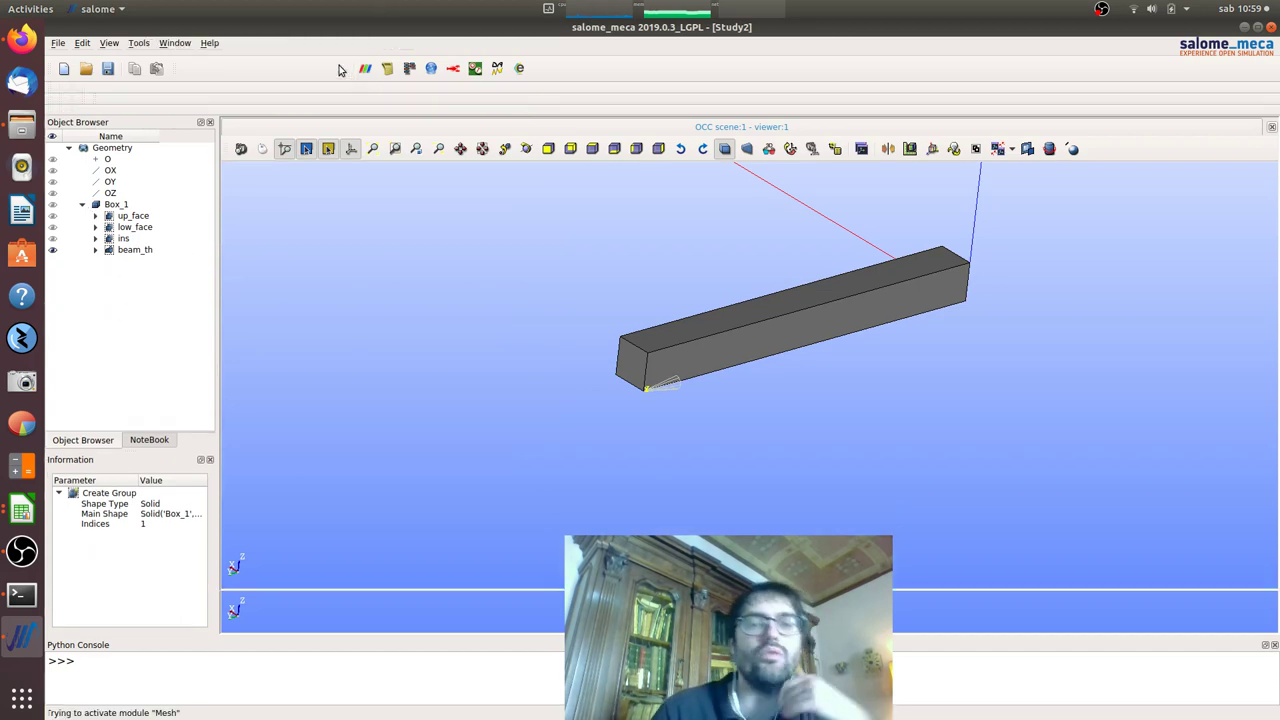
{"action": "left_click", "coordinate": [115, 249]}
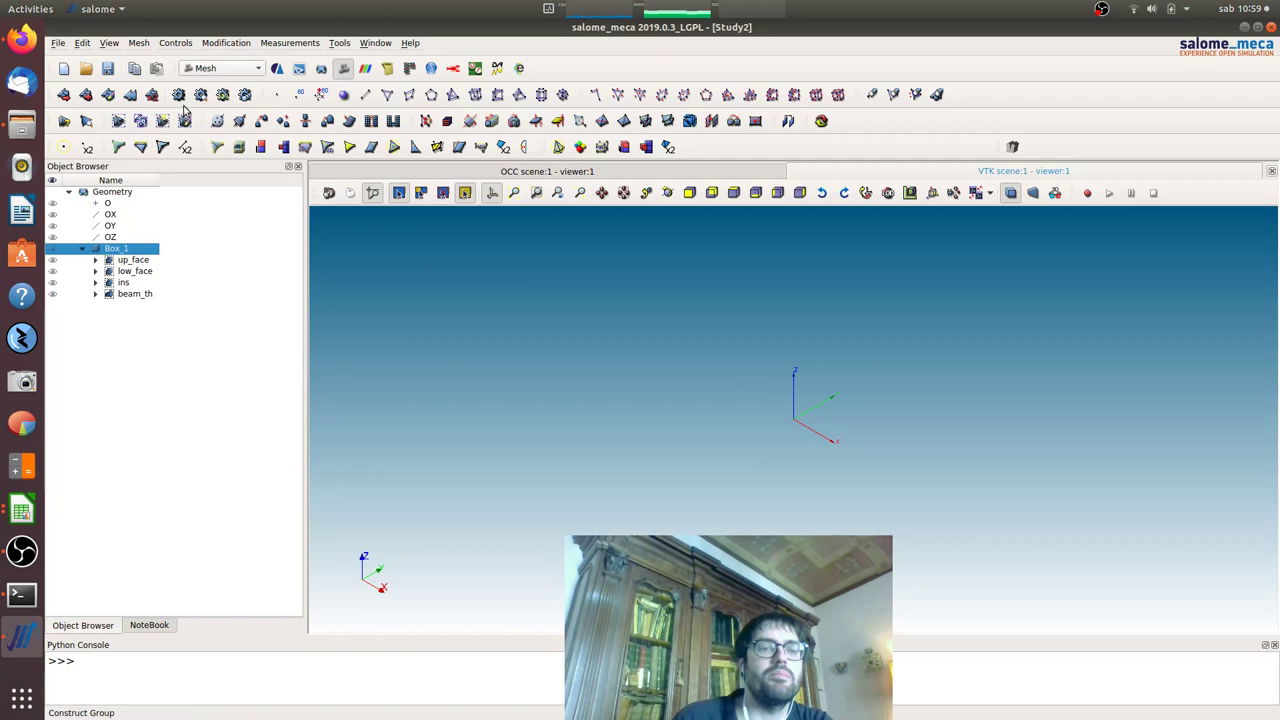
{"action": "left_click", "coordinate": [139, 43]}
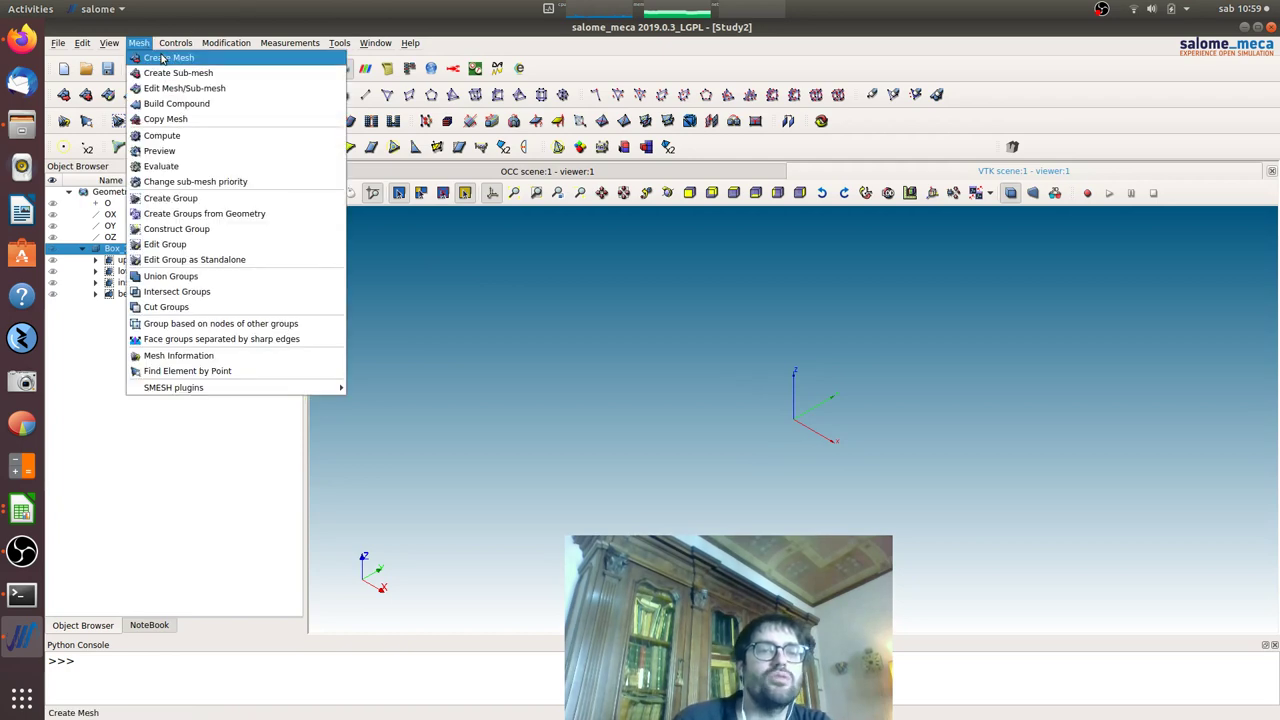
{"action": "left_click", "coordinate": [163, 59]}
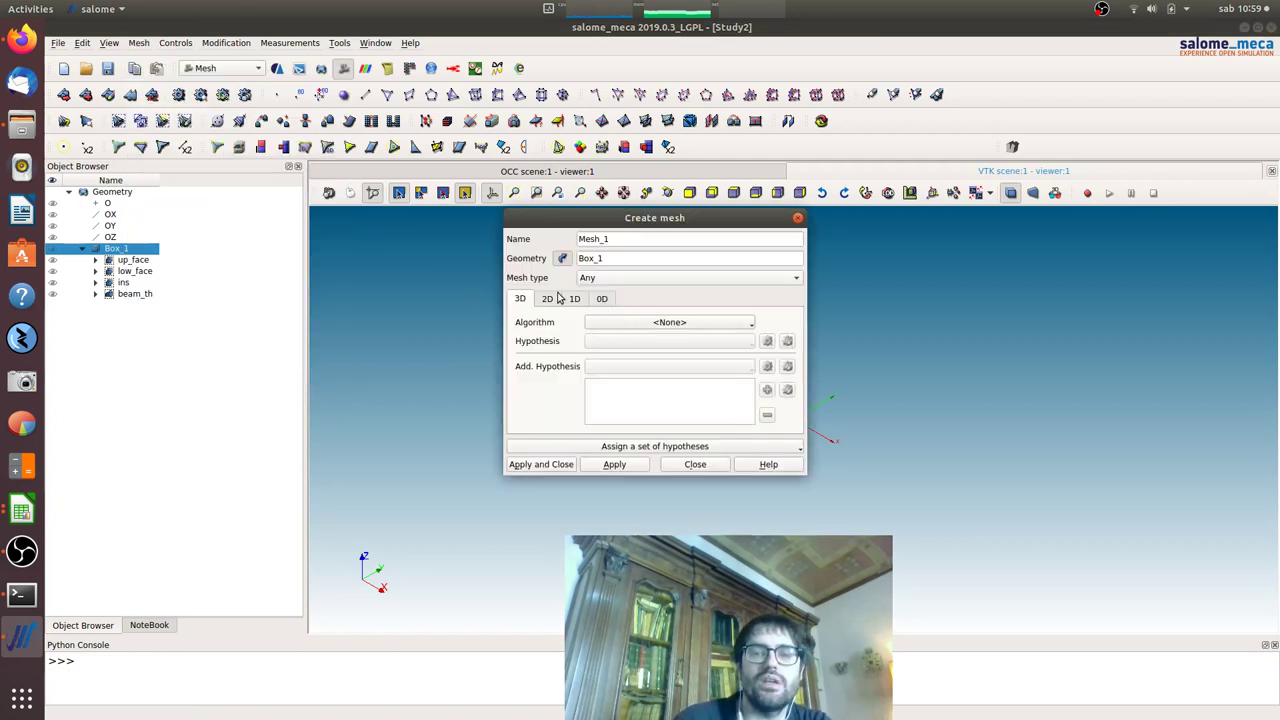
{"action": "left_click", "coordinate": [670, 323]}
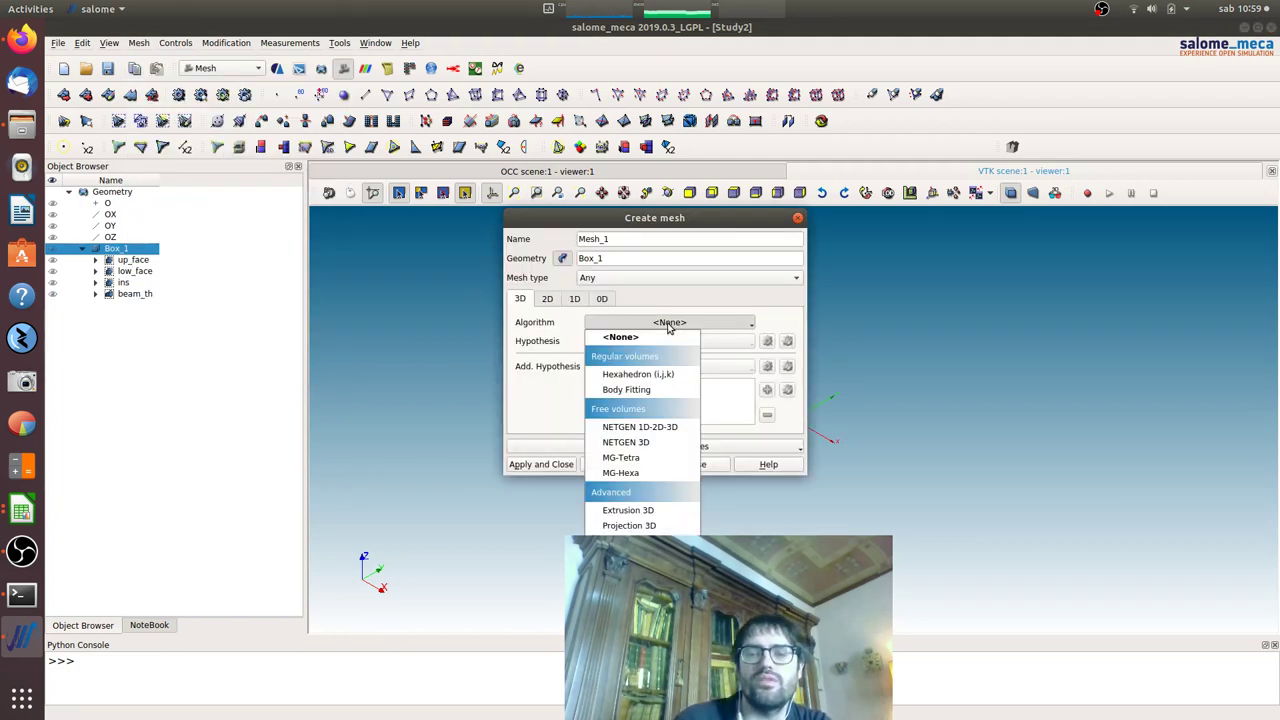
{"action": "left_click", "coordinate": [664, 427]}
Step: Add NETGEN 3D Parameters with max size 10, min size 1, quad-dominated, and create Mesh_1
{"action": "left_click", "coordinate": [768, 340]}
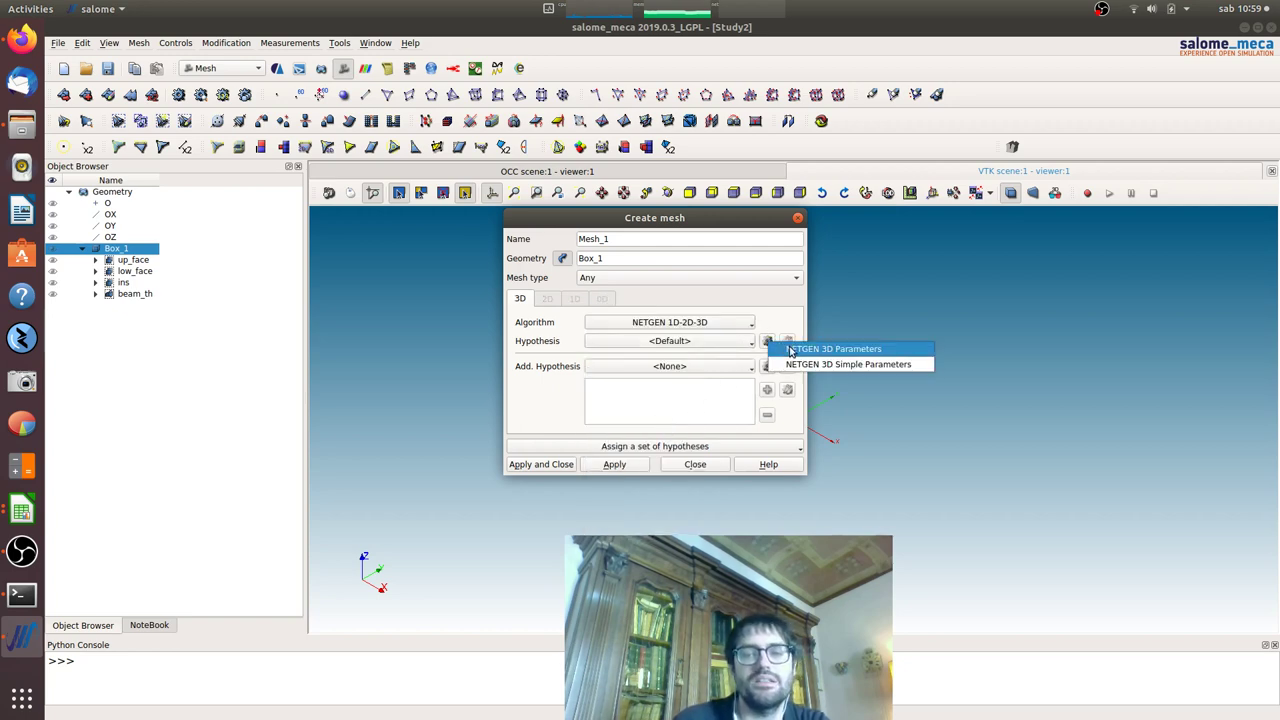
{"action": "left_click", "coordinate": [790, 347]}
{"action": "double_click", "coordinate": [737, 246]}
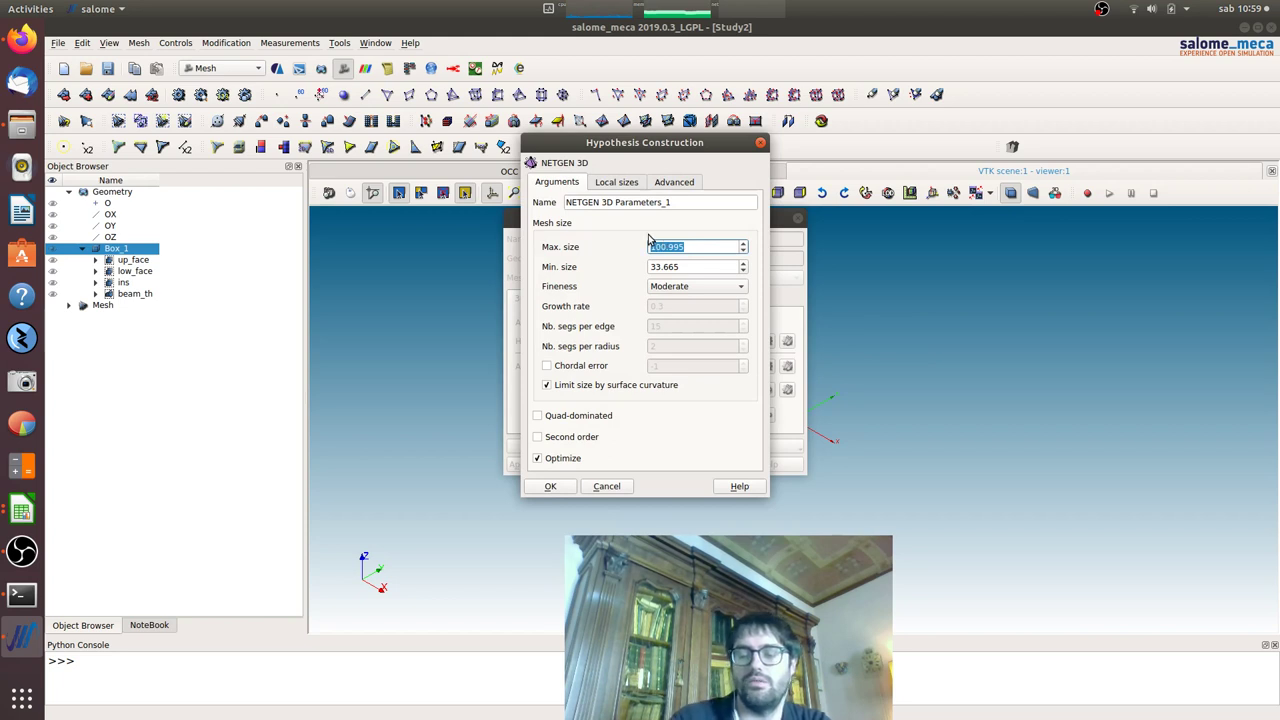
{"action": "type", "text": "10"}
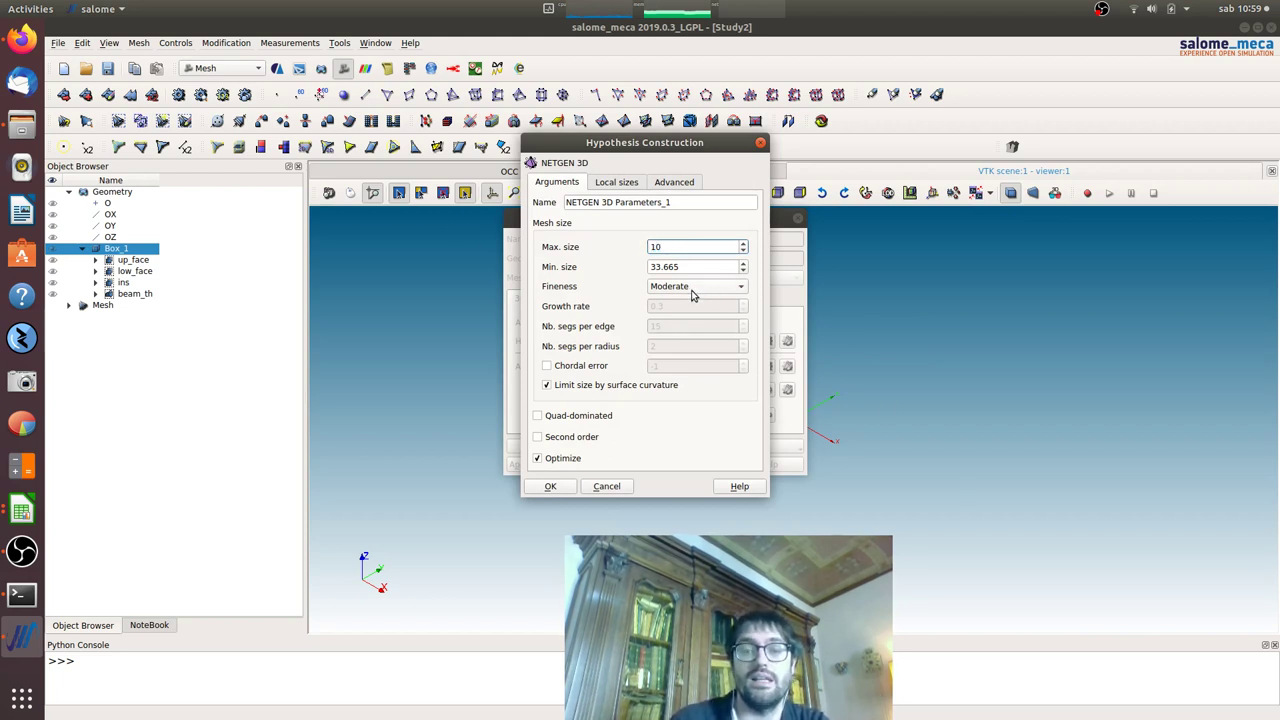
{"action": "left_click_drag", "start_coordinate": [693, 267], "coordinate": [648, 266]}
{"action": "type", "text": "10"}
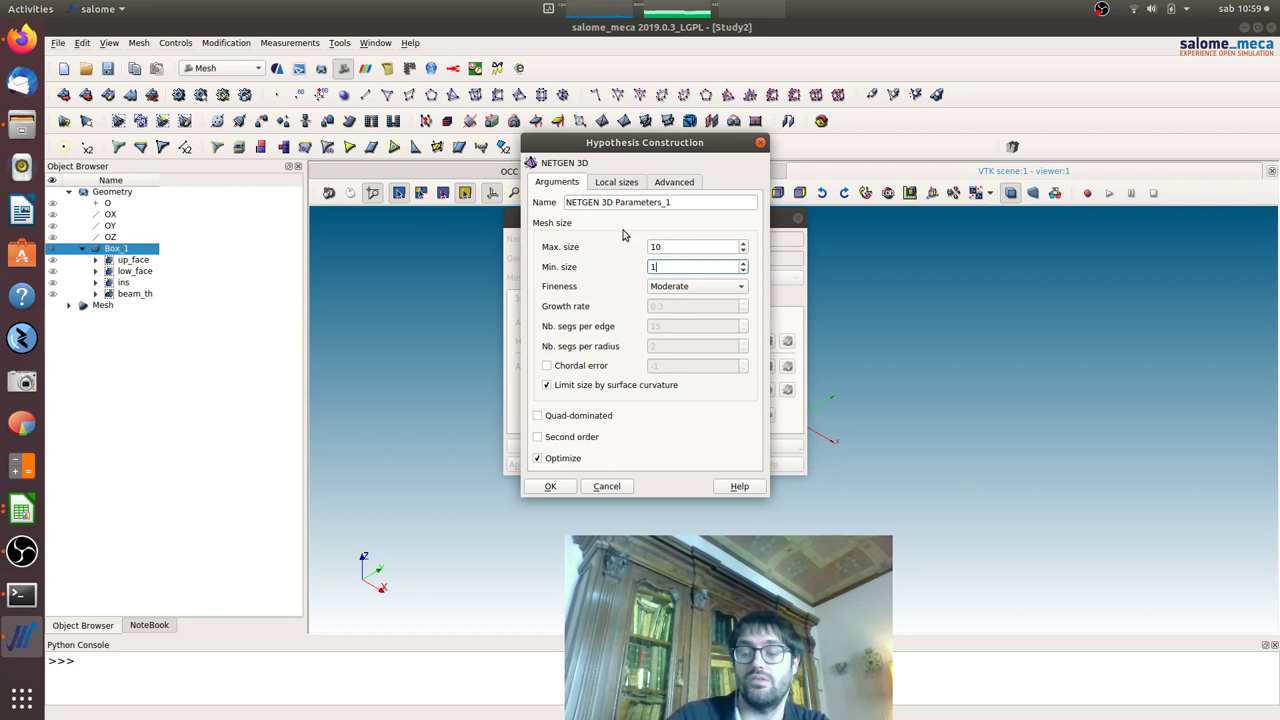
{"action": "left_click", "coordinate": [576, 421]}
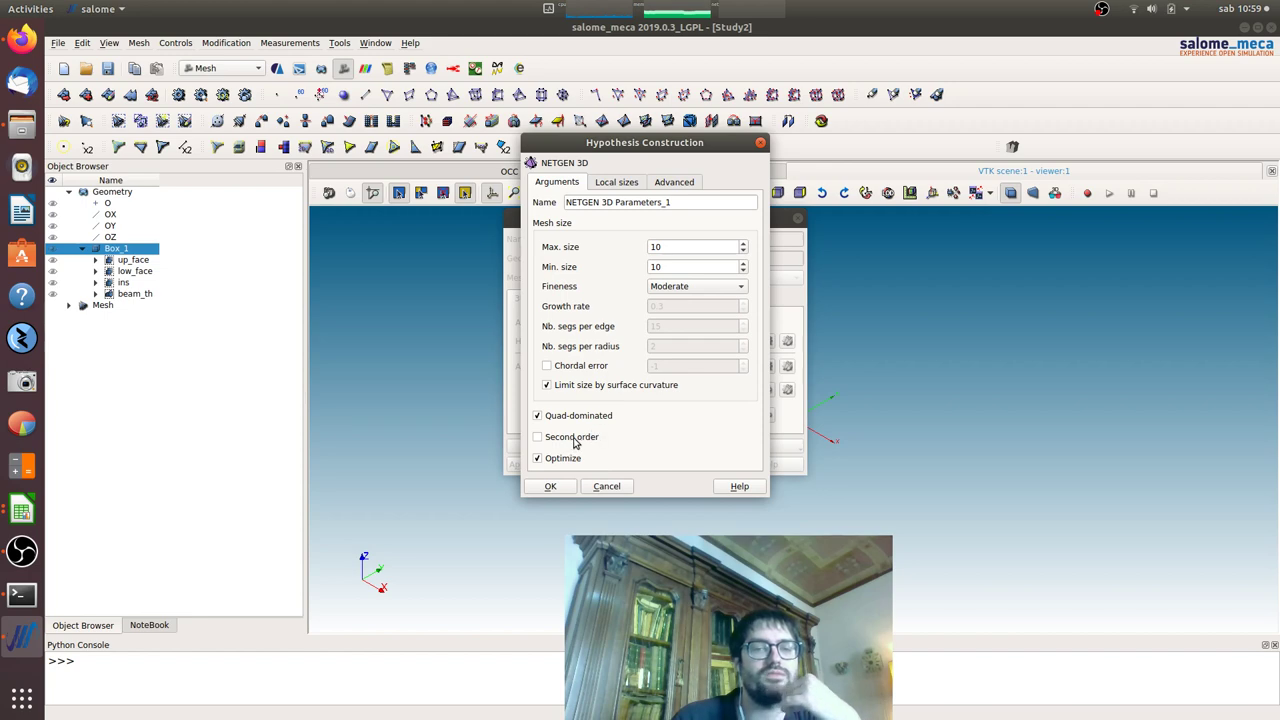
{"action": "left_click", "coordinate": [550, 487]}
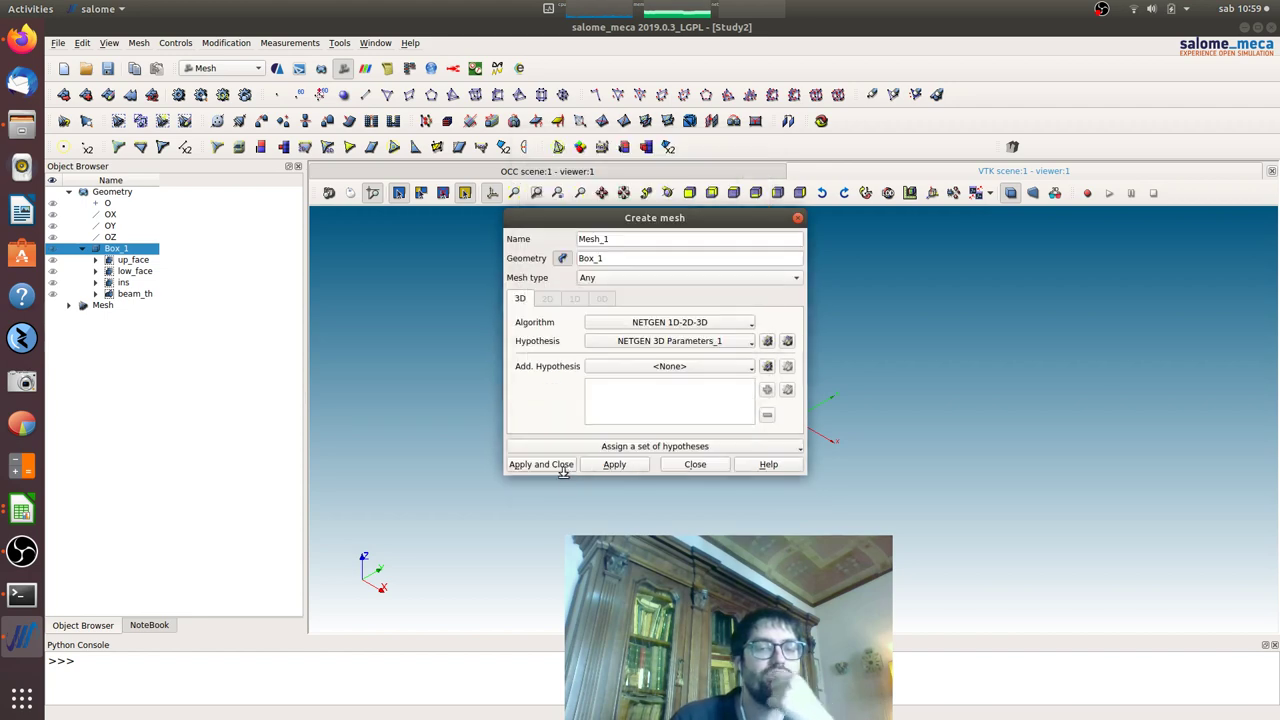
{"action": "left_click", "coordinate": [557, 468]}
Step: Compute Mesh_1, giving 17,256 nodes and 84,074 volumes
{"action": "right_click", "coordinate": [93, 340]}
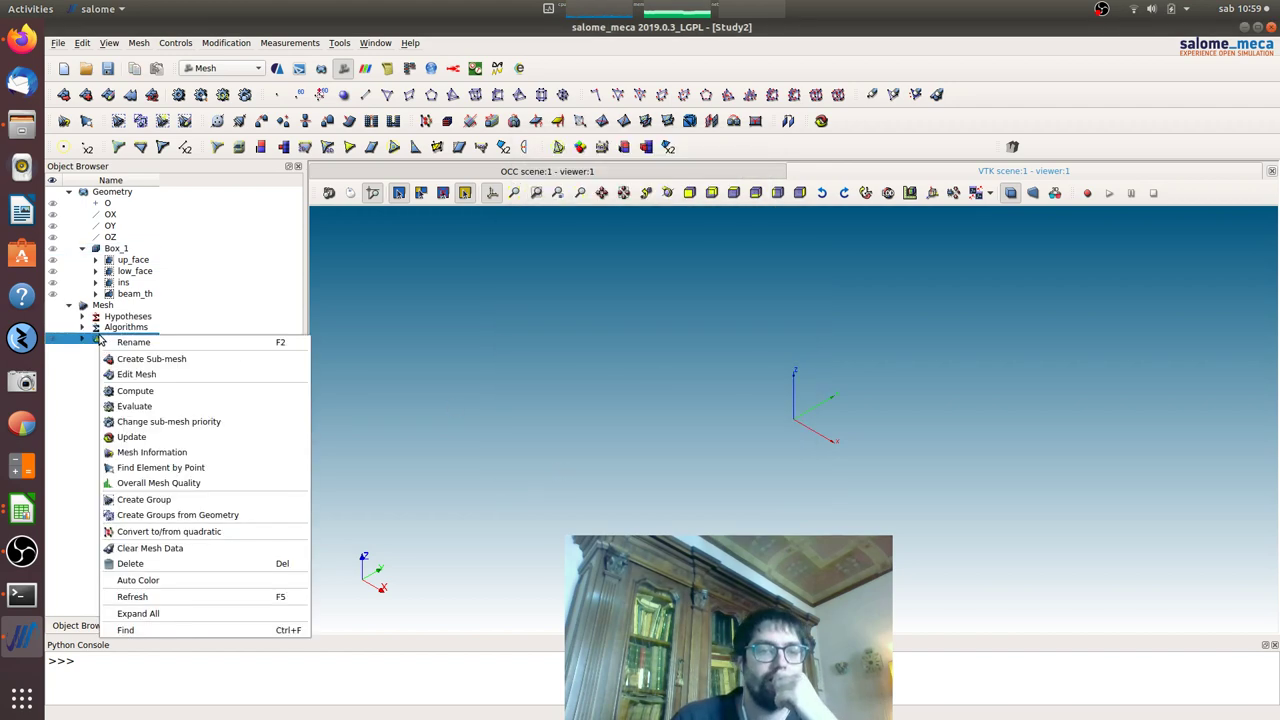
{"action": "left_click", "coordinate": [151, 385]}
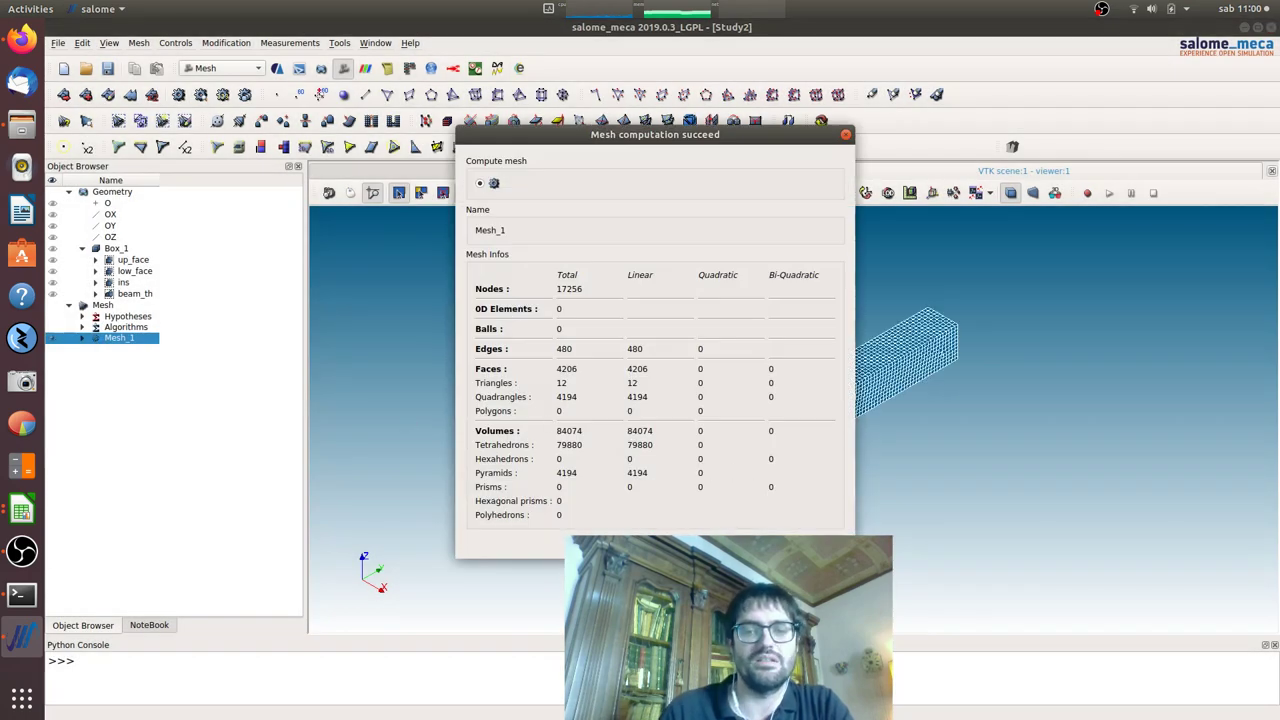
{"action": "key", "text": "Escape"}
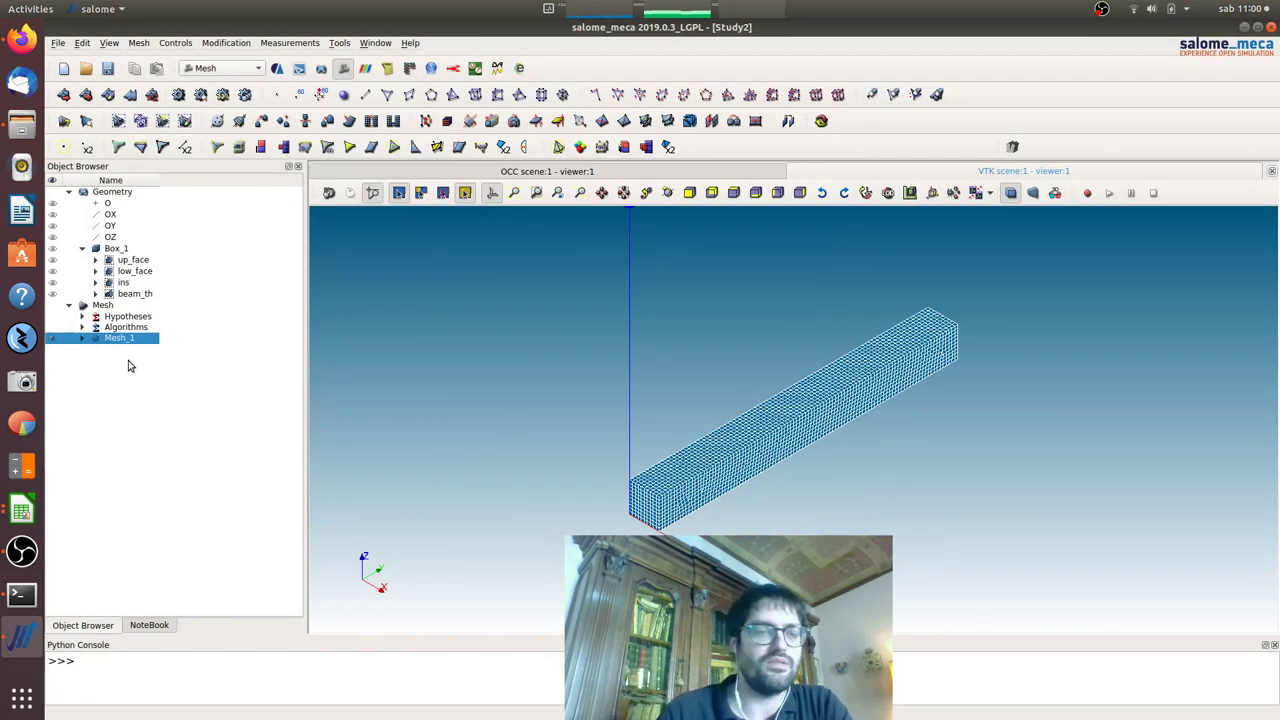
Step: Create element and node groups on Mesh_1 from all four geometry groups
{"action": "right_click", "coordinate": [123, 341]}
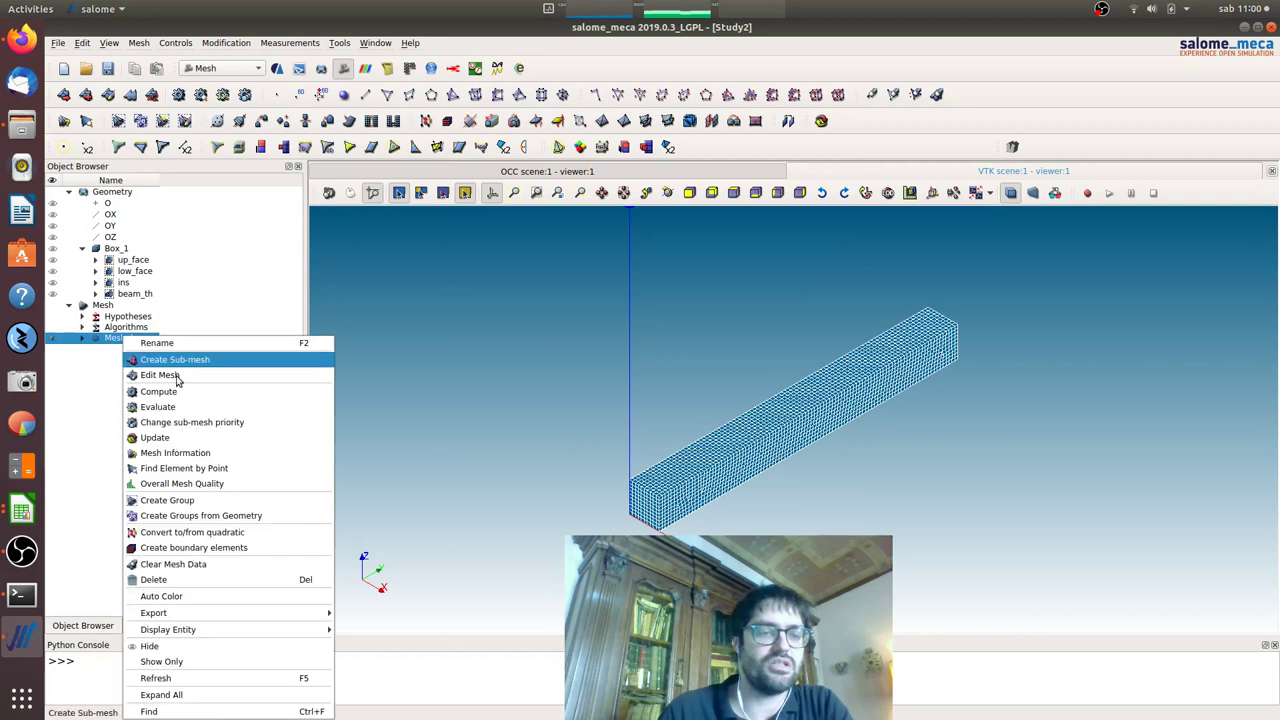
{"action": "left_click", "coordinate": [232, 516]}
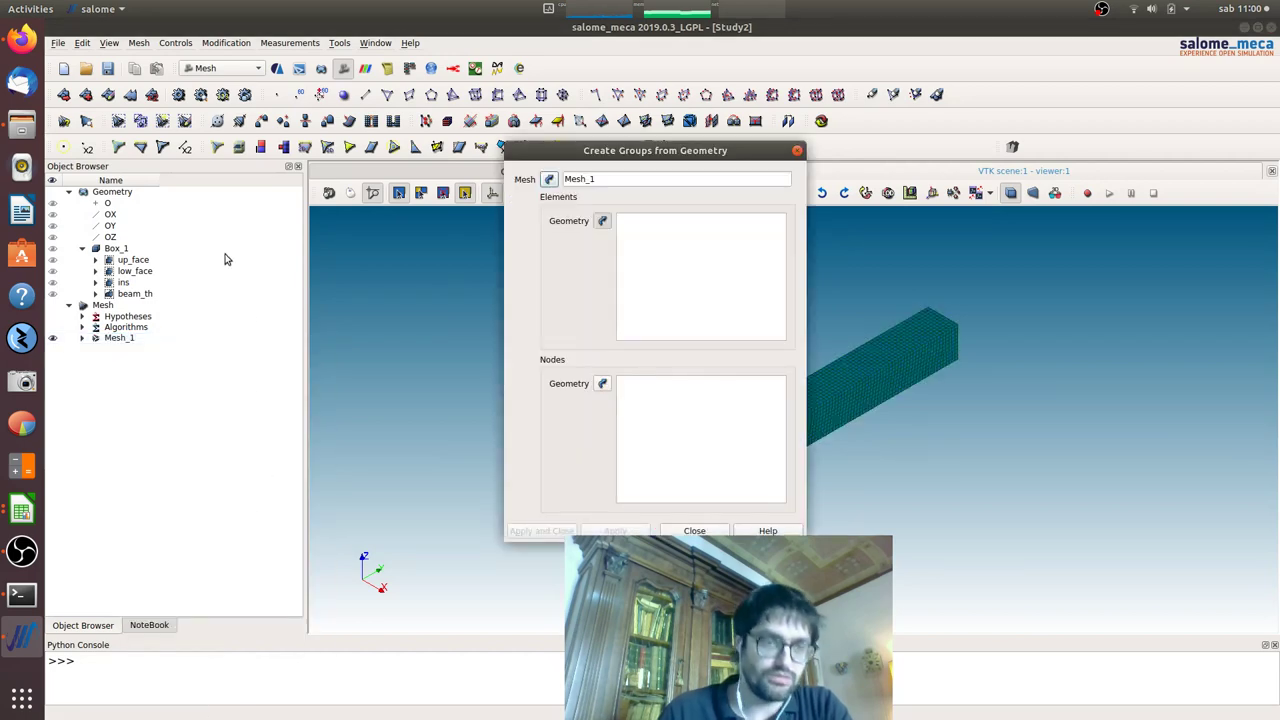
{"action": "left_click", "coordinate": [134, 260]}
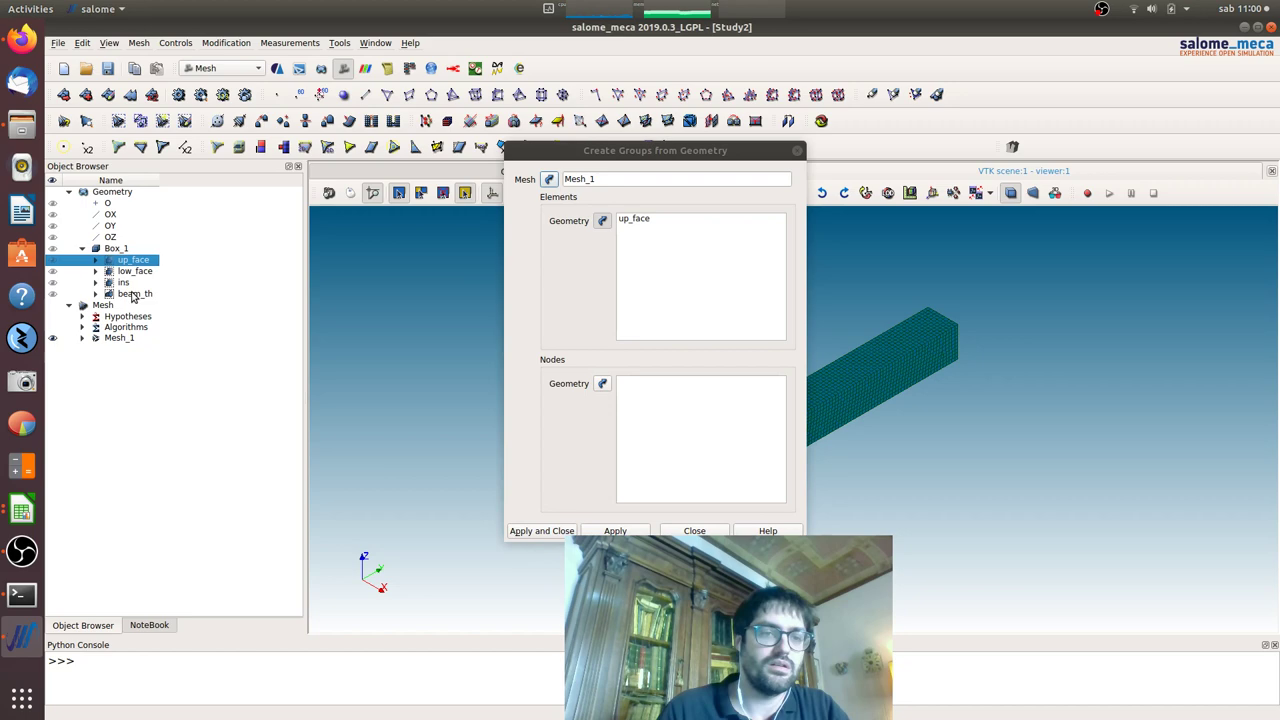
{"action": "left_click", "coordinate": [136, 295]}
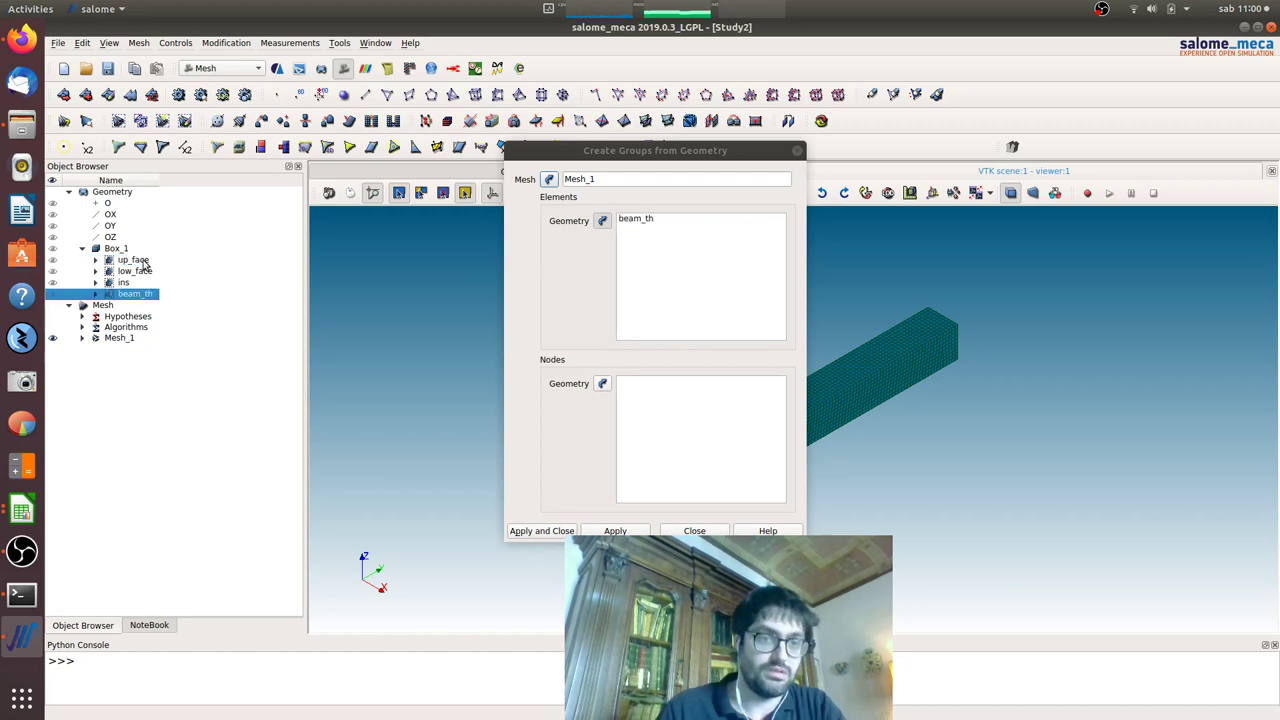
{"action": "left_click", "coordinate": [143, 262]}
{"action": "left_click", "coordinate": [137, 295], "text": "shift"}
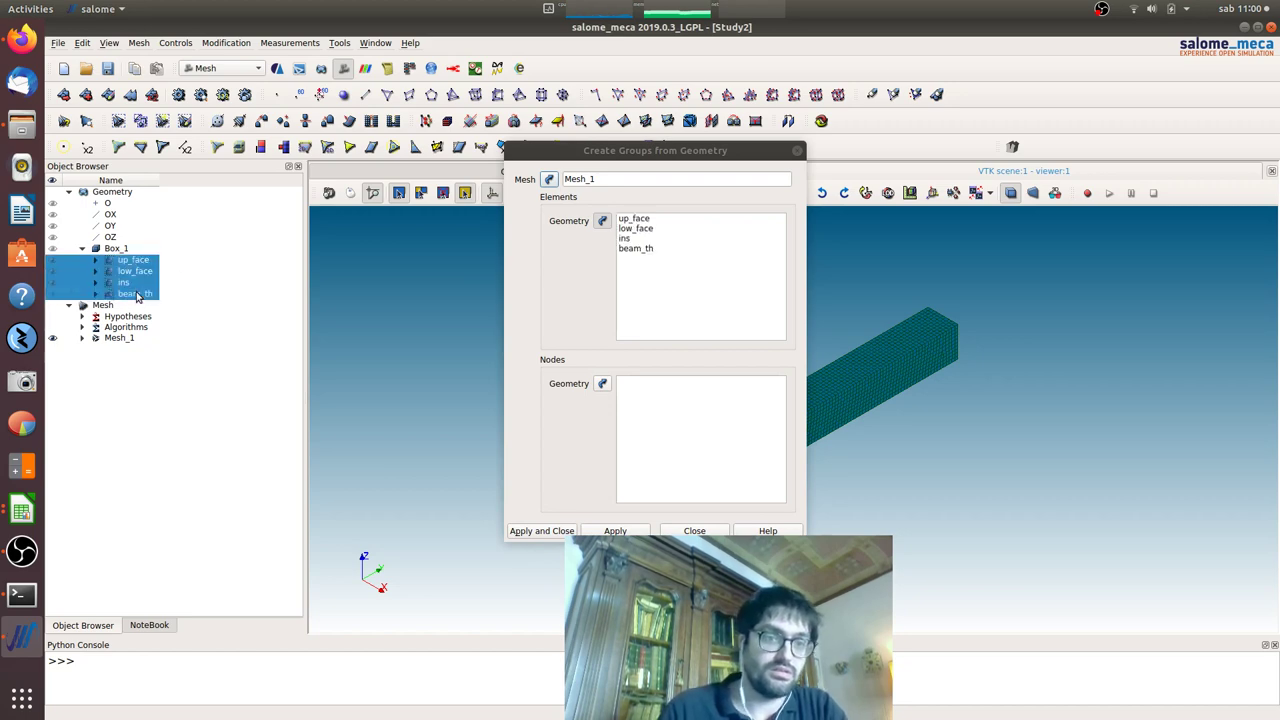
{"action": "left_click", "coordinate": [602, 383]}
{"action": "left_click", "coordinate": [542, 533]}
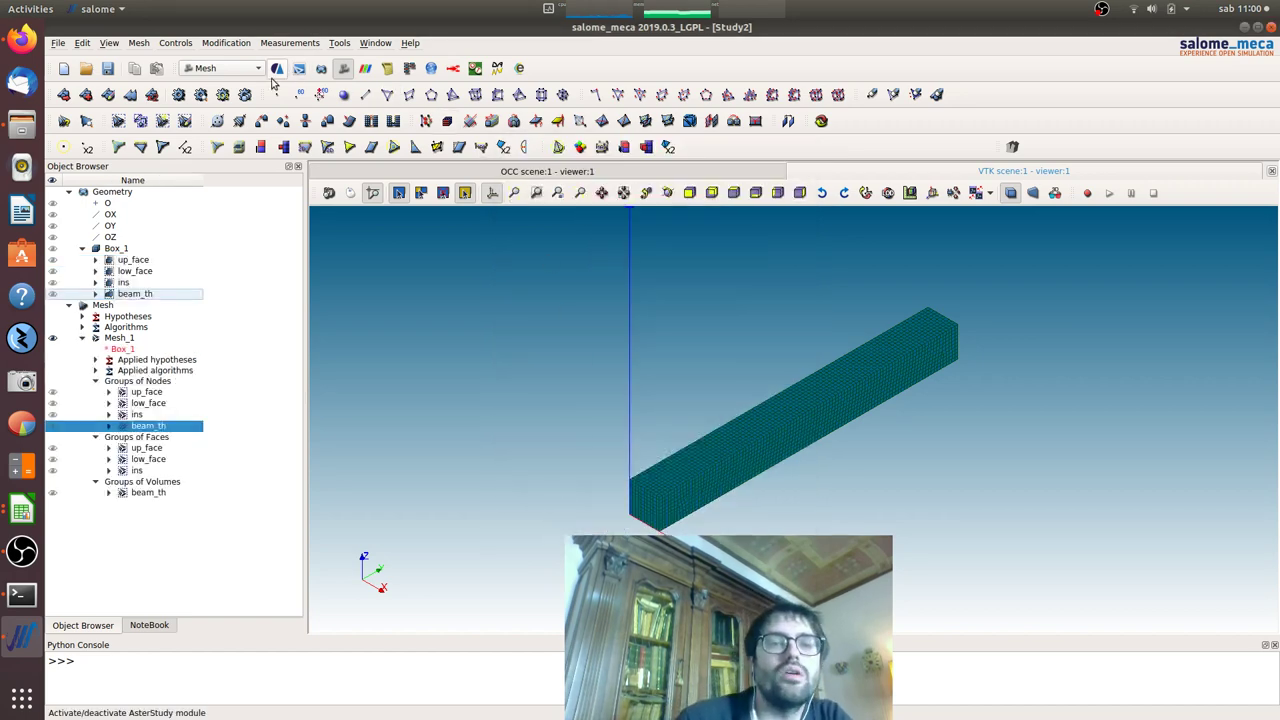
Step: Save the study as ther.hdf in Desktop/videos, overwriting the existing file
{"action": "left_click", "coordinate": [106, 69]}
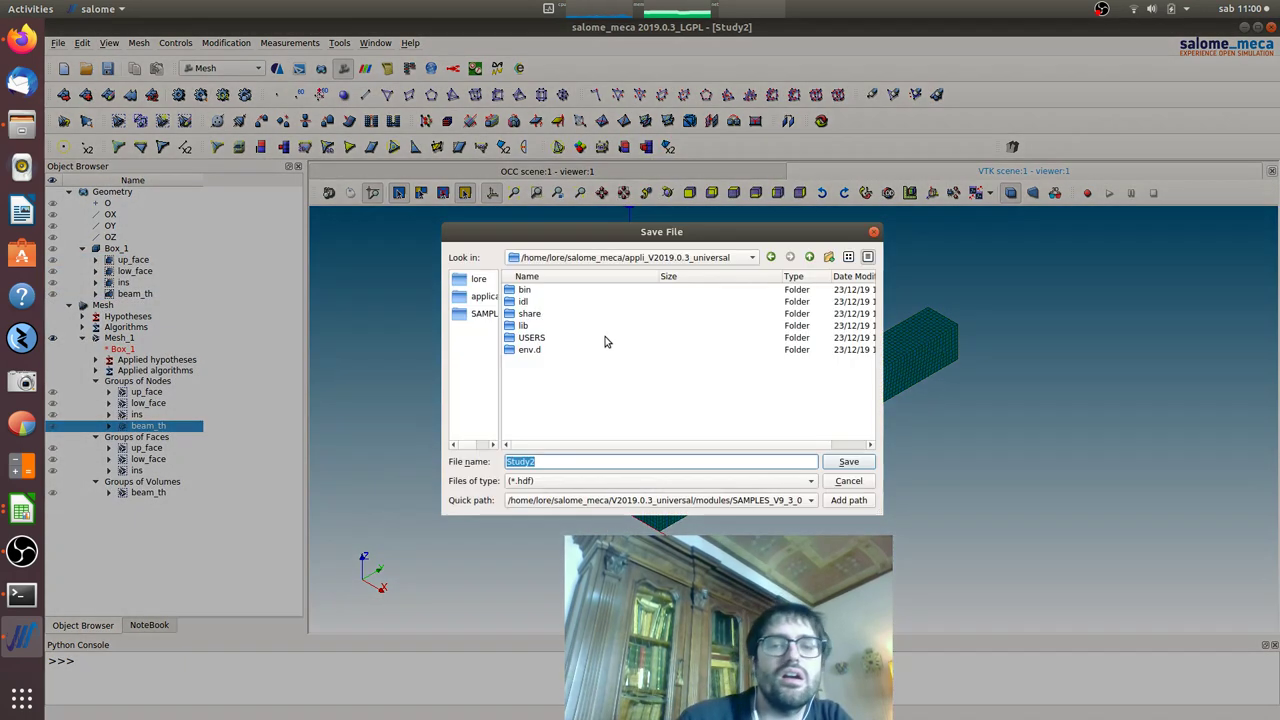
{"action": "left_click", "coordinate": [484, 280]}
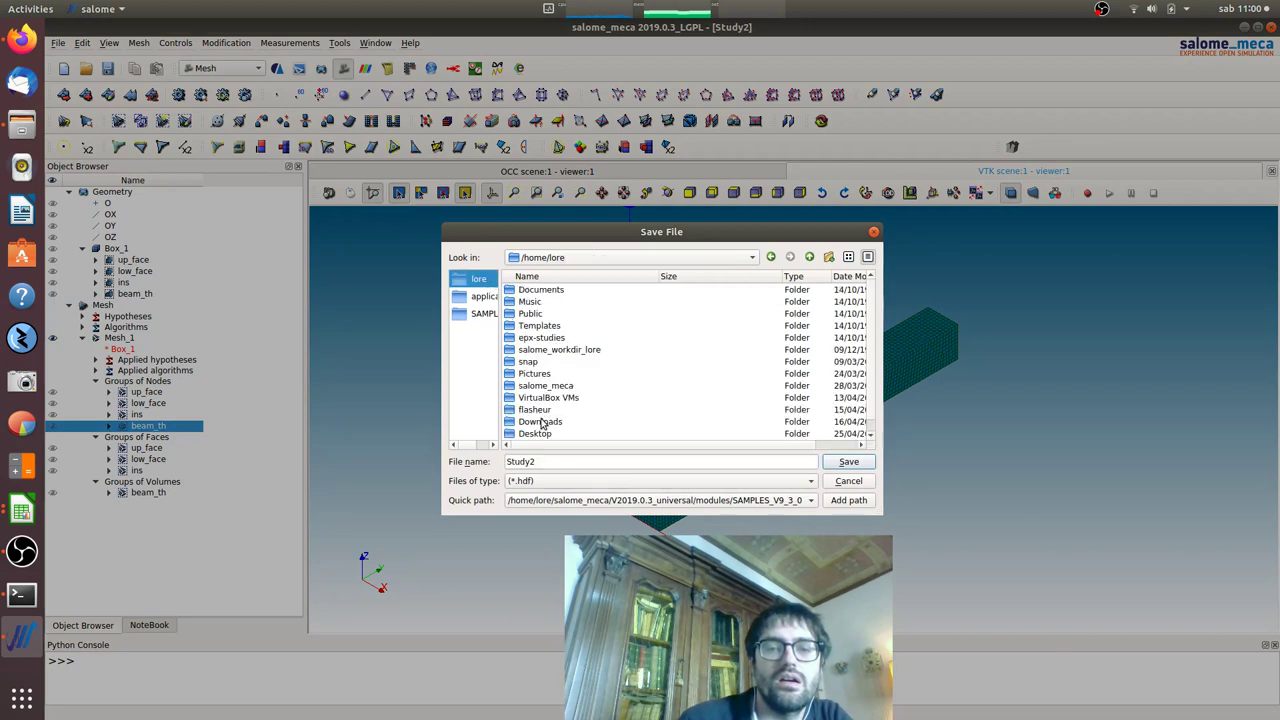
{"action": "double_click", "coordinate": [536, 434]}
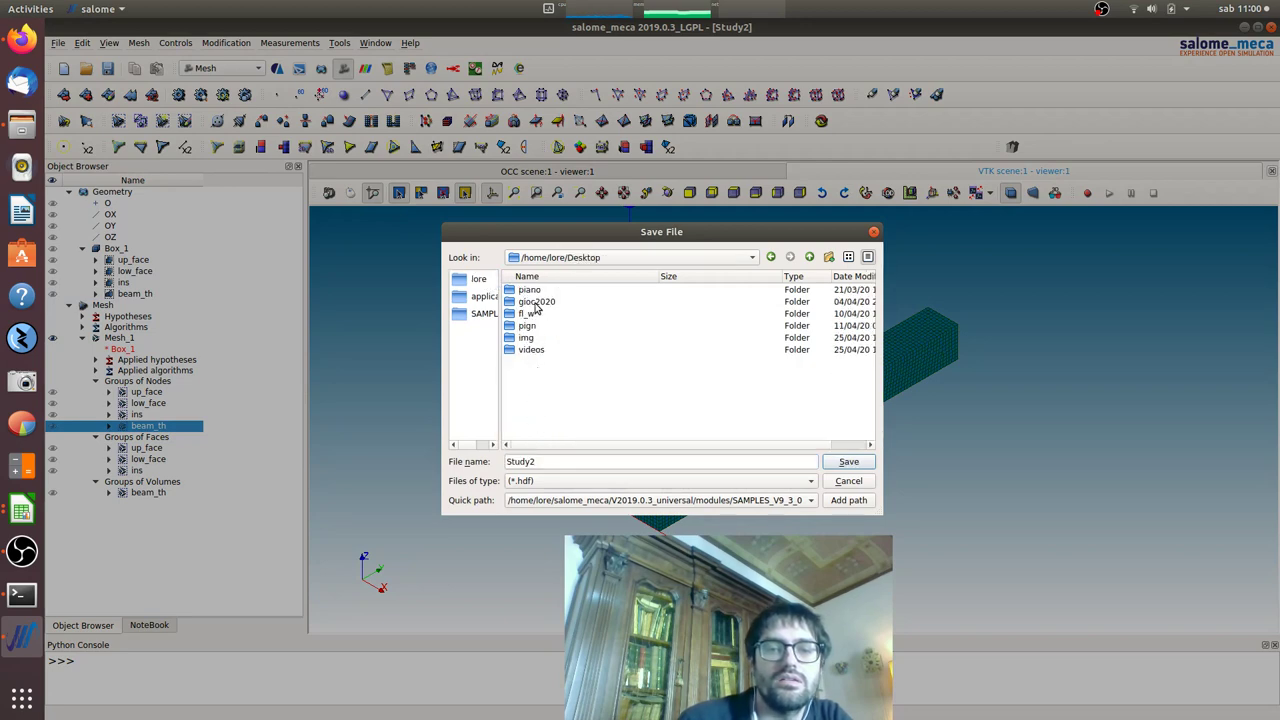
{"action": "double_click", "coordinate": [535, 350]}
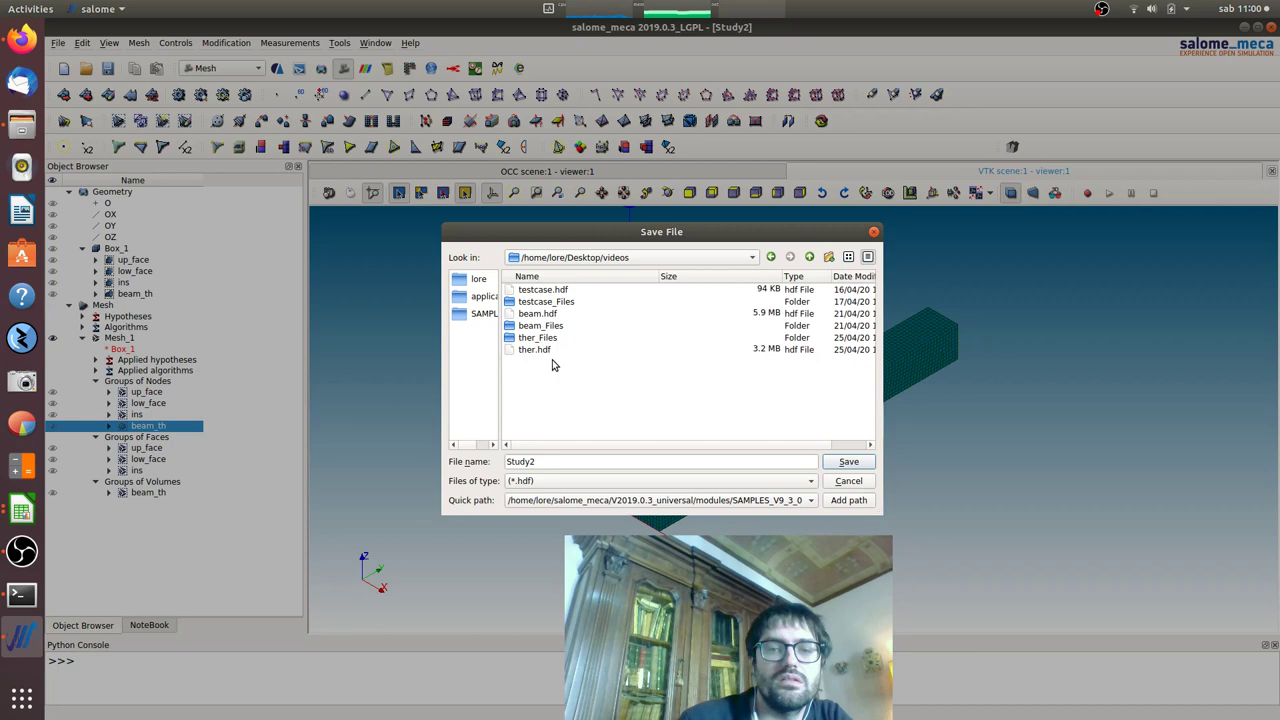
{"action": "double_click", "coordinate": [545, 352]}
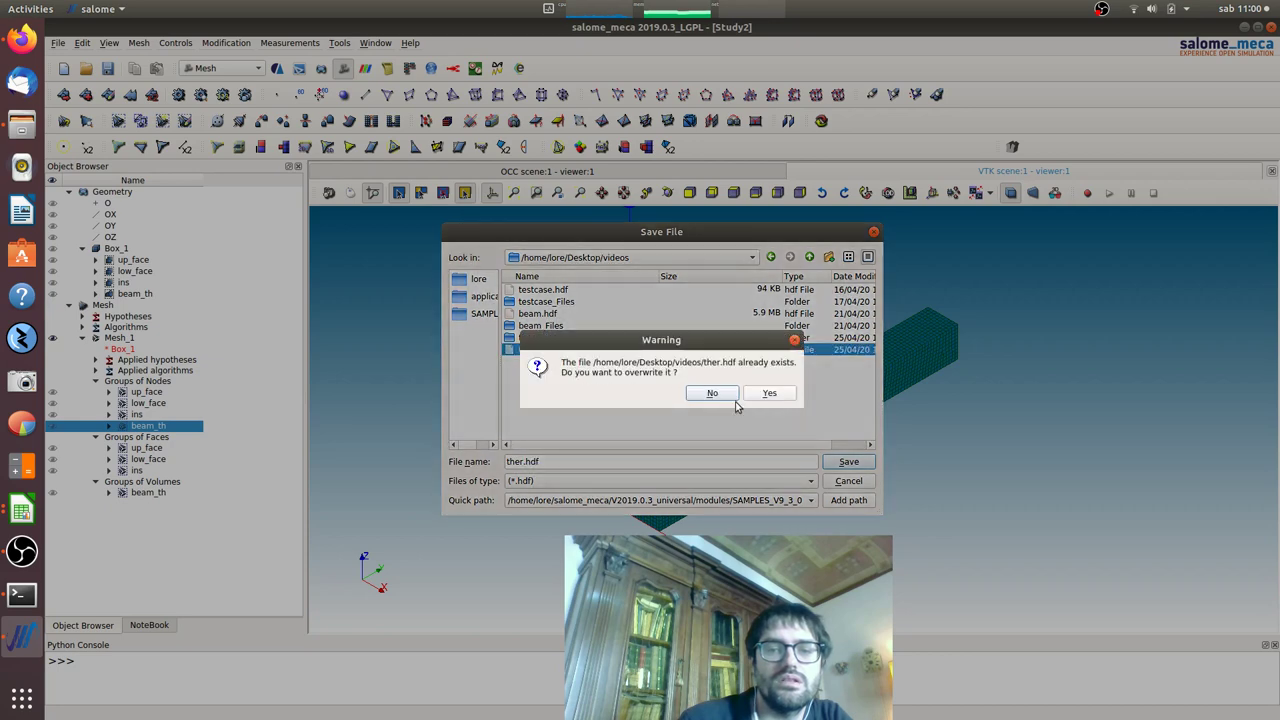
{"action": "left_click", "coordinate": [769, 394]}
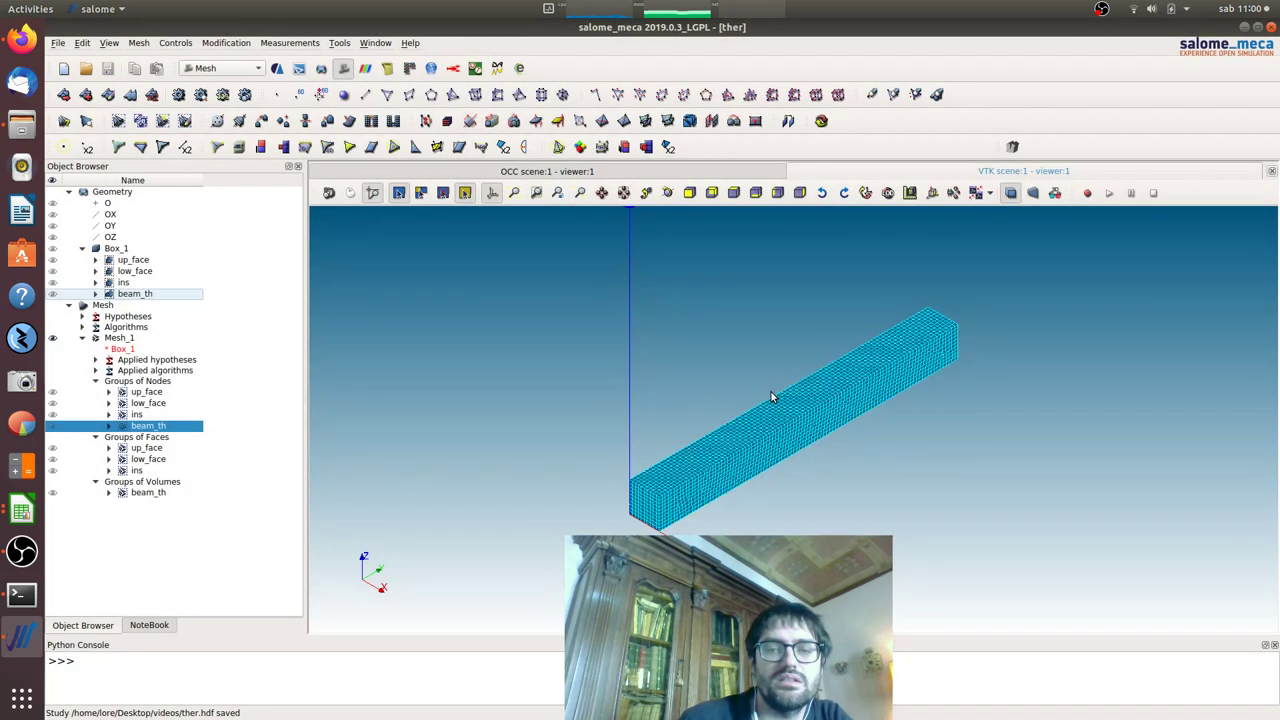
Step: In AsterStudy, add Stage_1 with a 'Read a mesh' command reading Mesh_1
{"action": "left_click", "coordinate": [277, 70]}
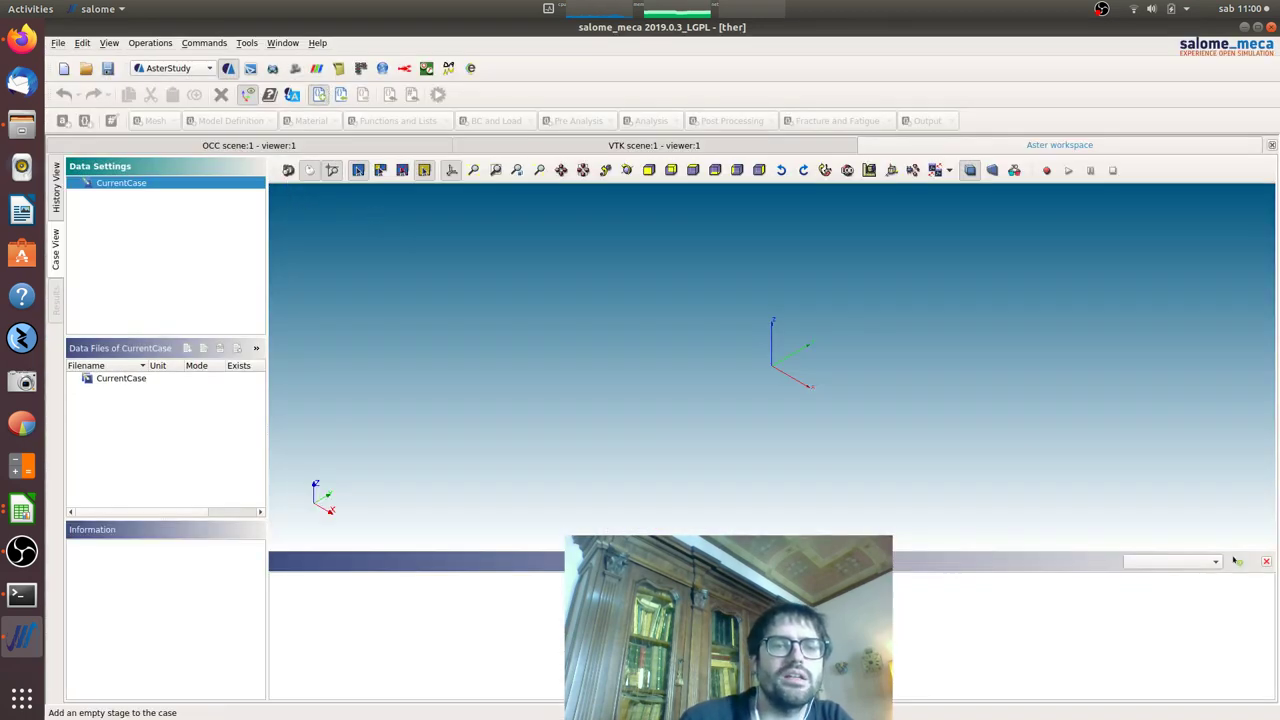
{"action": "left_click", "coordinate": [320, 94]}
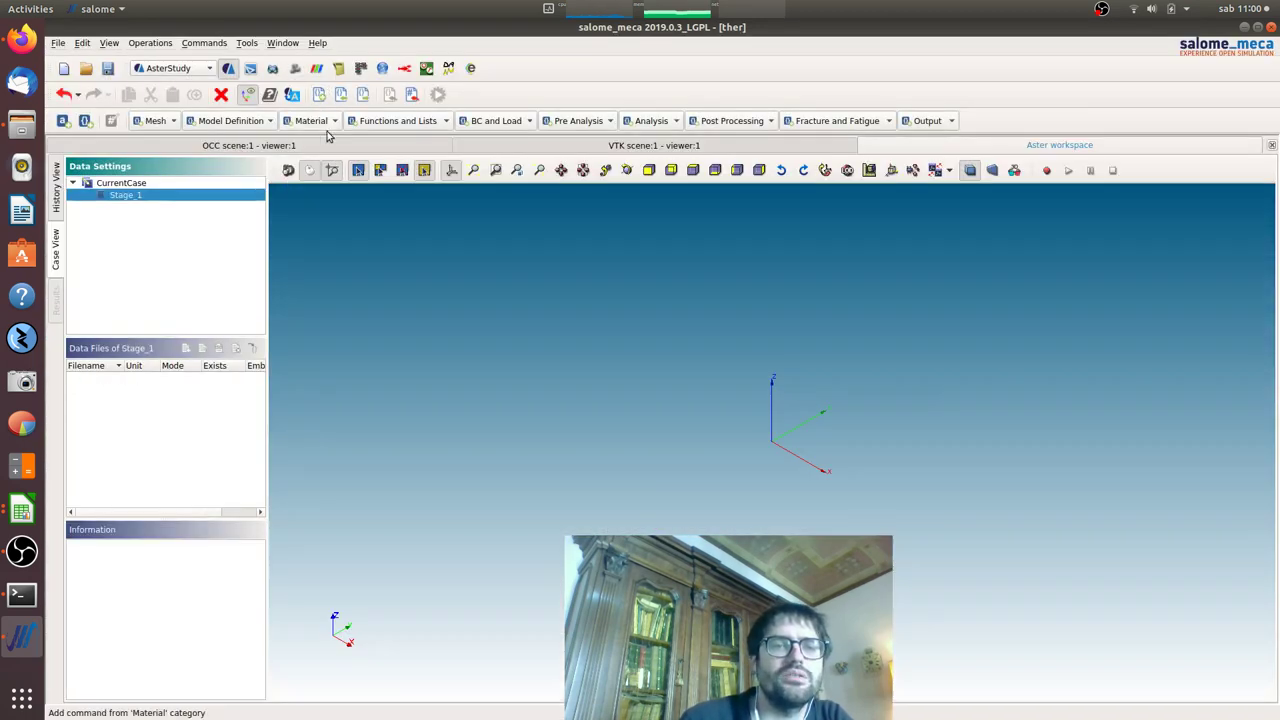
{"action": "left_click", "coordinate": [155, 121]}
{"action": "left_click", "coordinate": [183, 193]}
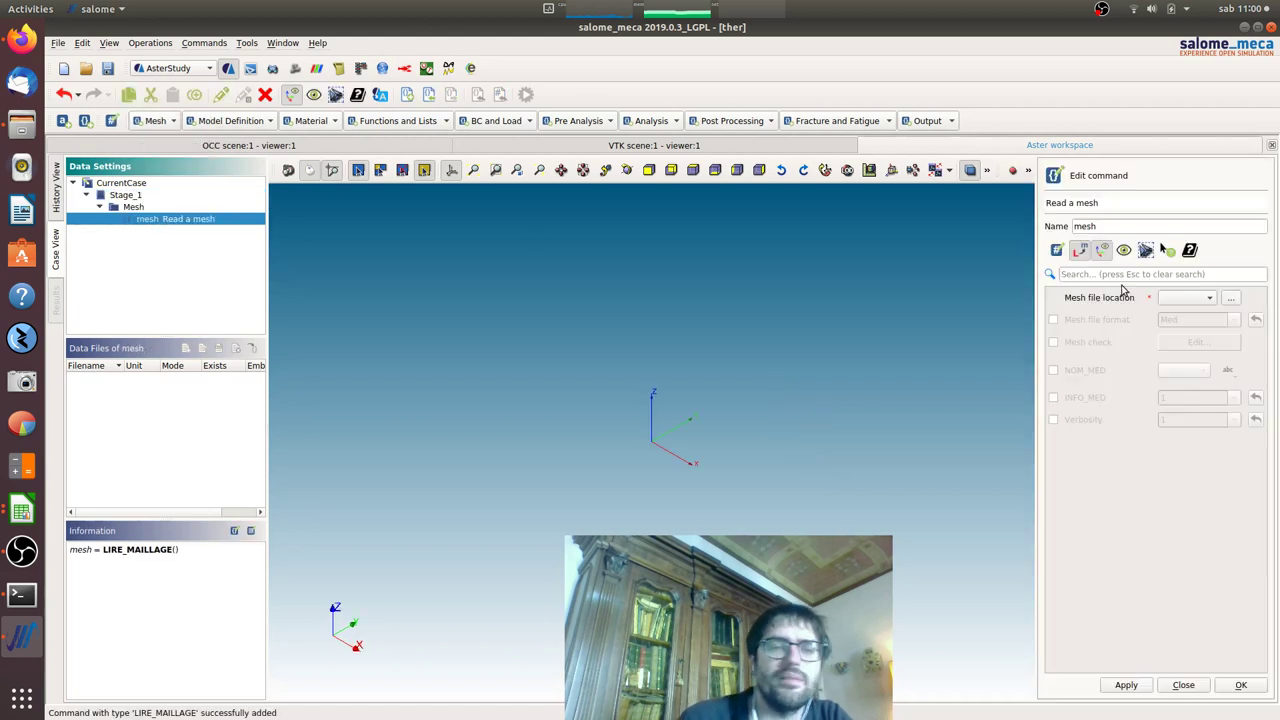
{"action": "left_click", "coordinate": [1215, 298]}
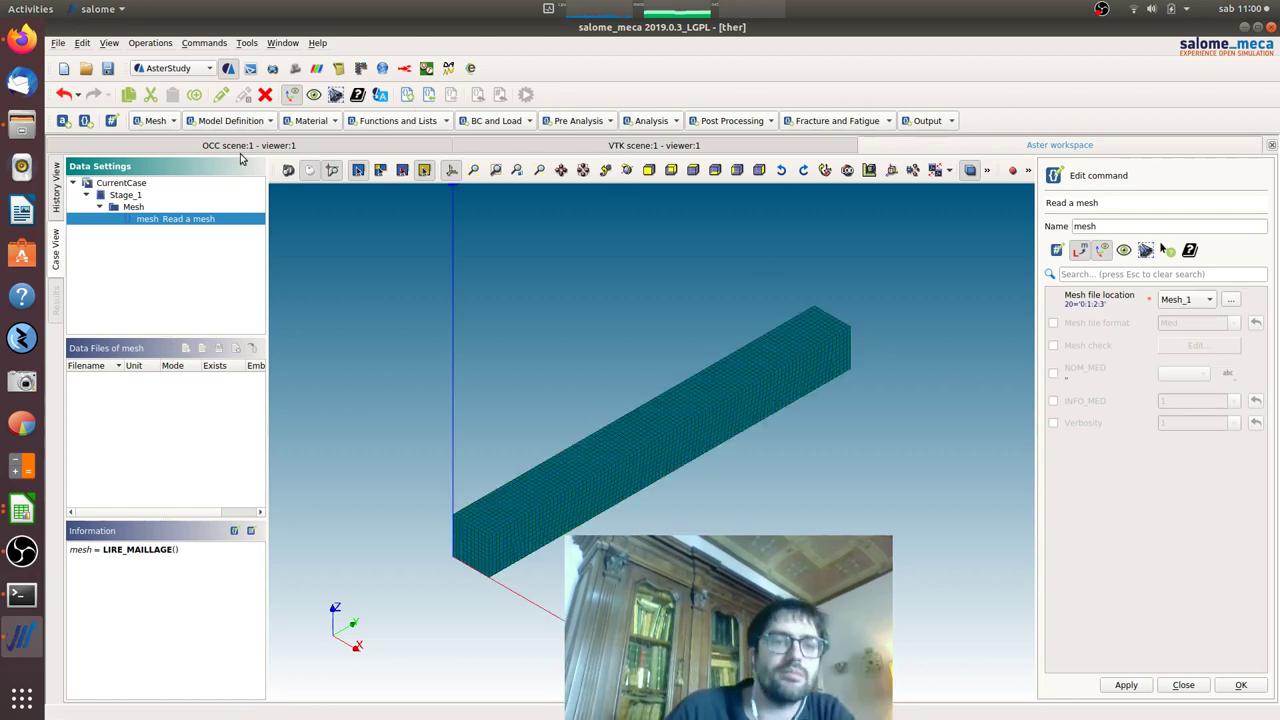
Step: Confirm the mesh read and add an Assign finite element entry applied Everywhere
{"action": "left_click", "coordinate": [248, 122]}
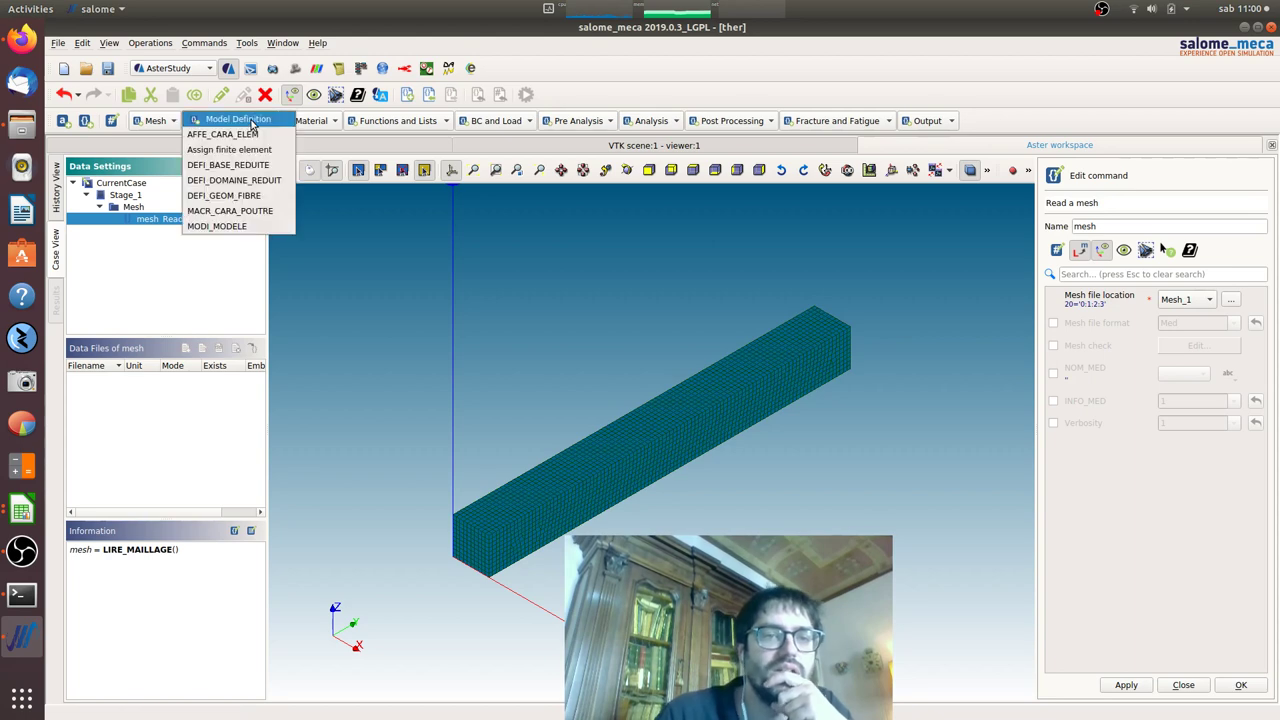
{"action": "left_click", "coordinate": [1256, 686]}
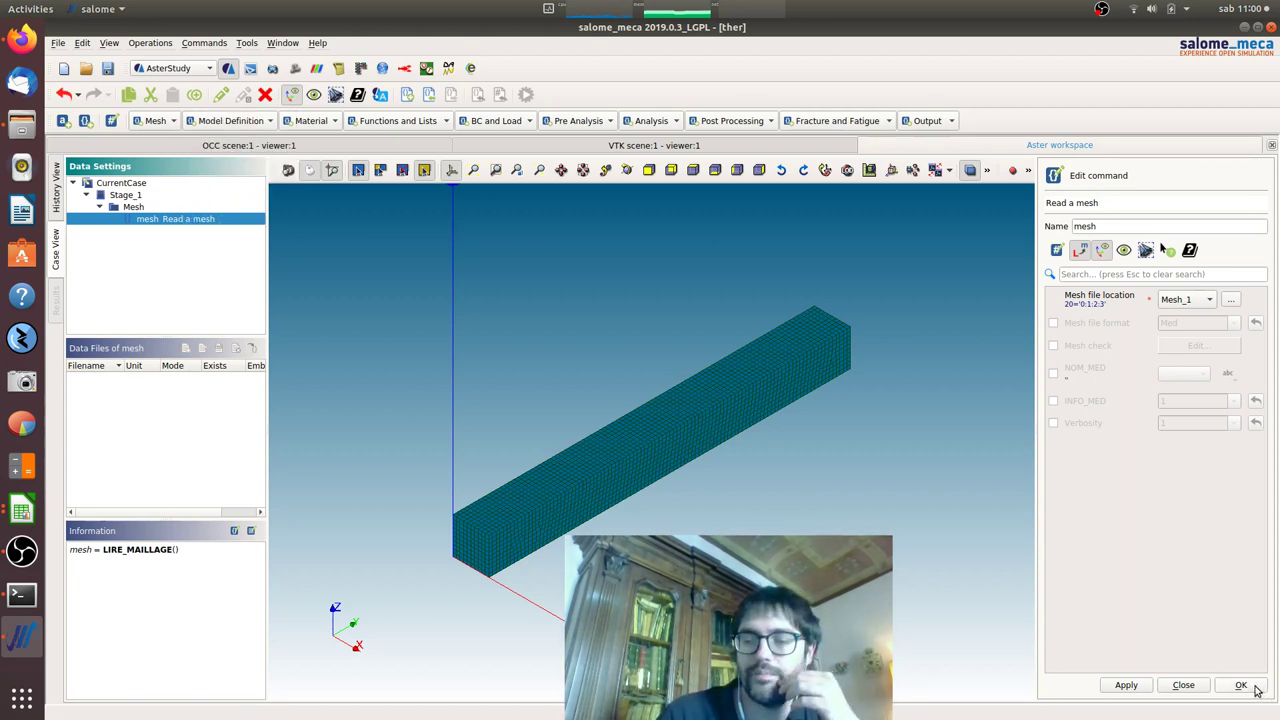
{"action": "left_click", "coordinate": [251, 121]}
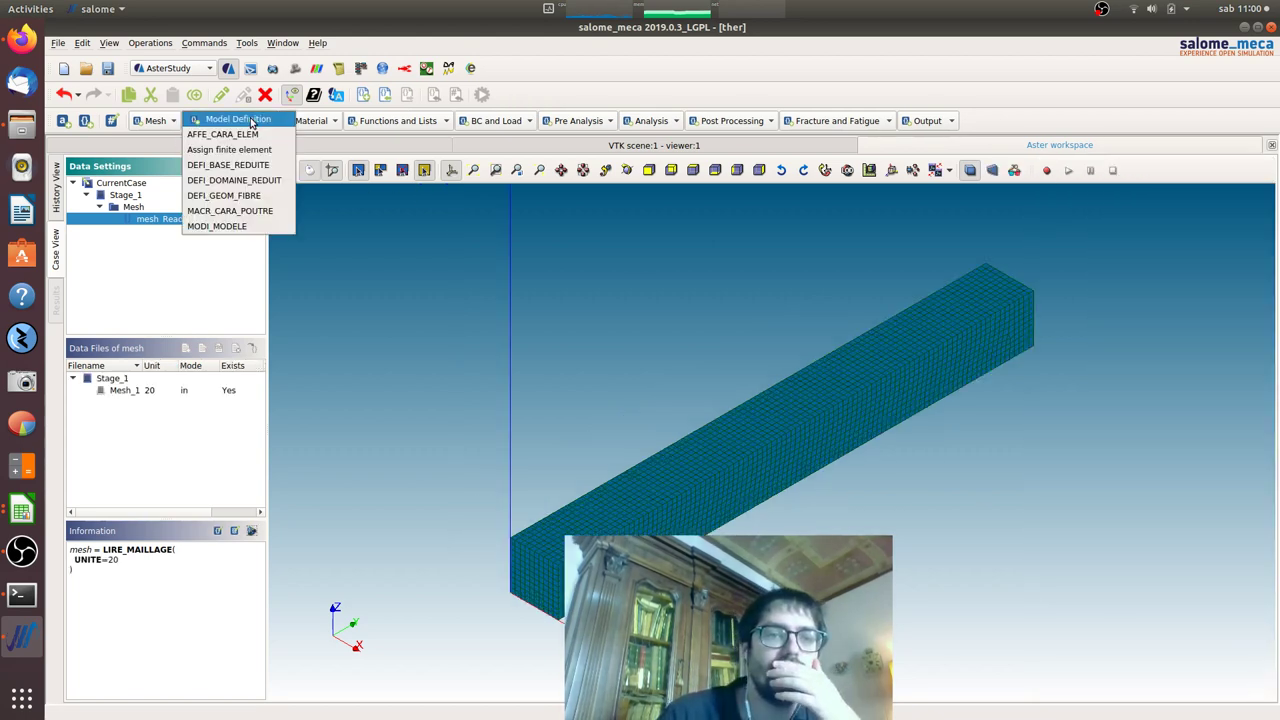
{"action": "left_click", "coordinate": [263, 150]}
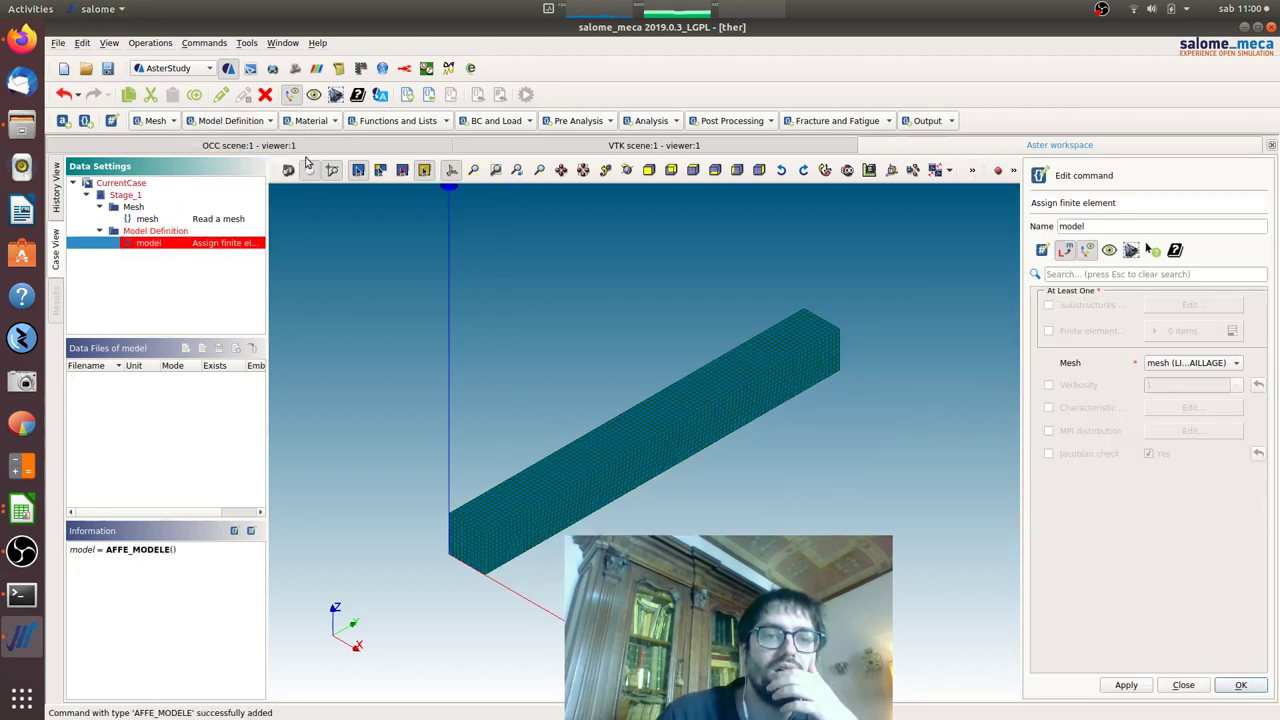
{"action": "left_click", "coordinate": [1048, 331]}
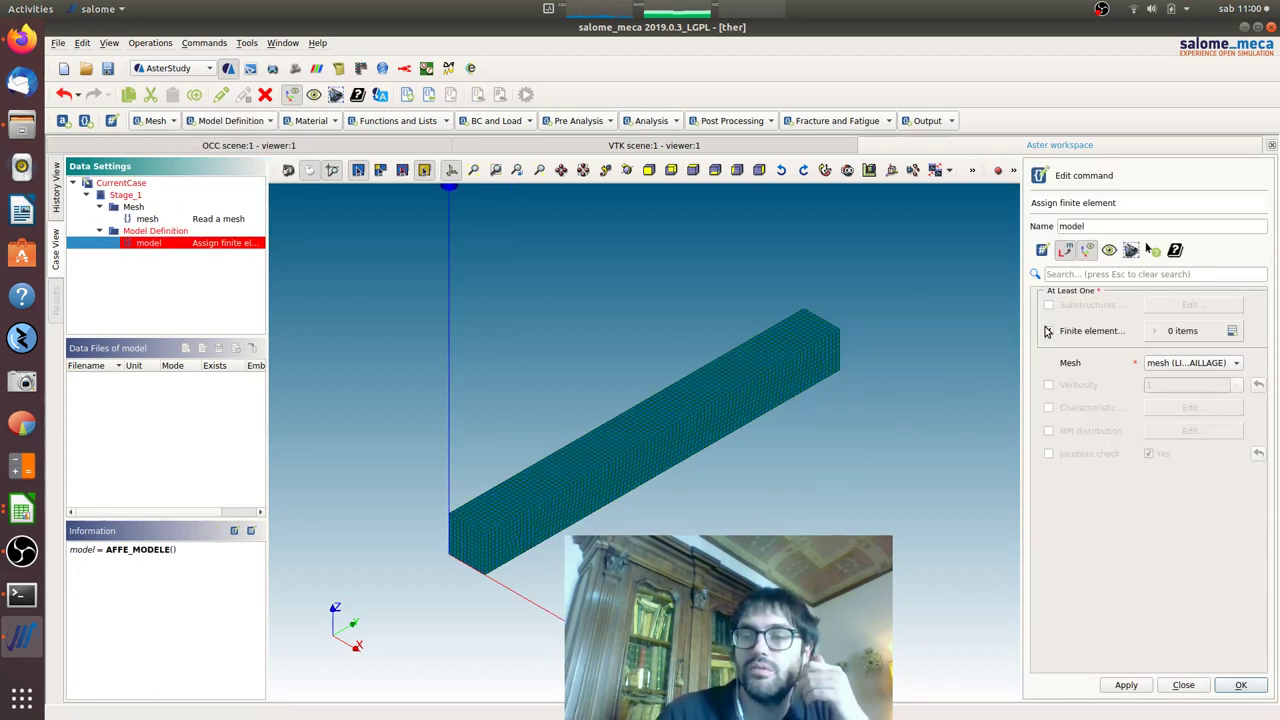
{"action": "left_click", "coordinate": [1233, 333]}
{"action": "left_click", "coordinate": [1178, 364]}
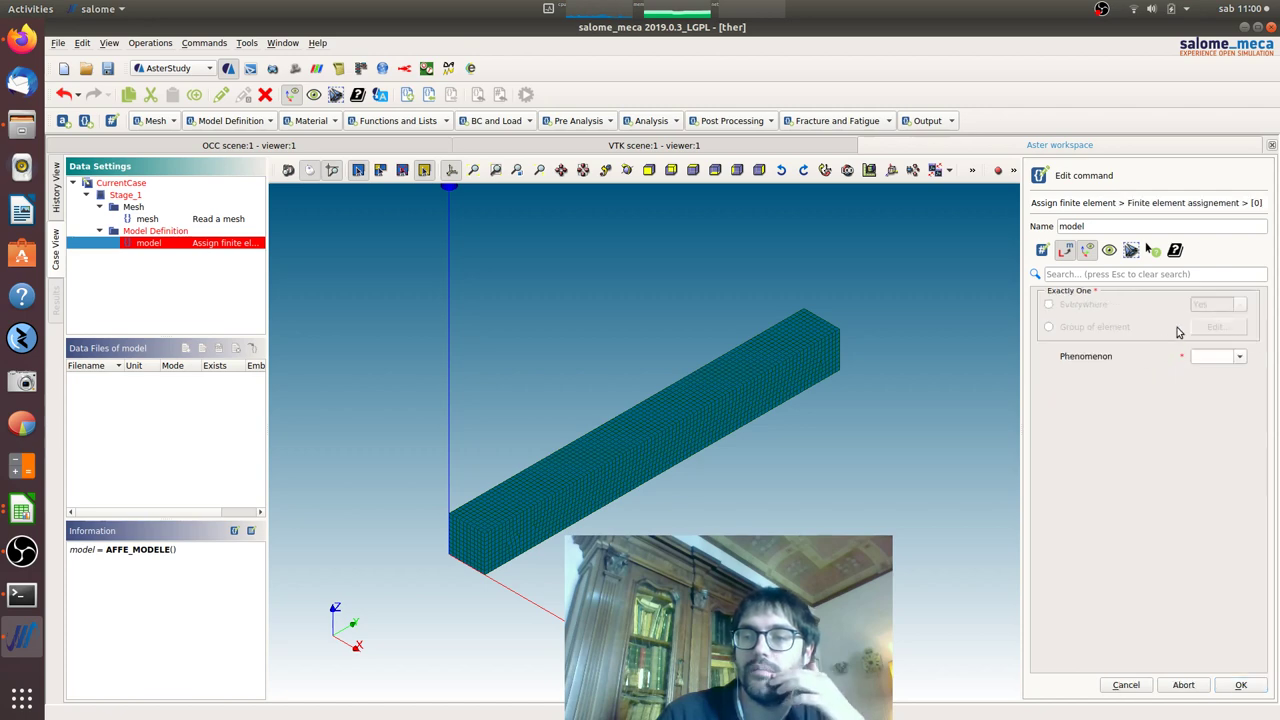
{"action": "left_click", "coordinate": [1052, 305]}
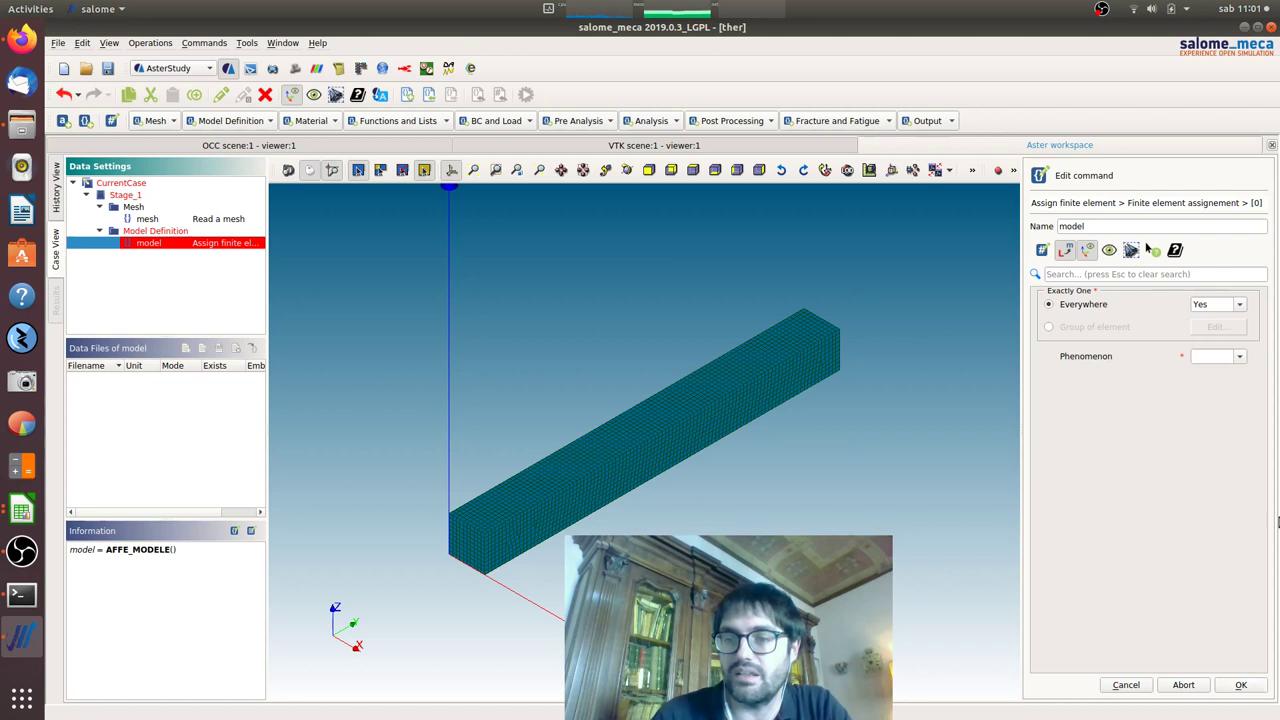
Step: Set the finite element phenomenon to Thermic with 3D modelisation and confirm
{"action": "left_click", "coordinate": [1239, 357]}
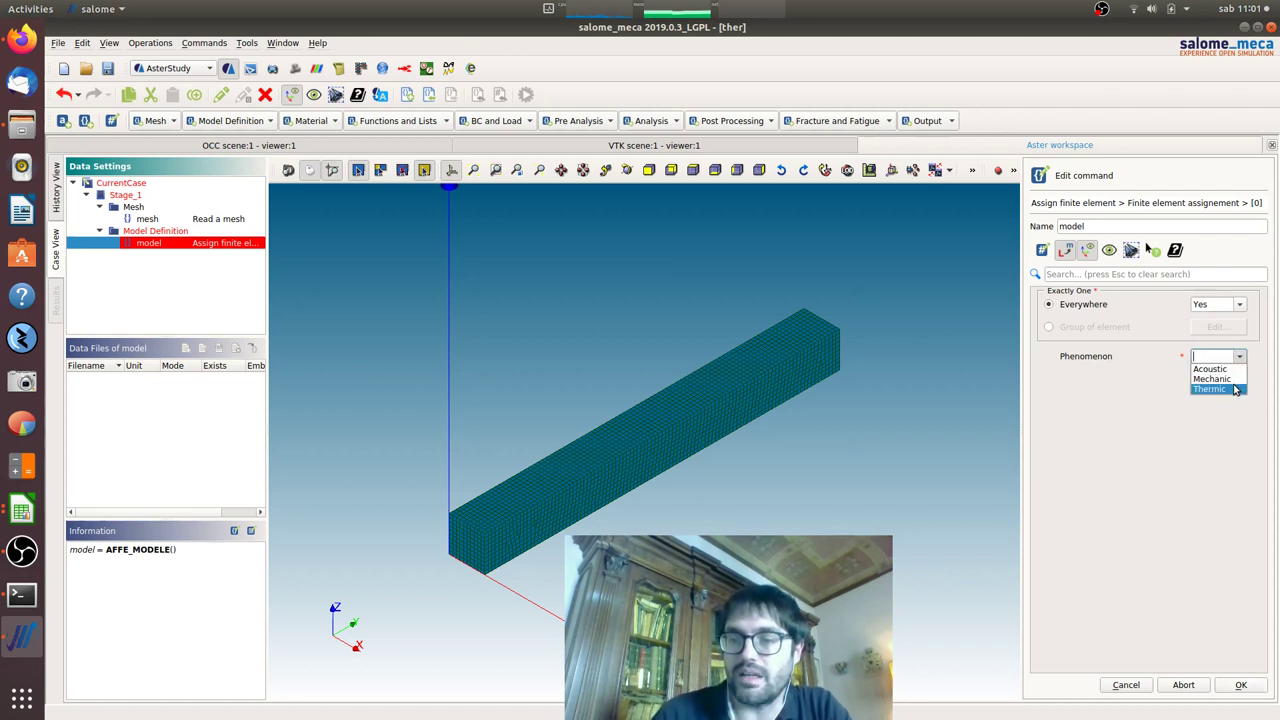
{"action": "left_click", "coordinate": [1236, 389]}
{"action": "left_click", "coordinate": [1236, 383]}
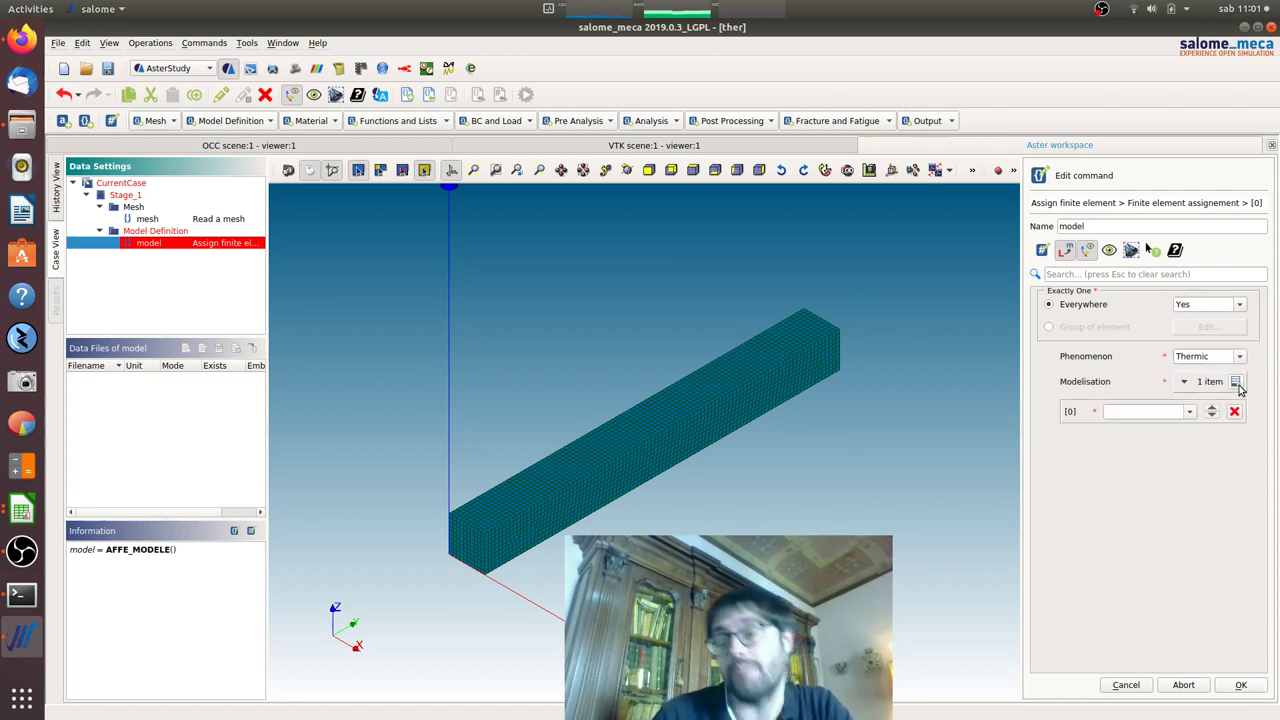
{"action": "left_click", "coordinate": [1190, 411]}
{"action": "left_click", "coordinate": [1191, 427]}
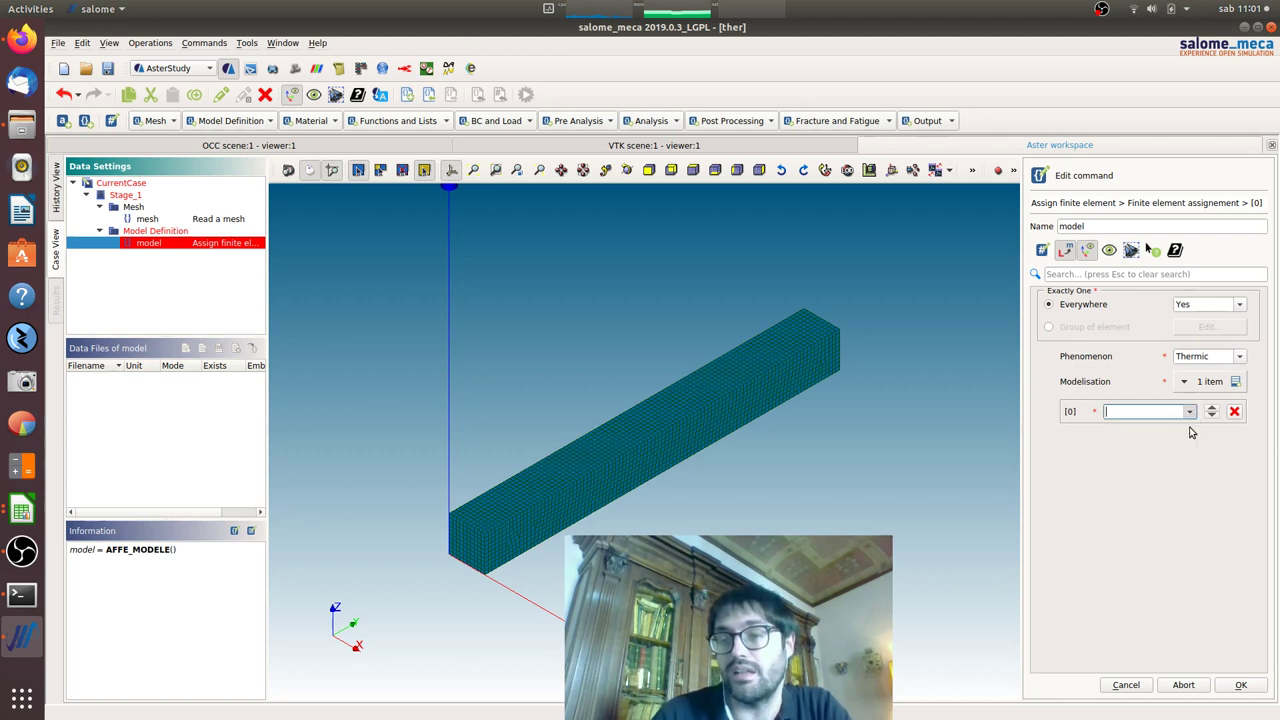
{"action": "type", "text": "3D"}
{"action": "left_click", "coordinate": [1190, 411]}
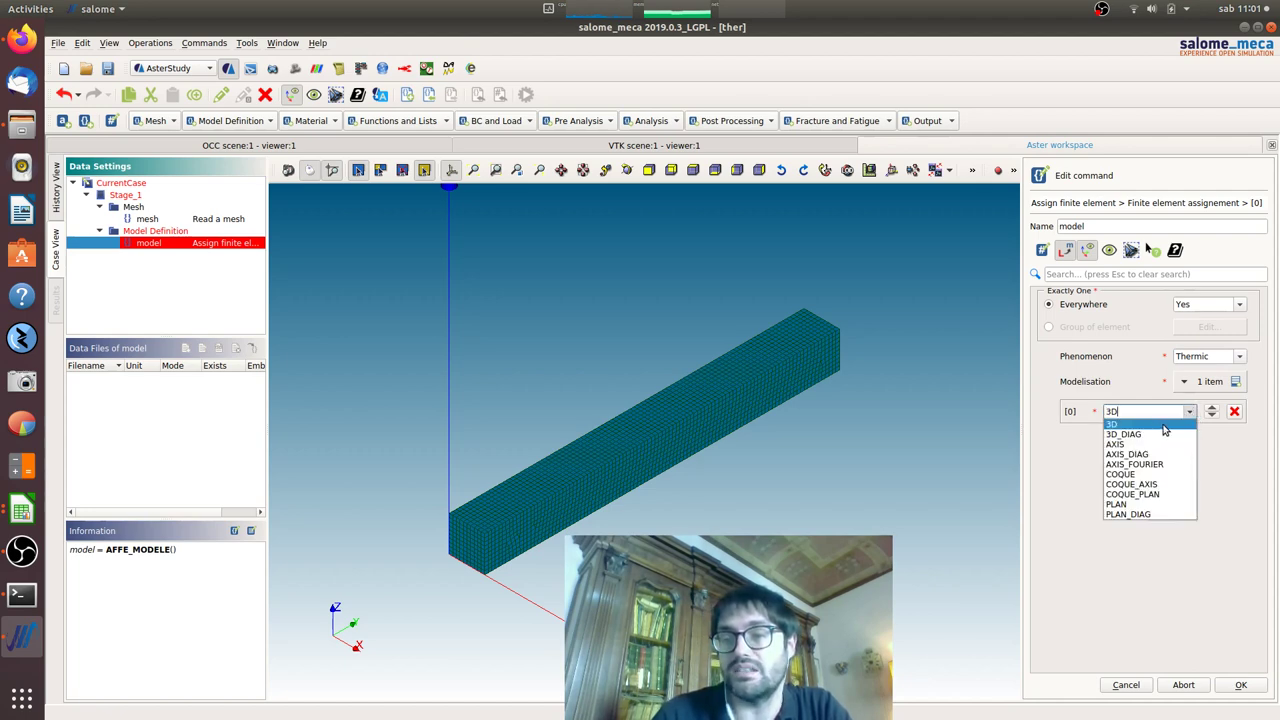
{"action": "left_click", "coordinate": [1163, 426]}
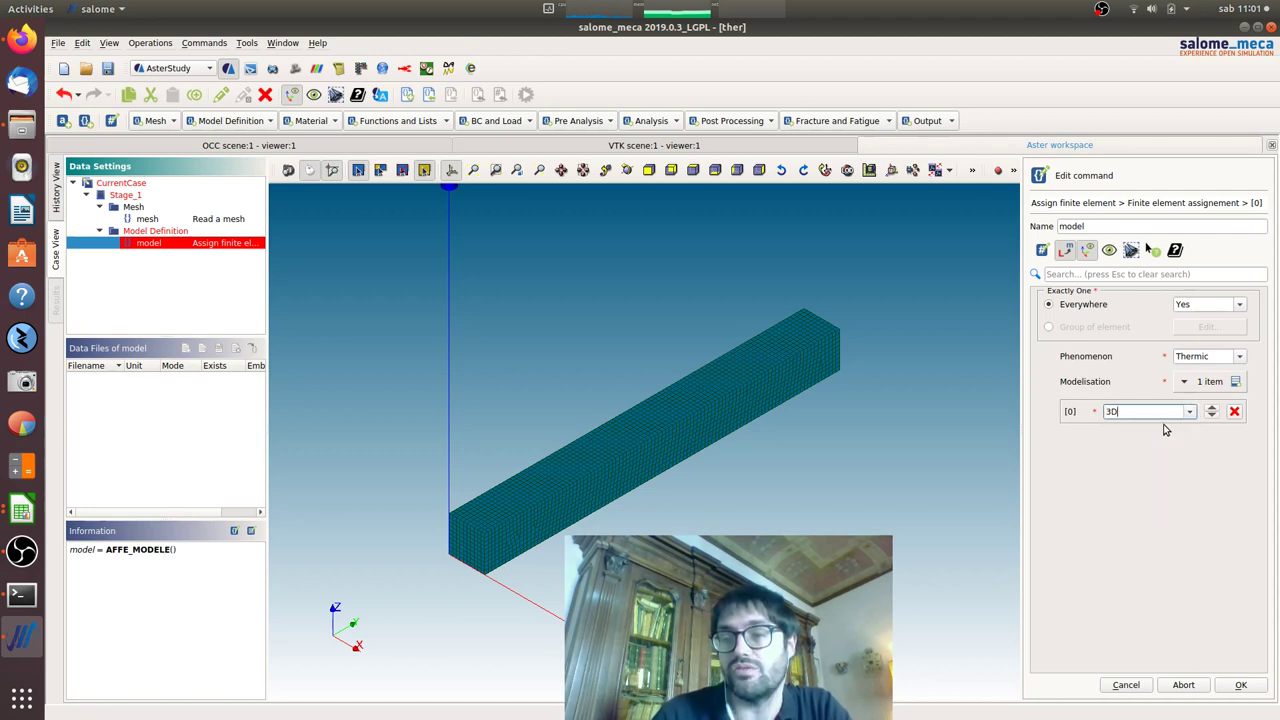
{"action": "left_click", "coordinate": [1241, 686]}
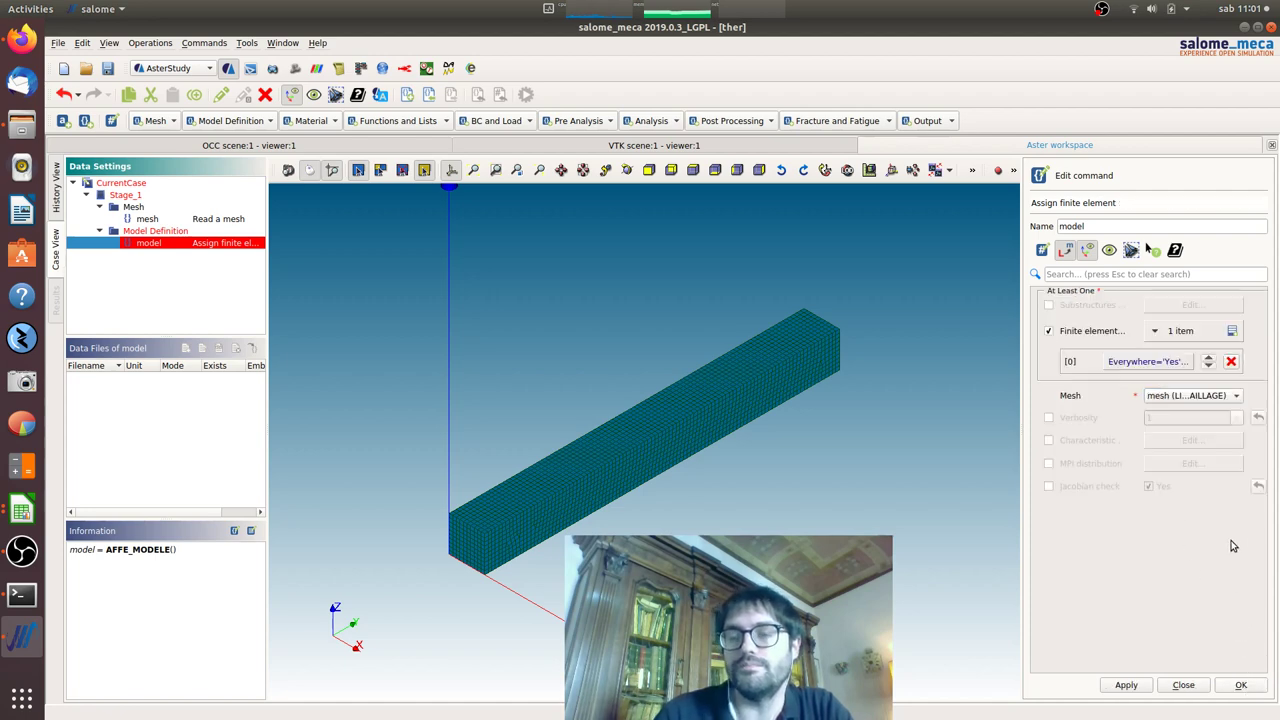
{"action": "left_click", "coordinate": [1257, 690]}
Step: Add a 'Define a material' command, then bring up the code_aster website in Firefox
{"action": "left_click", "coordinate": [303, 120]}
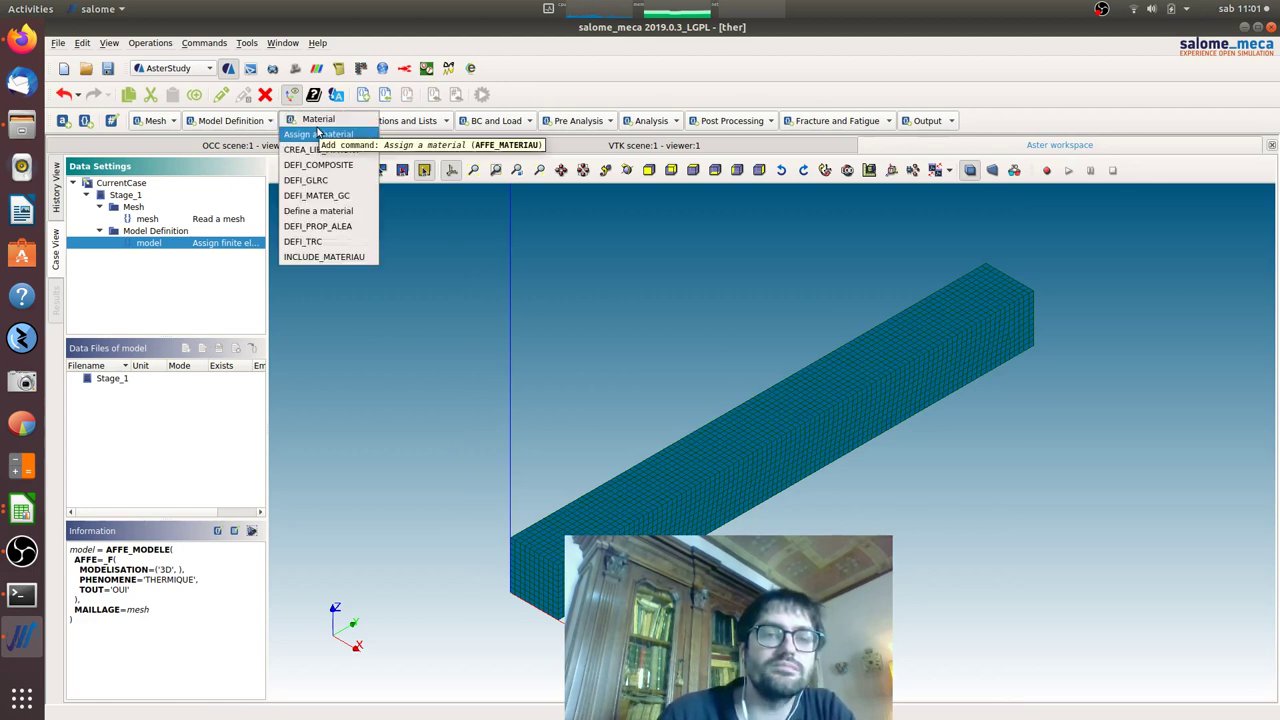
{"action": "left_click", "coordinate": [325, 211]}
{"action": "left_click", "coordinate": [19, 44]}
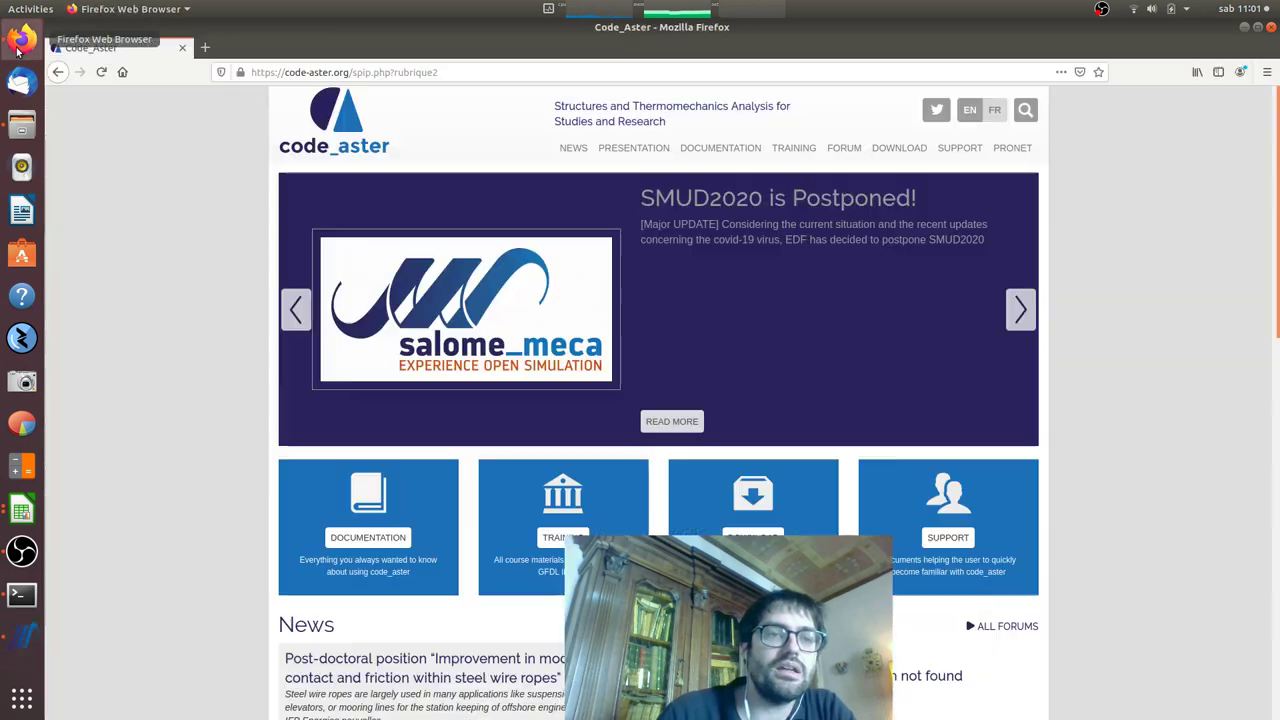
Step: Open the Thermal analysis slides PDF from code_aster Training, Module 1 Basic training
{"action": "left_click", "coordinate": [786, 150]}
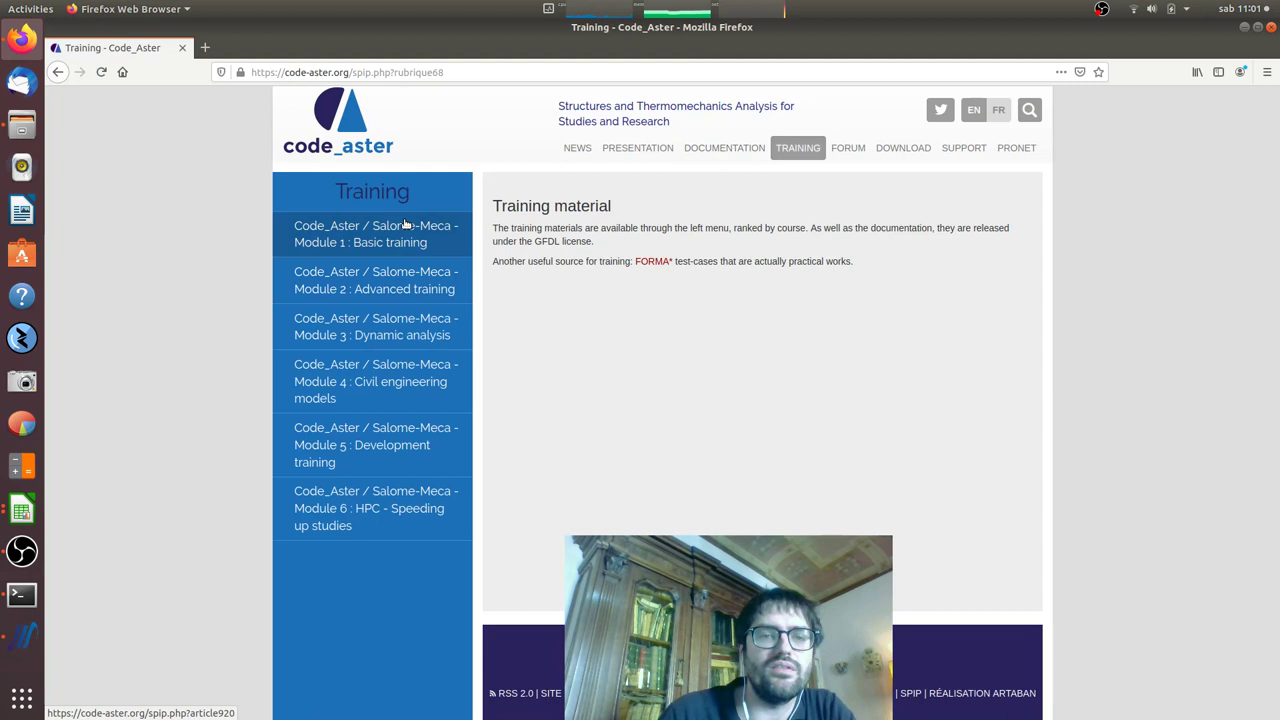
{"action": "left_click", "coordinate": [403, 233]}
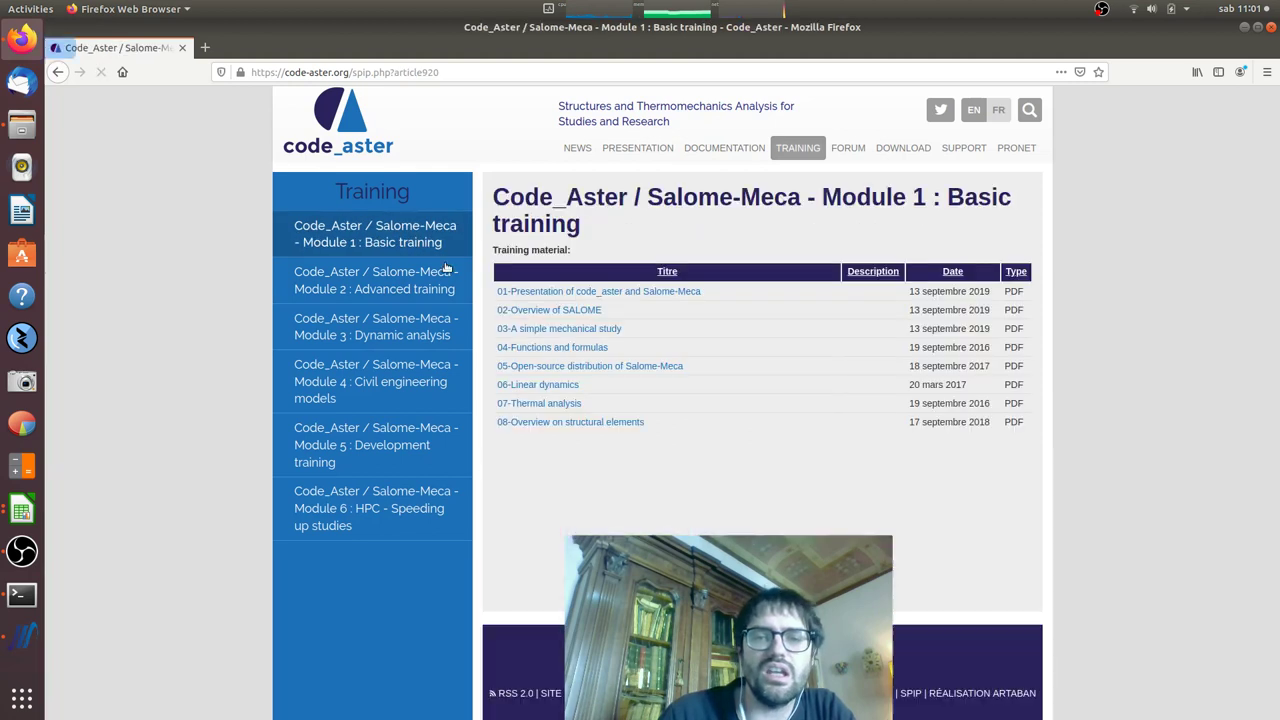
{"action": "left_click", "coordinate": [538, 403]}
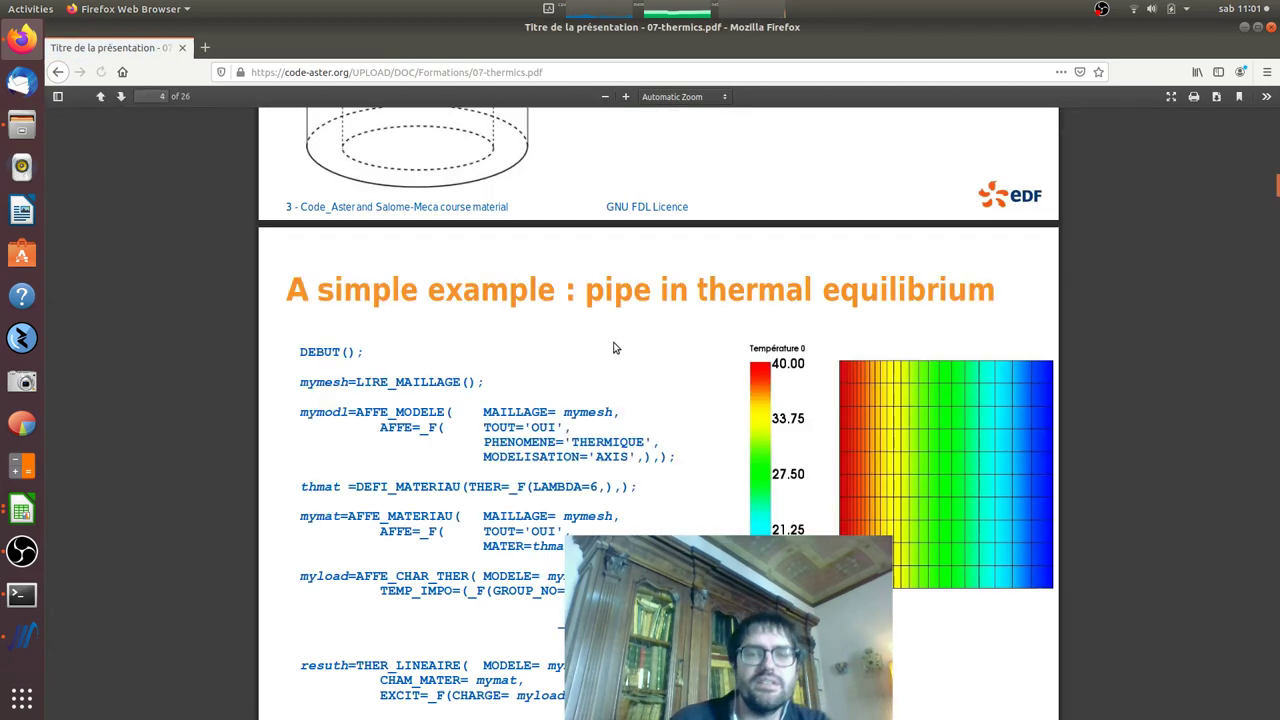
Step: Scroll through the thermics slides, highlighting the material definition line and 'Stationnary'
{"action": "scroll", "coordinate": [1253, 369], "scroll_direction": "up", "scroll_amount": 3}
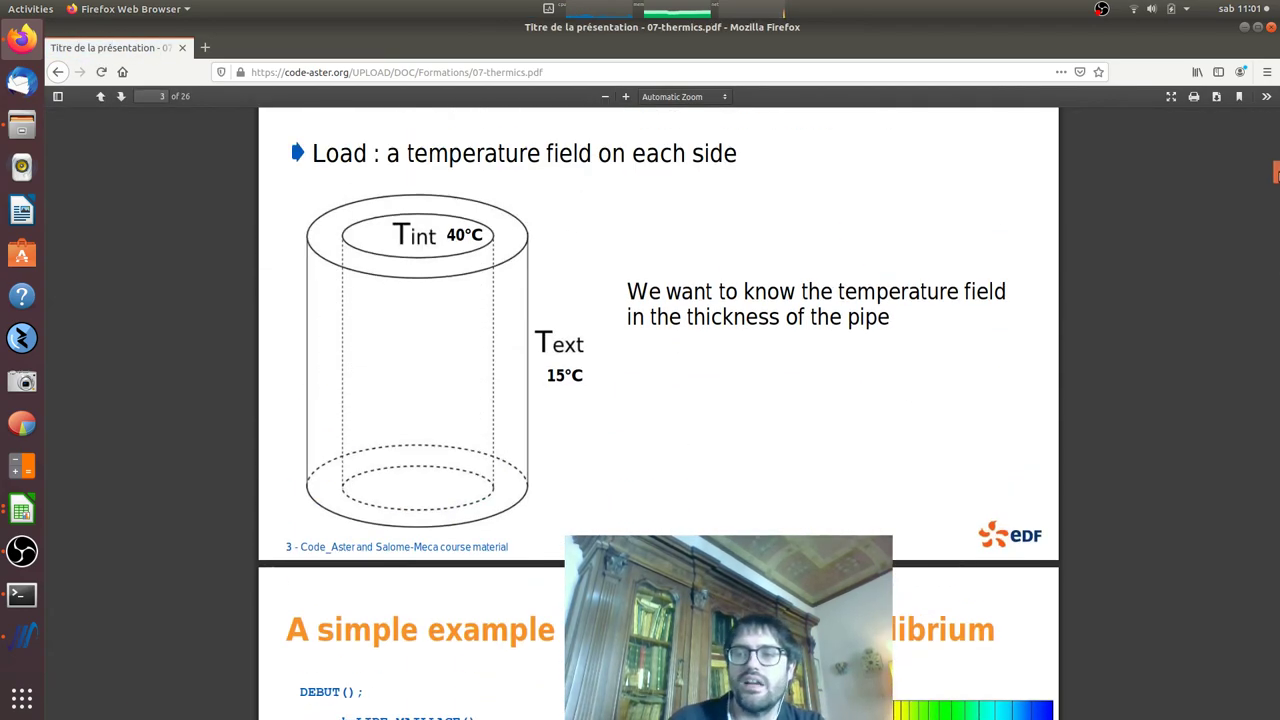
{"action": "left_click_drag", "start_coordinate": [1276, 172], "coordinate": [1276, 37]}
{"action": "scroll", "coordinate": [618, 290], "scroll_direction": "down", "scroll_amount": 3}
{"action": "scroll", "coordinate": [663, 280], "scroll_direction": "down", "scroll_amount": 4}
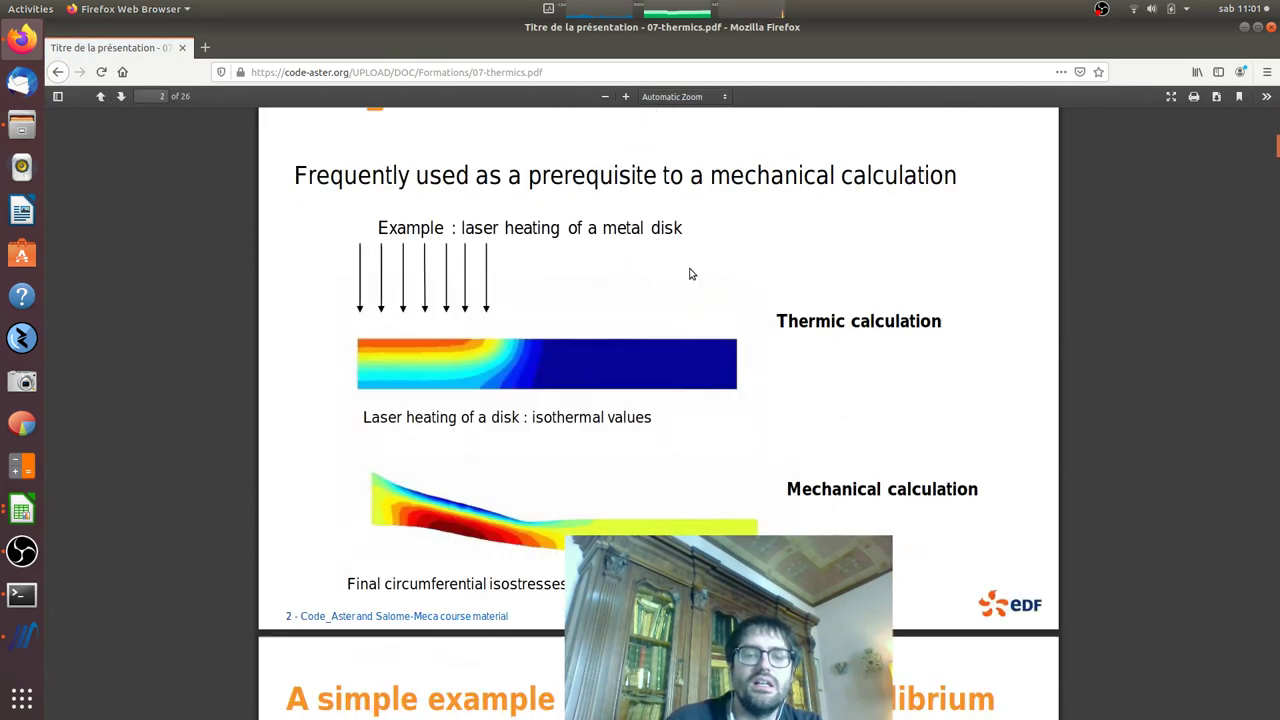
{"action": "scroll", "coordinate": [689, 271], "scroll_direction": "down", "scroll_amount": 4}
{"action": "scroll", "coordinate": [714, 266], "scroll_direction": "down", "scroll_amount": 3}
{"action": "scroll", "coordinate": [704, 280], "scroll_direction": "down", "scroll_amount": 5}
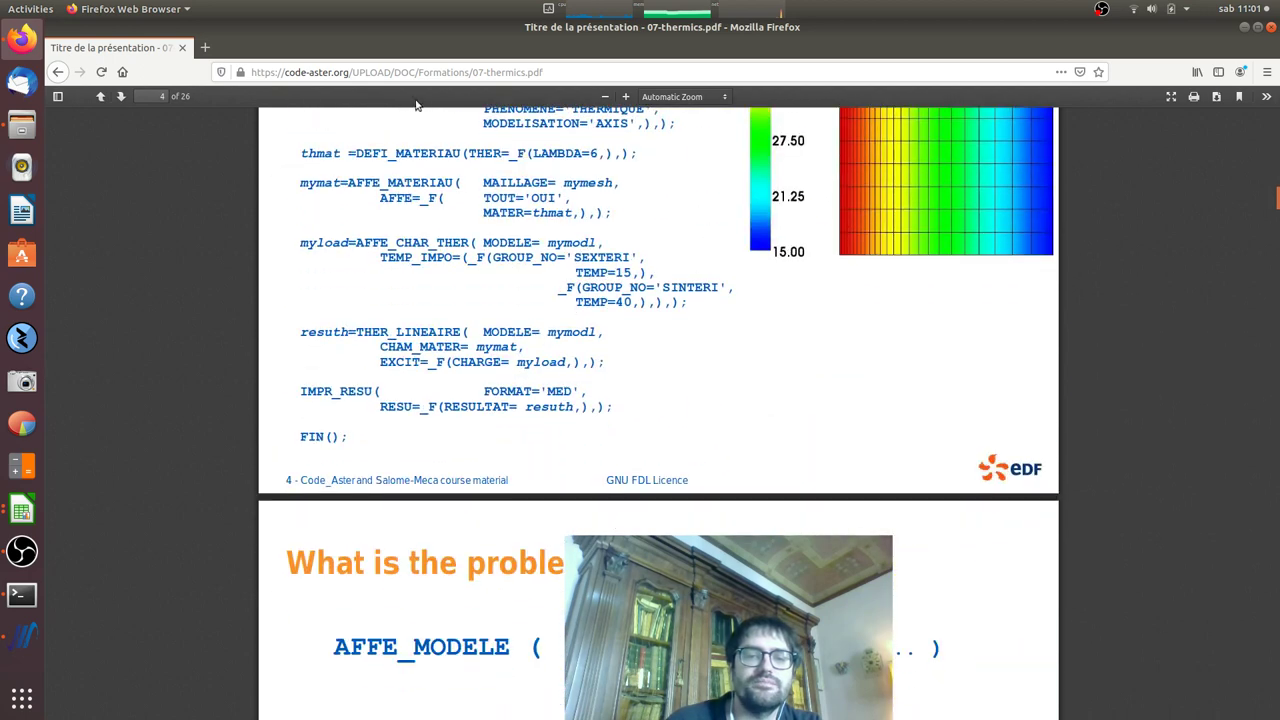
{"action": "left_click_drag", "start_coordinate": [375, 153], "coordinate": [631, 154]}
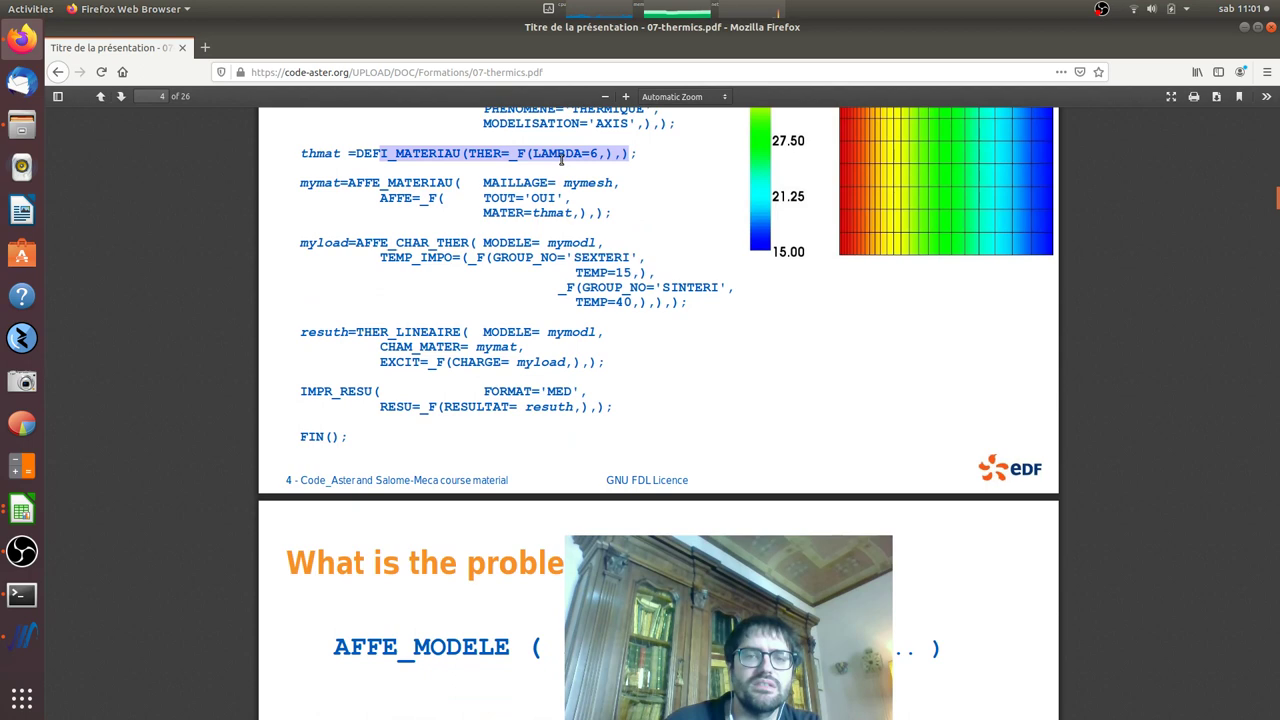
{"action": "scroll", "coordinate": [560, 280], "scroll_direction": "down", "scroll_amount": 2}
{"action": "scroll", "coordinate": [571, 265], "scroll_direction": "down", "scroll_amount": 3}
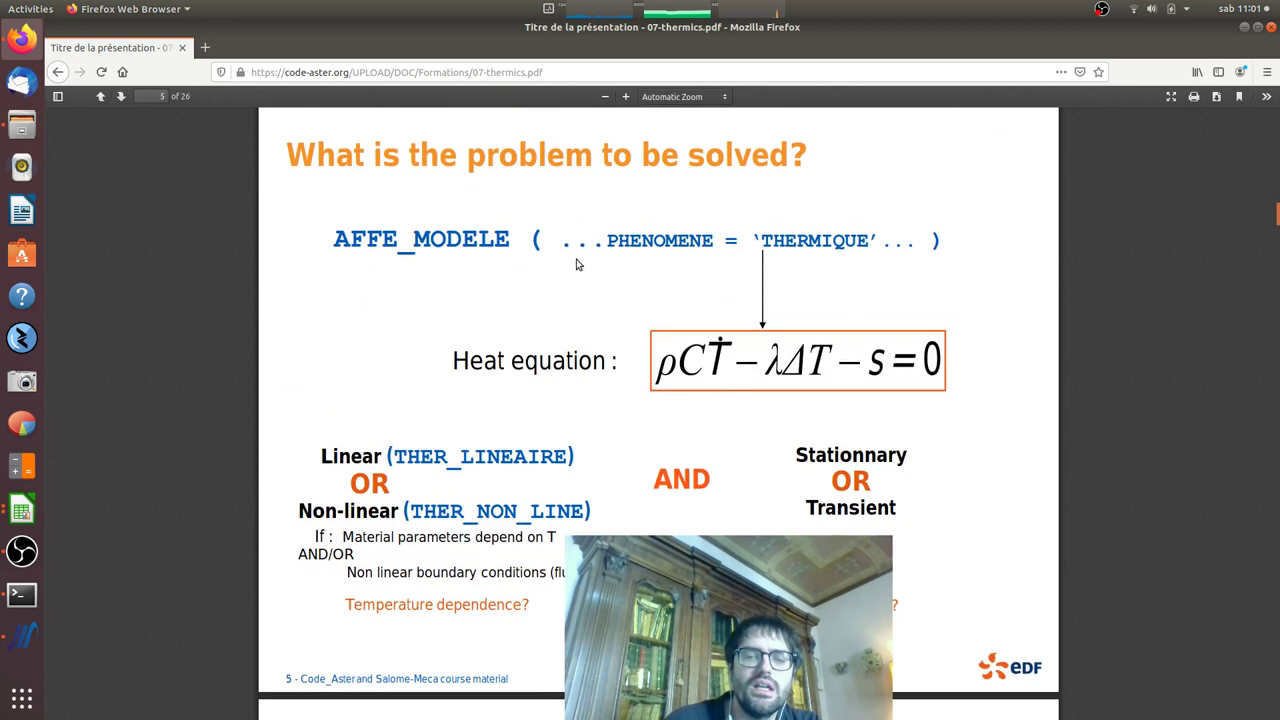
{"action": "scroll", "coordinate": [949, 308], "scroll_direction": "down", "scroll_amount": 3}
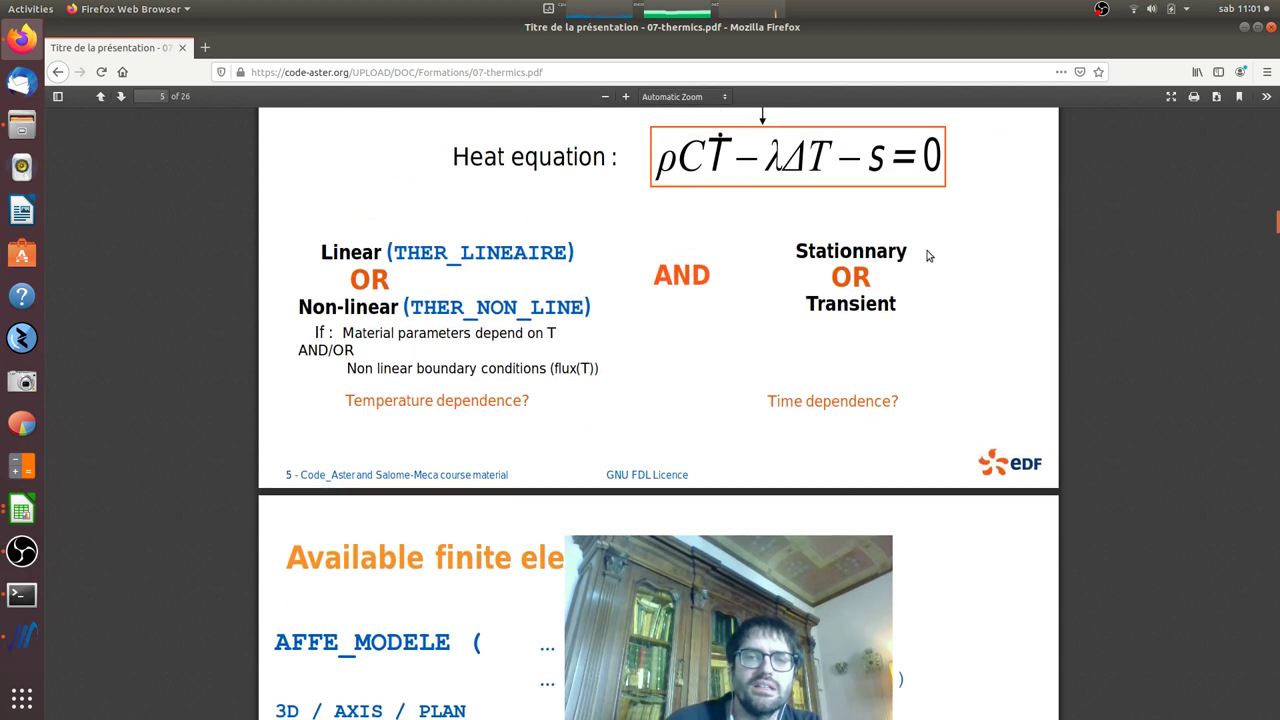
{"action": "left_click_drag", "start_coordinate": [800, 251], "coordinate": [911, 273]}
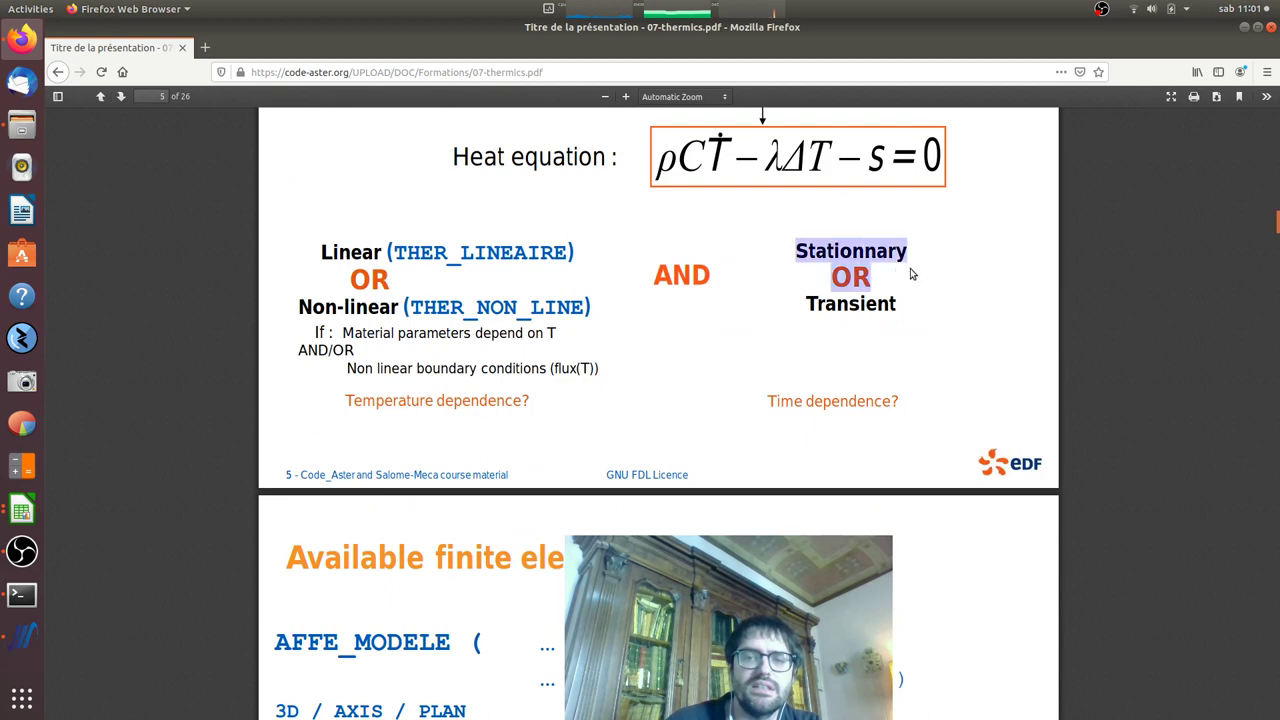
{"action": "left_click", "coordinate": [843, 303]}
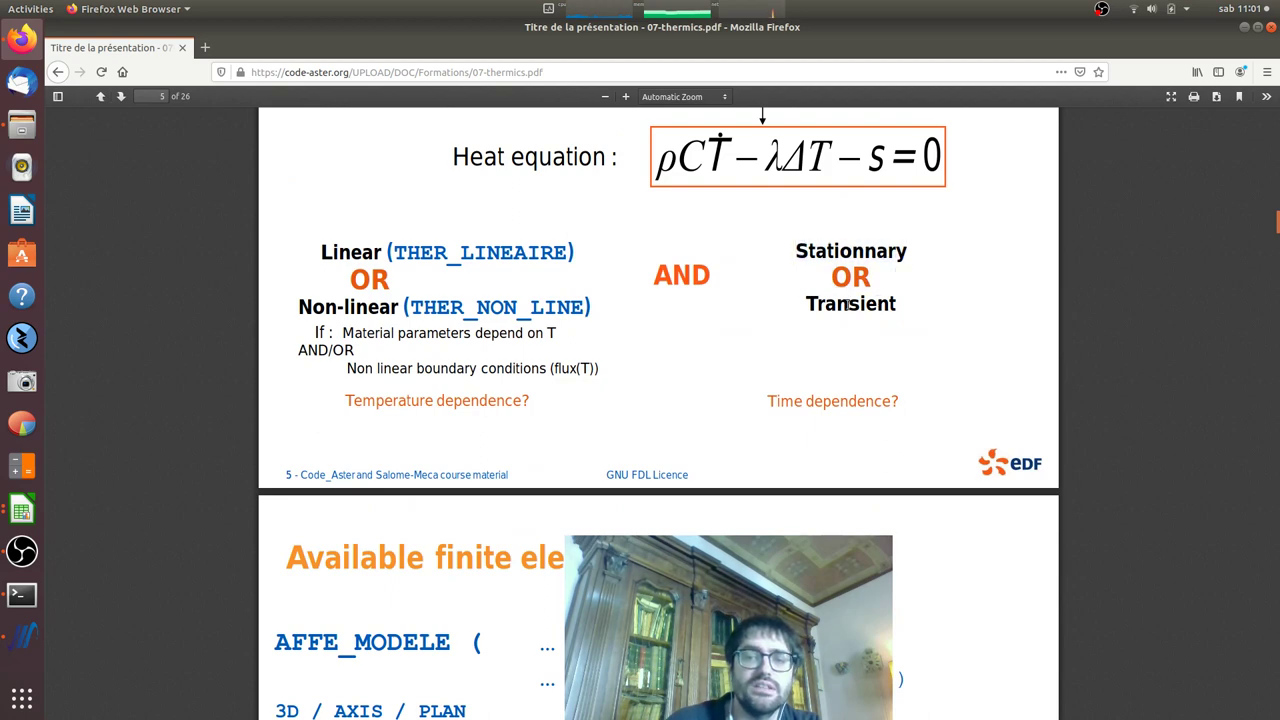
{"action": "left_click_drag", "start_coordinate": [850, 251], "coordinate": [904, 253]}
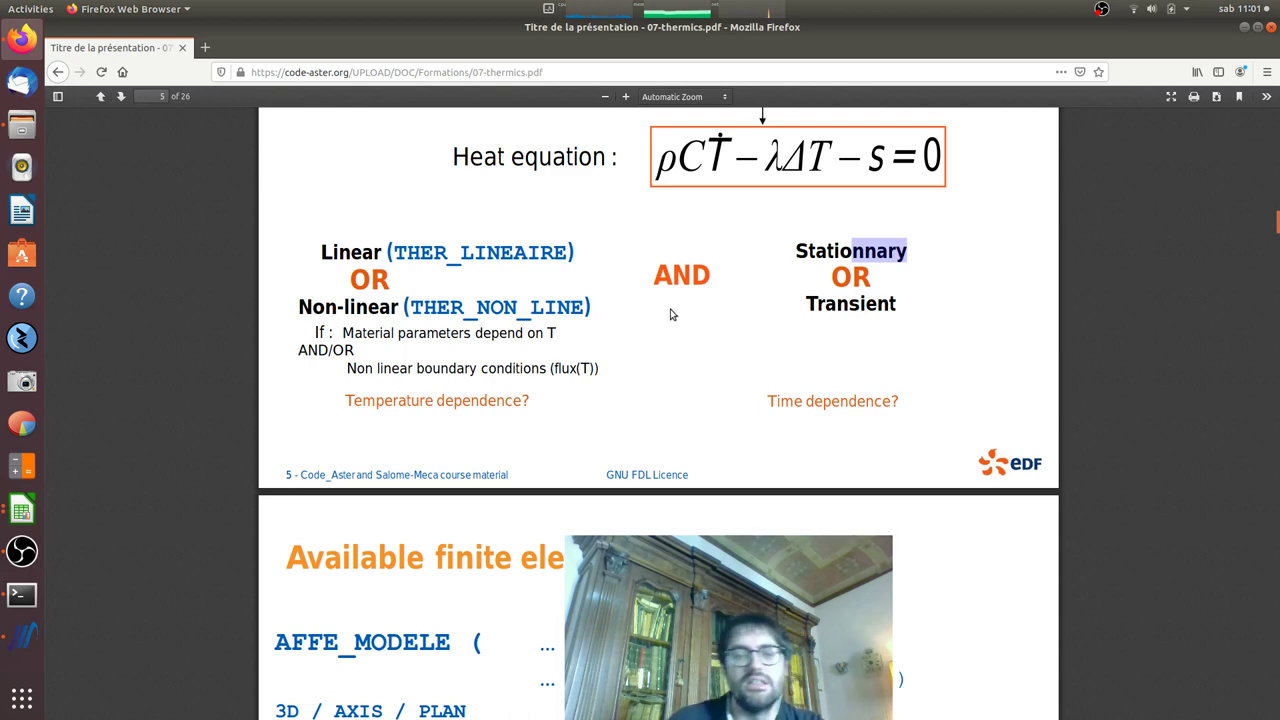
Step: Scroll on to page 9's table of thermal loadings, natural convection to heat source
{"action": "scroll", "coordinate": [674, 314], "scroll_direction": "down", "scroll_amount": 3}
{"action": "scroll", "coordinate": [678, 313], "scroll_direction": "down", "scroll_amount": 5}
{"action": "scroll", "coordinate": [678, 313], "scroll_direction": "down", "scroll_amount": 4}
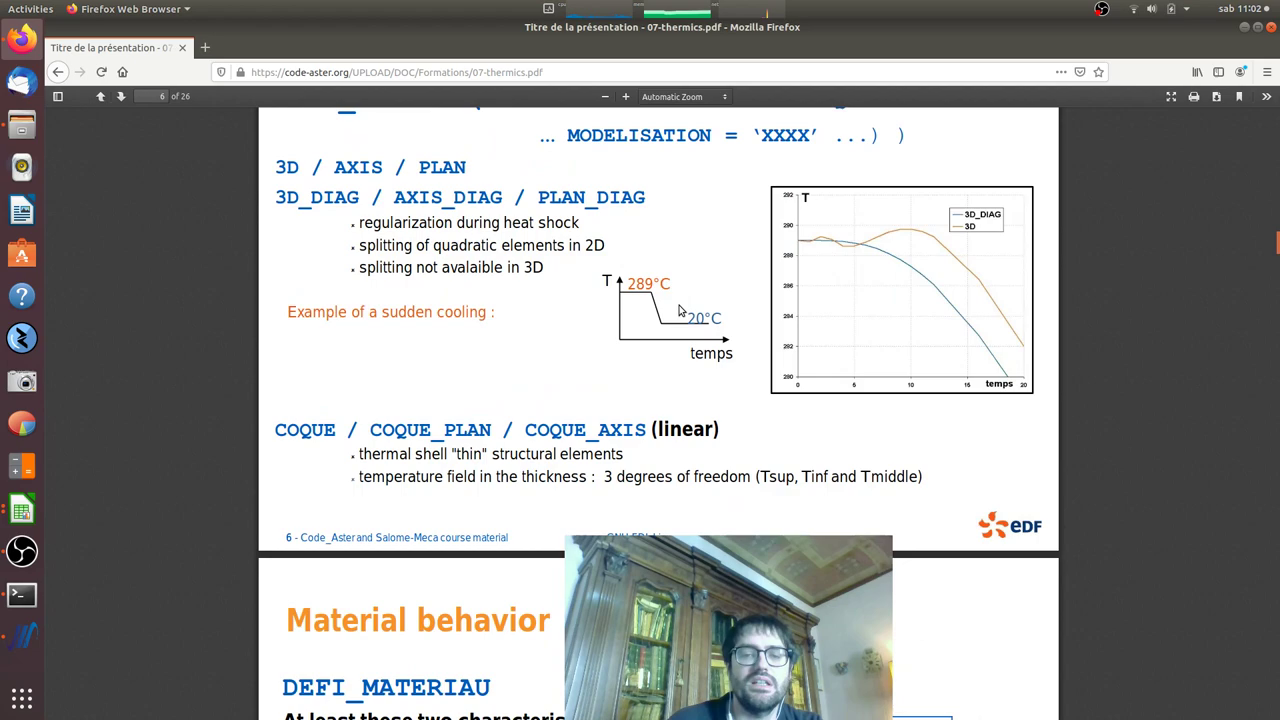
{"action": "scroll", "coordinate": [684, 311], "scroll_direction": "down", "scroll_amount": 4}
{"action": "scroll", "coordinate": [690, 300], "scroll_direction": "down", "scroll_amount": 4}
{"action": "scroll", "coordinate": [691, 300], "scroll_direction": "down", "scroll_amount": 4}
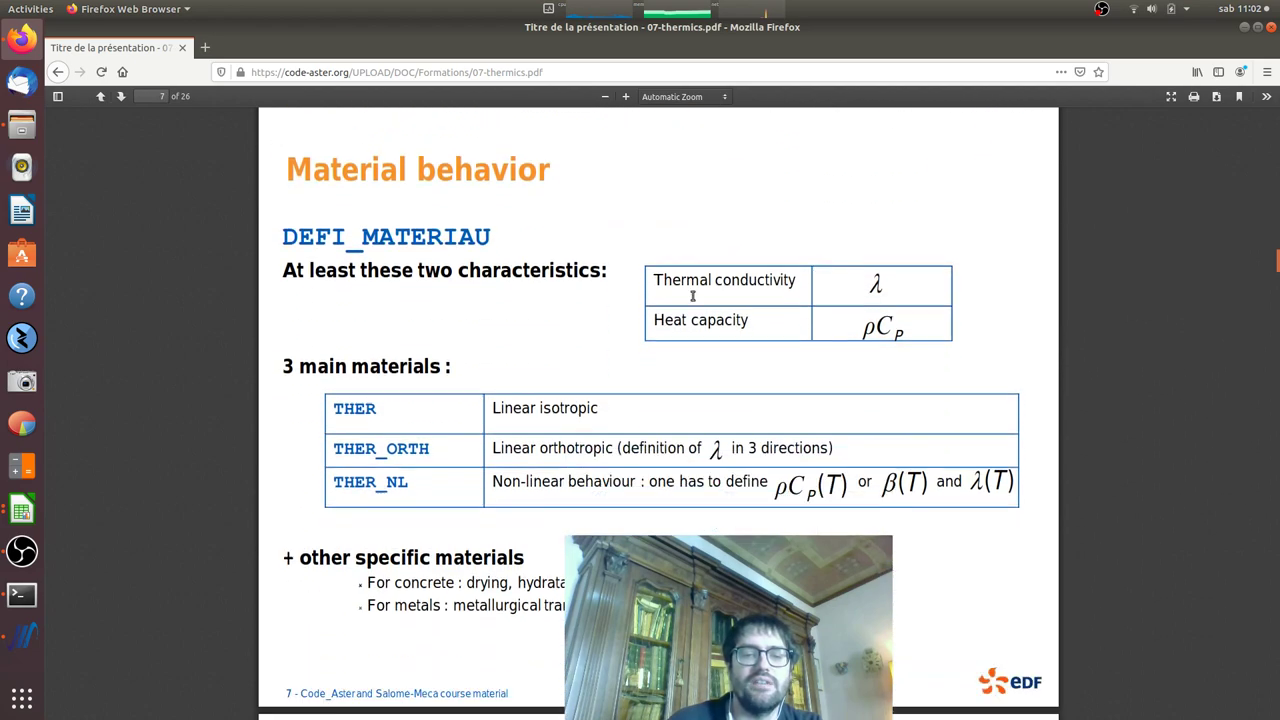
{"action": "scroll", "coordinate": [692, 302], "scroll_direction": "down", "scroll_amount": 1}
{"action": "scroll", "coordinate": [690, 315], "scroll_direction": "down", "scroll_amount": 1}
{"action": "scroll", "coordinate": [720, 350], "scroll_direction": "down", "scroll_amount": 7}
{"action": "scroll", "coordinate": [760, 340], "scroll_direction": "down", "scroll_amount": 5}
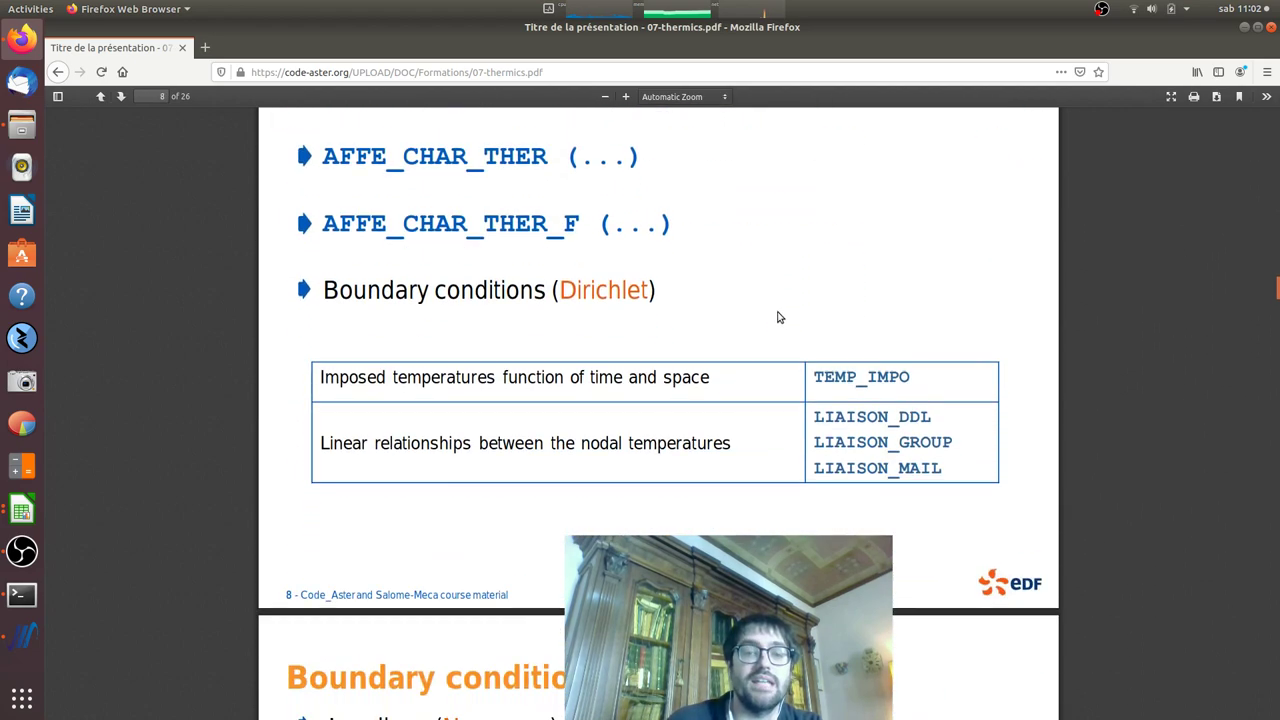
{"action": "scroll", "coordinate": [776, 314], "scroll_direction": "down", "scroll_amount": 5}
{"action": "scroll", "coordinate": [886, 310], "scroll_direction": "down", "scroll_amount": 5}
{"action": "scroll", "coordinate": [946, 246], "scroll_direction": "down", "scroll_amount": 4}
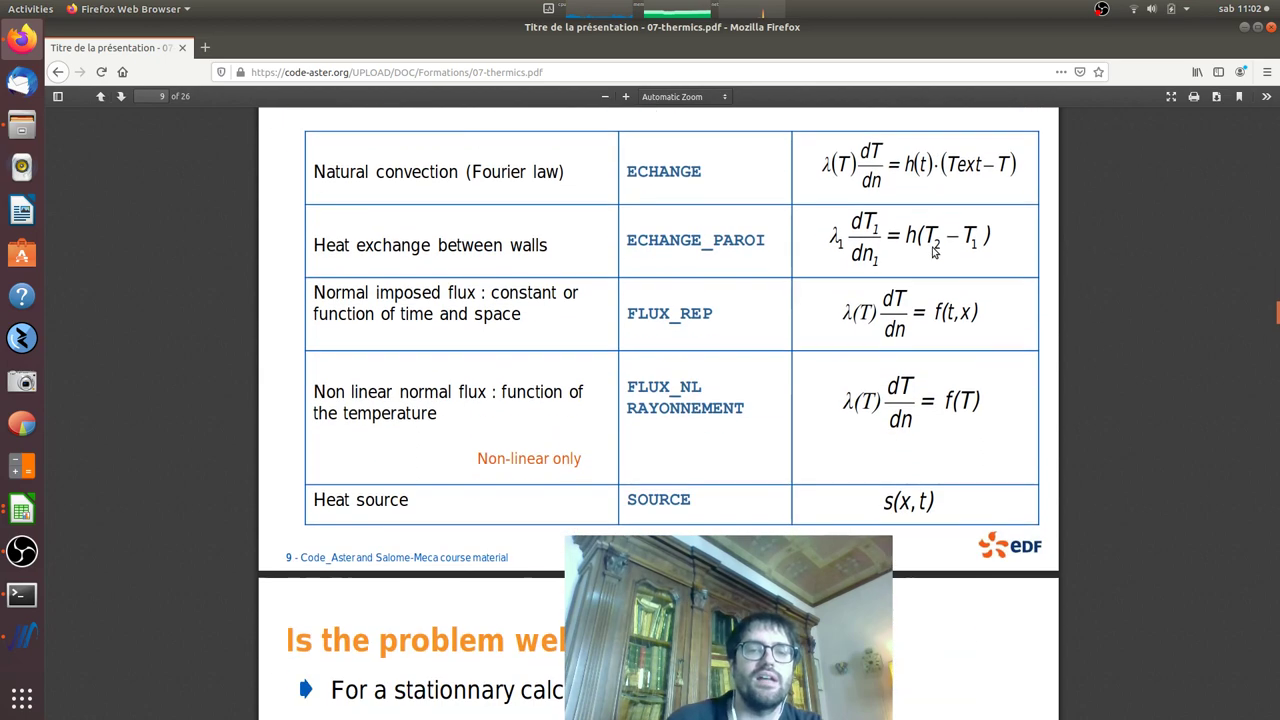
Step: Give mater isotropic heat conduction with thermal conductivity 6 and no volumetric heat
{"action": "left_click", "coordinate": [1243, 27]}
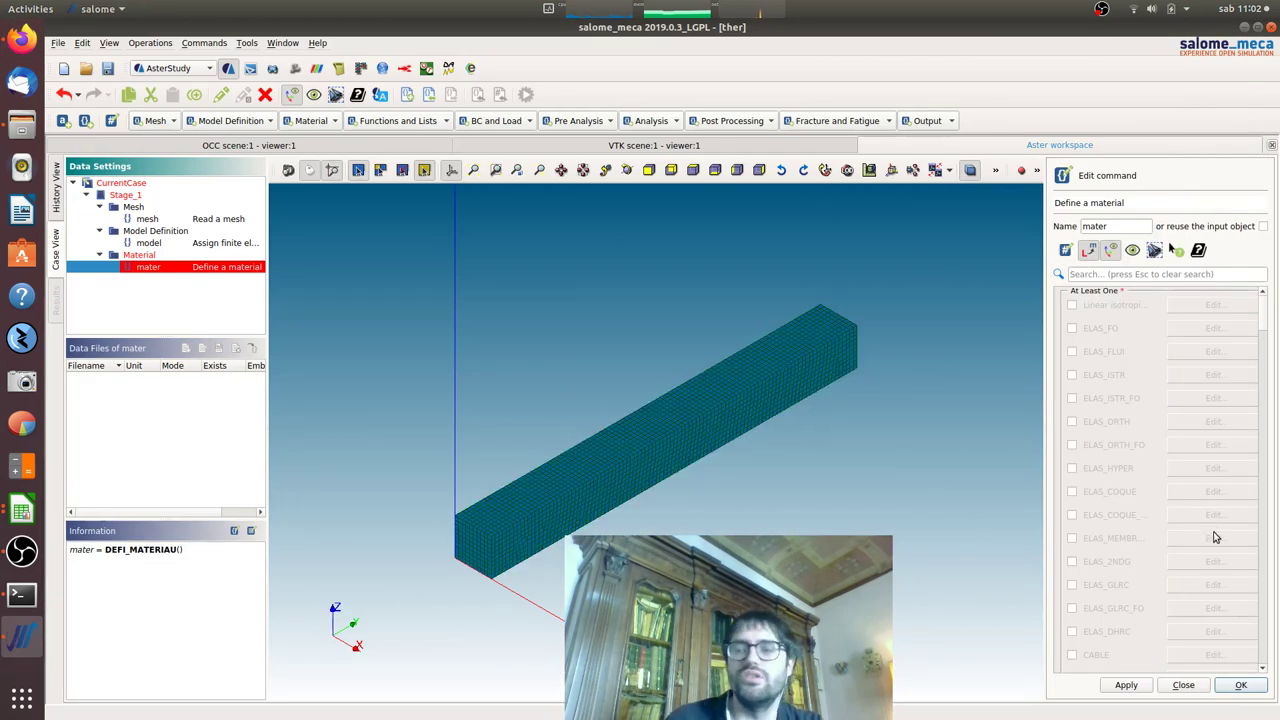
{"action": "mouse_move", "coordinate": [1262, 320]}
{"action": "left_mouse_down"}
{"action": "mouse_move", "coordinate": [1277, 435]}
{"action": "mouse_move", "coordinate": [1268, 536]}
{"action": "left_mouse_up"}
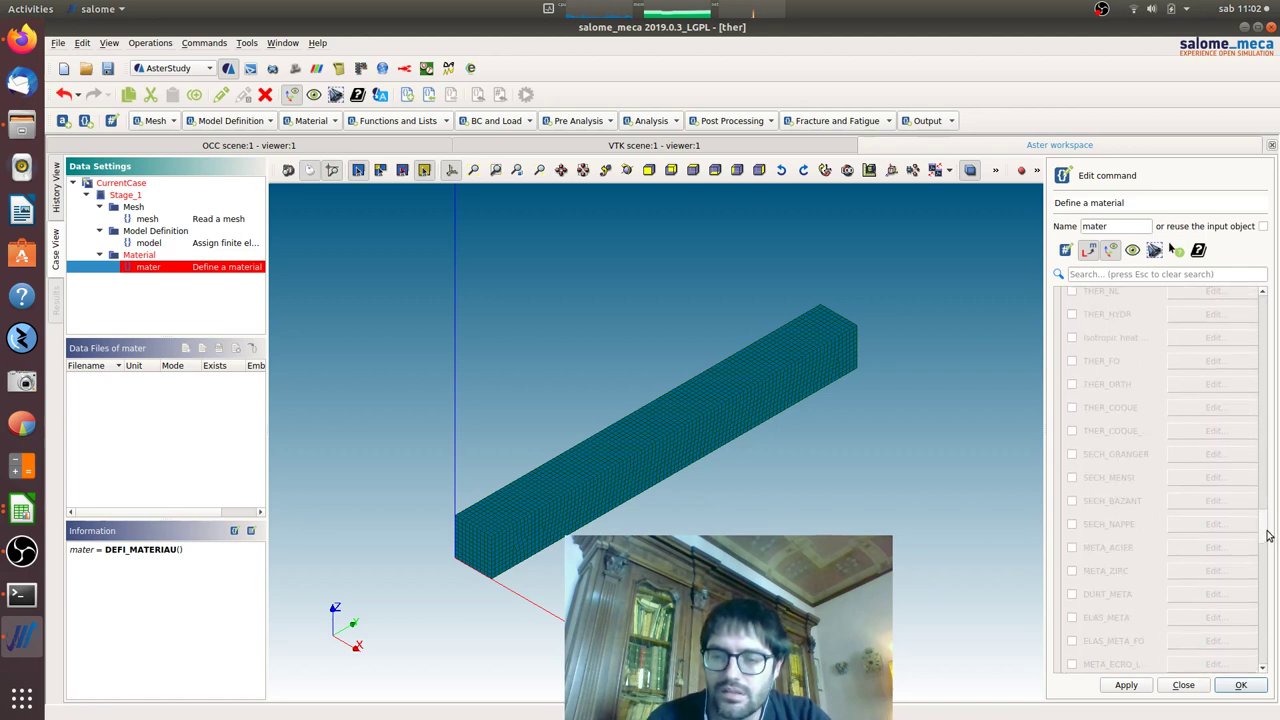
{"action": "left_click", "coordinate": [1073, 340]}
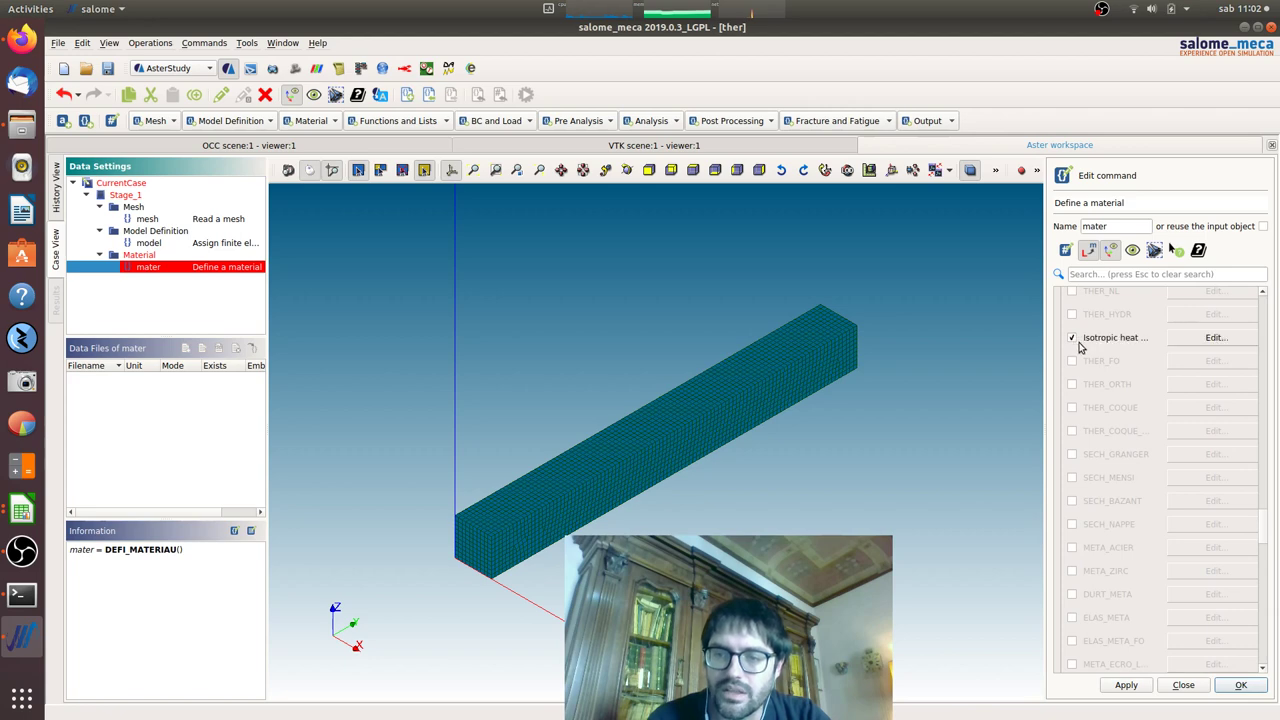
{"action": "left_click", "coordinate": [1213, 338]}
{"action": "left_click", "coordinate": [1190, 304]}
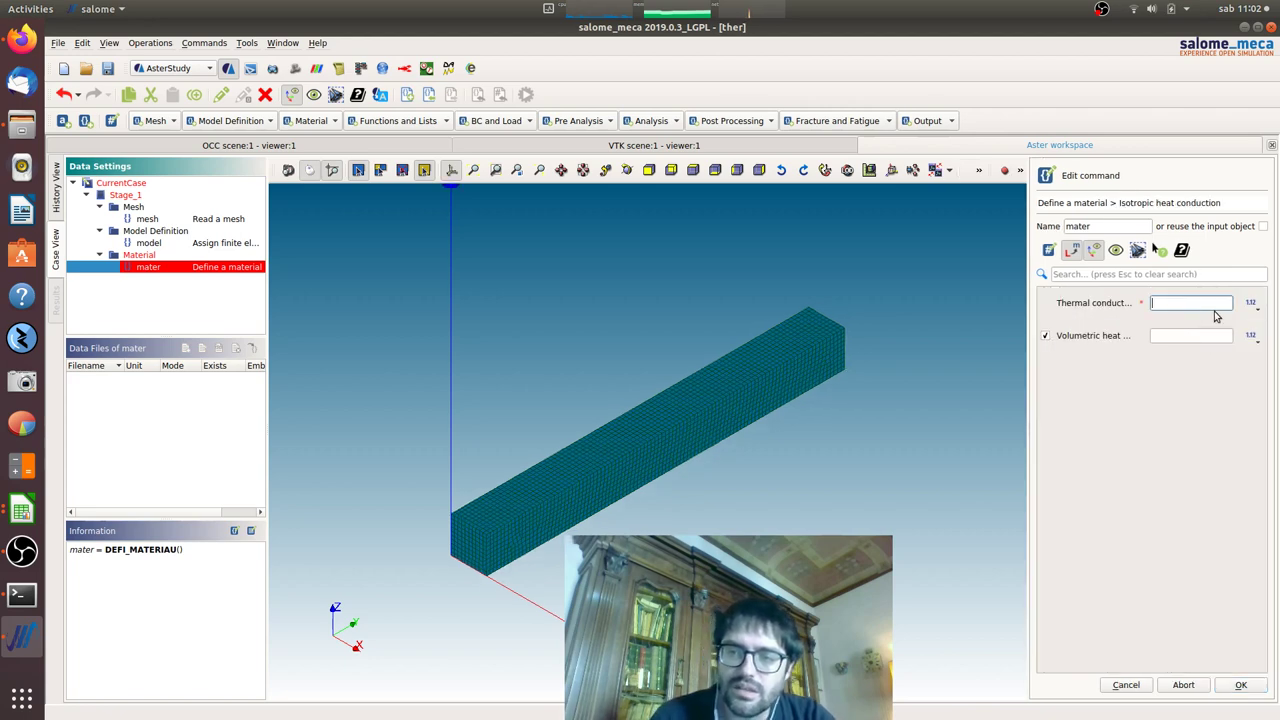
{"action": "type", "text": "6"}
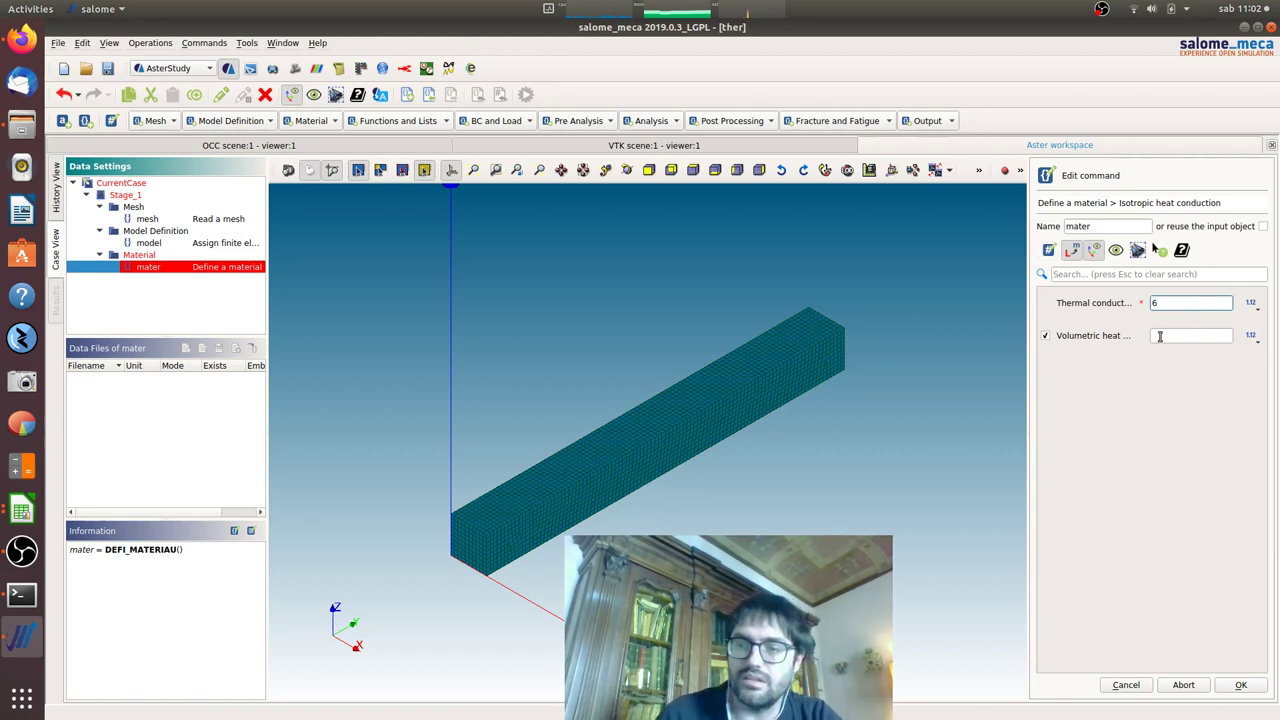
{"action": "left_click", "coordinate": [1044, 337]}
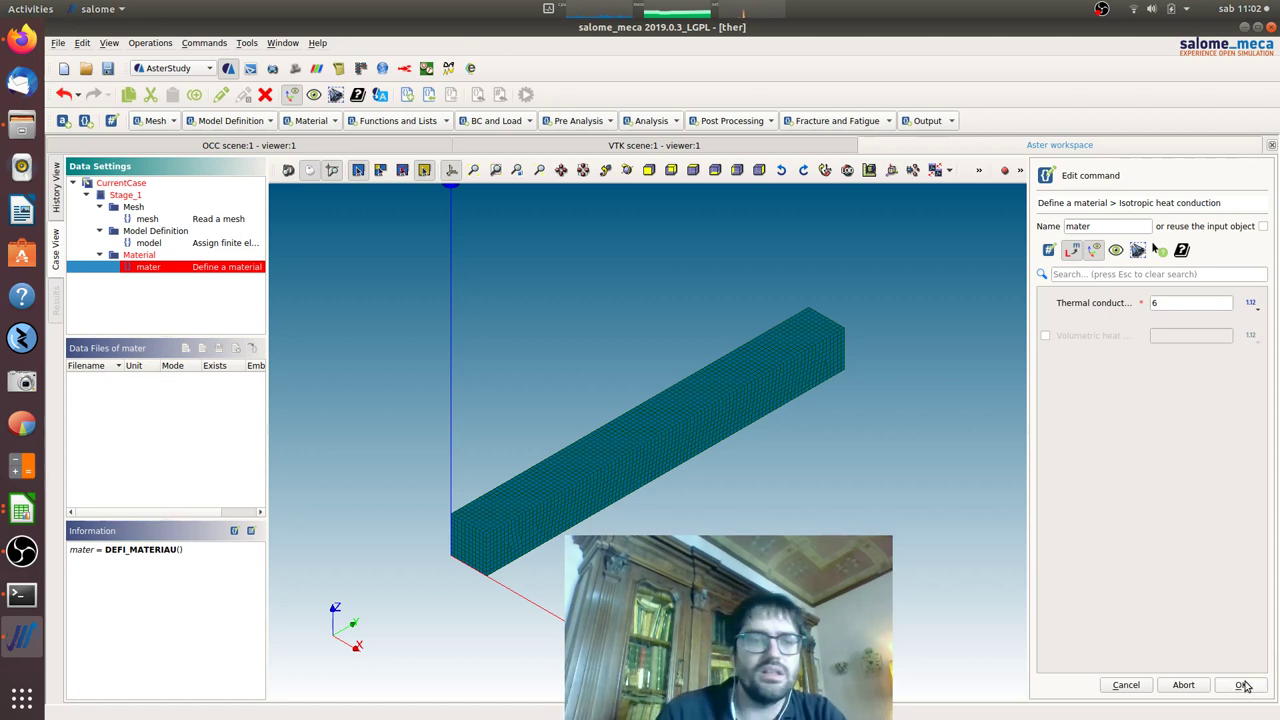
{"action": "left_click", "coordinate": [1243, 685]}
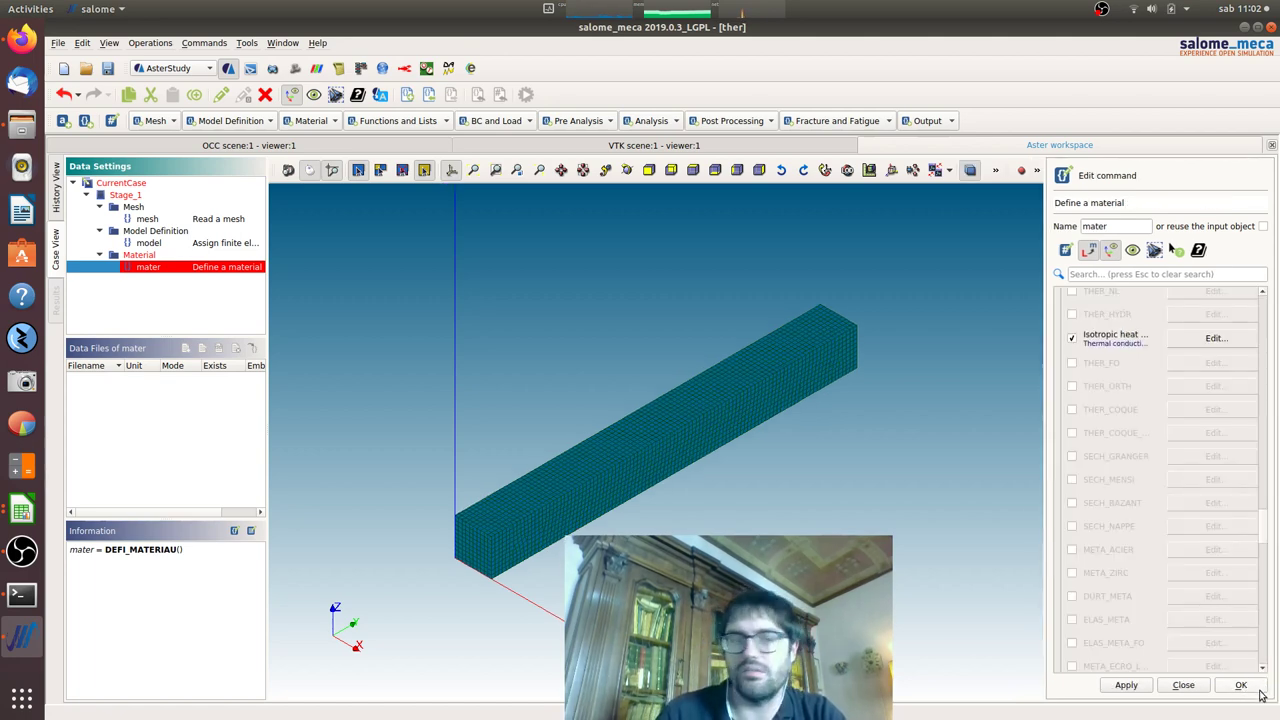
Step: Create the fieldmat material field, assigning mater everywhere on the model
{"action": "left_click", "coordinate": [1241, 685]}
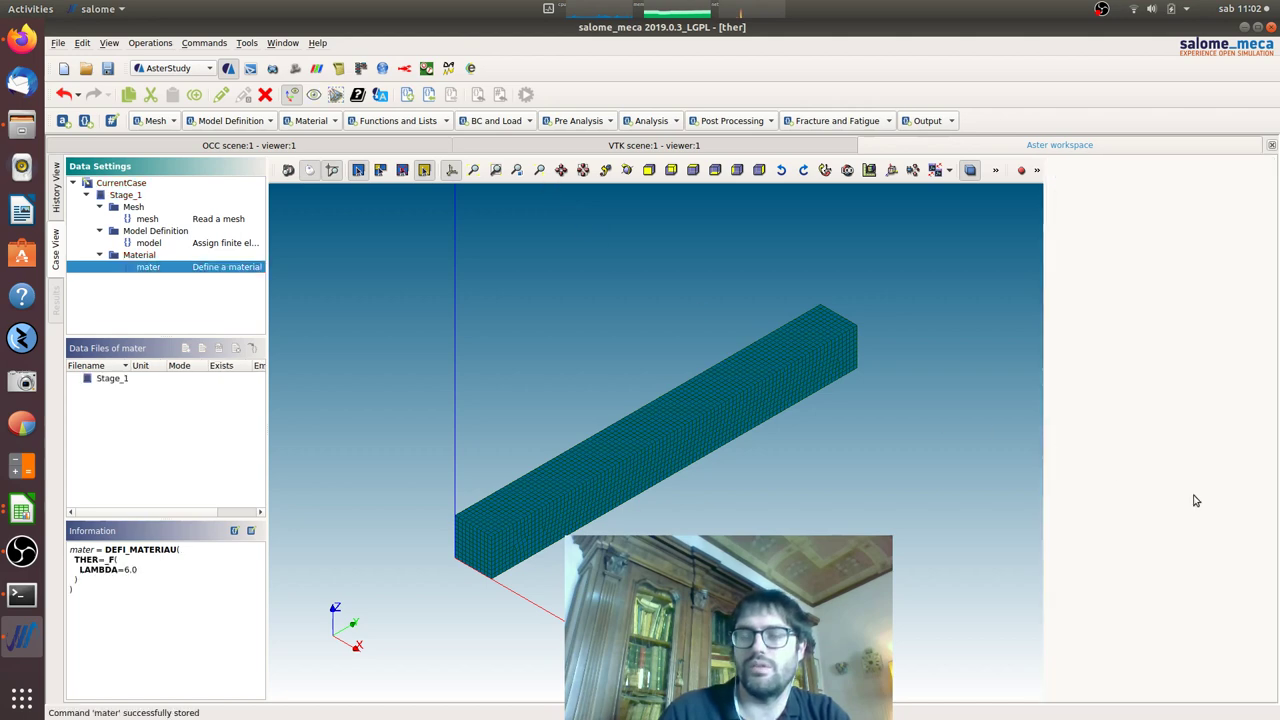
{"action": "left_click", "coordinate": [333, 121]}
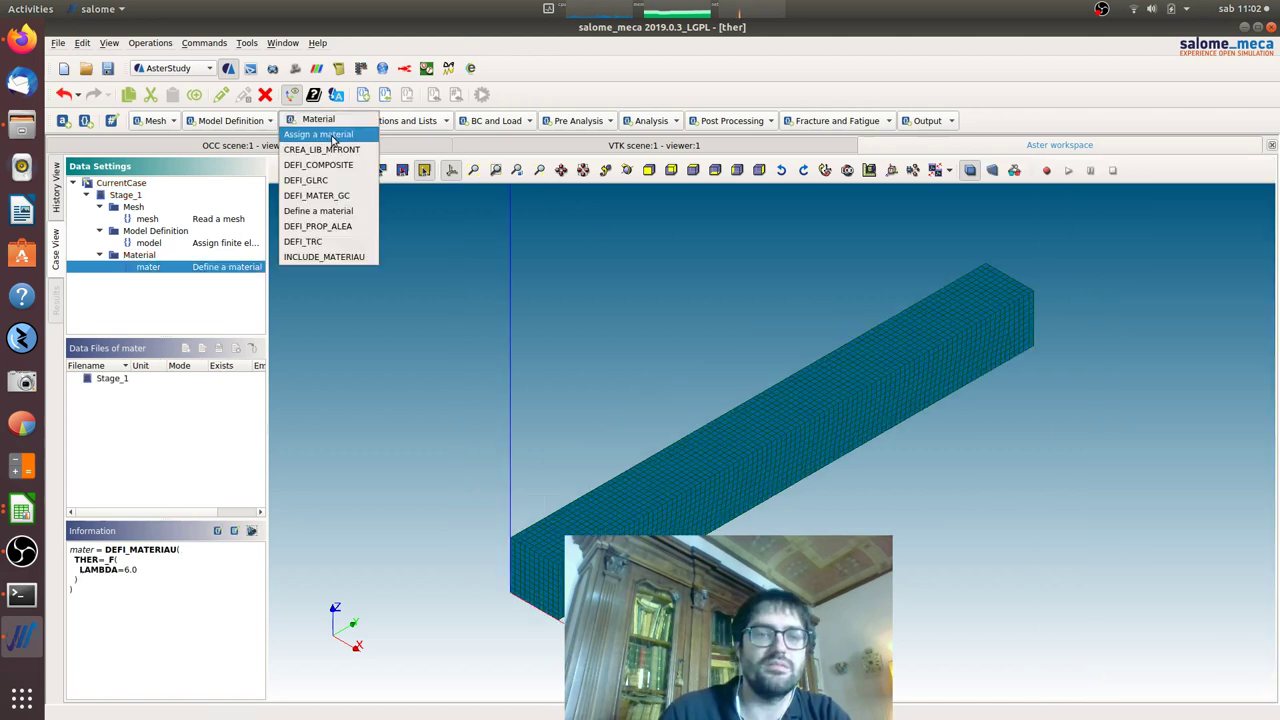
{"action": "left_click", "coordinate": [351, 136]}
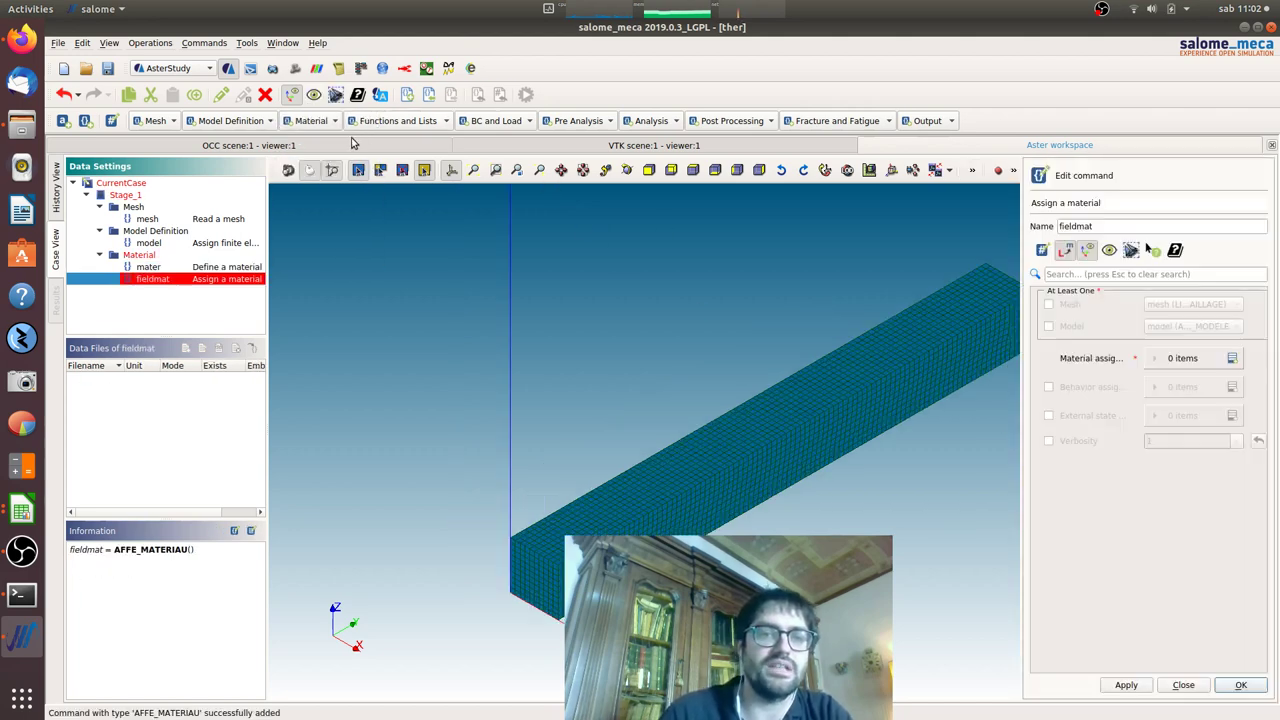
{"action": "left_click", "coordinate": [1049, 327]}
{"action": "left_click", "coordinate": [1231, 360]}
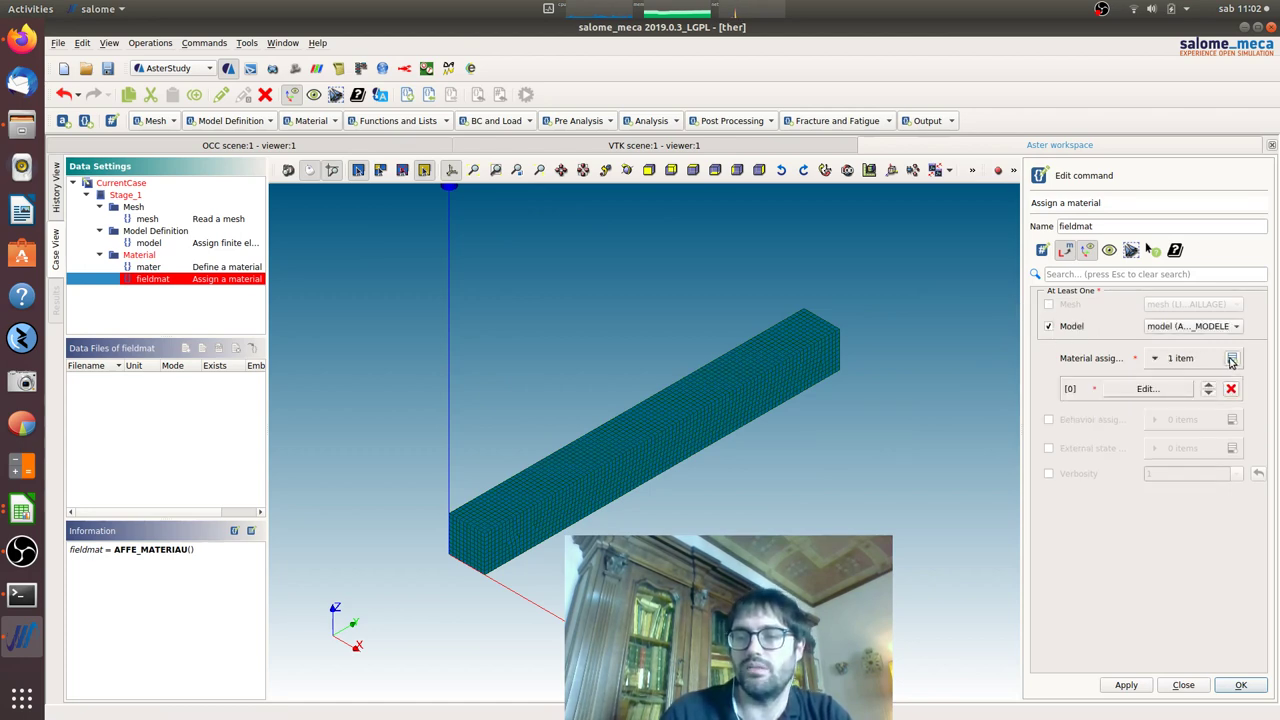
{"action": "left_click", "coordinate": [1180, 388]}
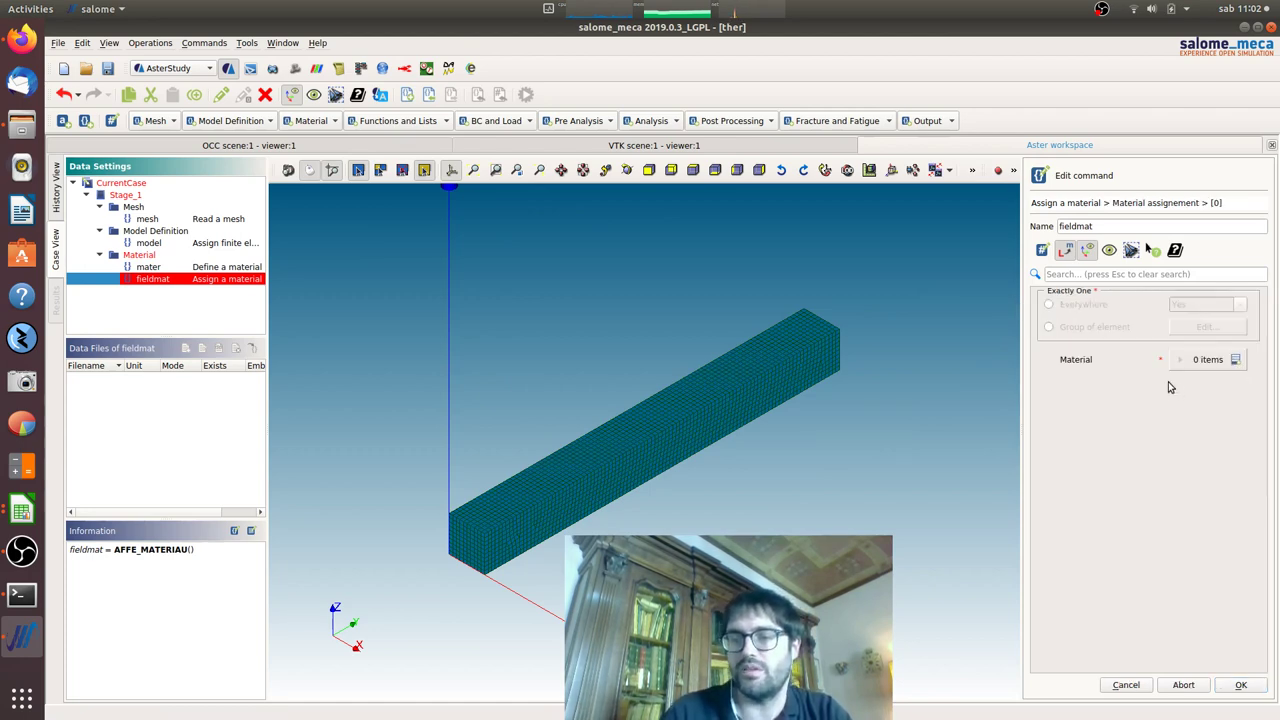
{"action": "left_click", "coordinate": [1050, 305]}
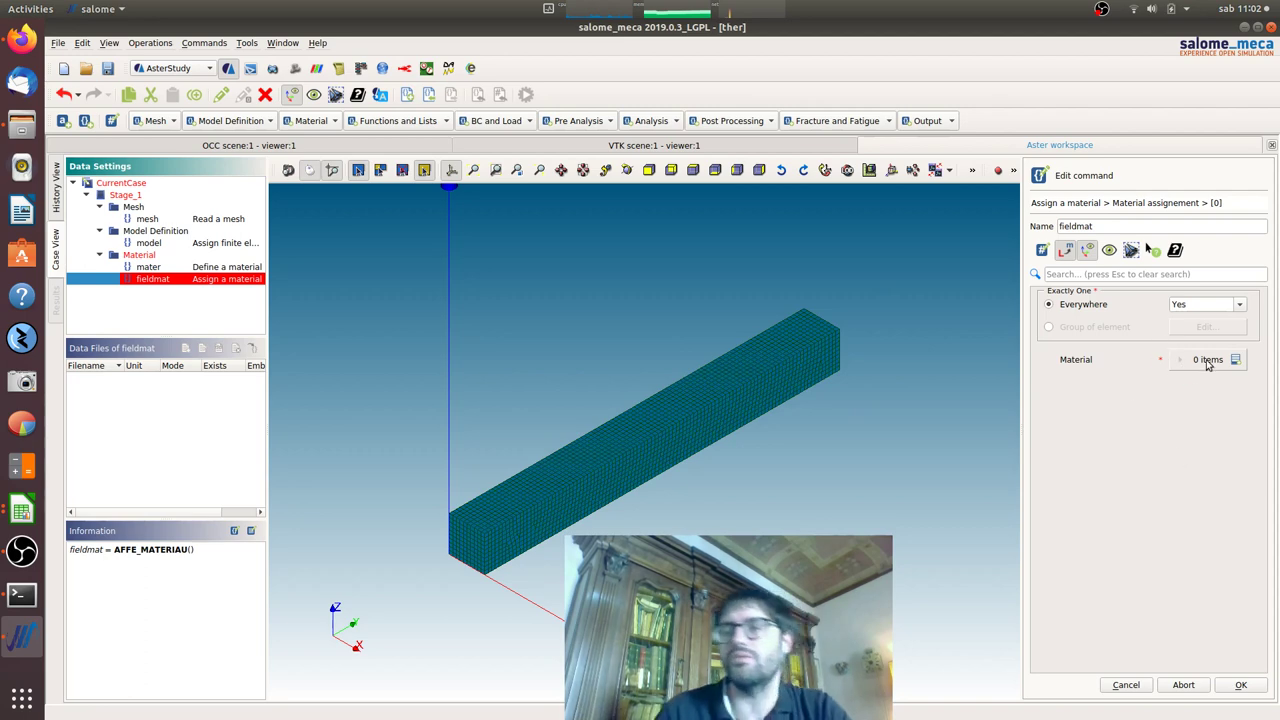
{"action": "left_click", "coordinate": [1236, 359]}
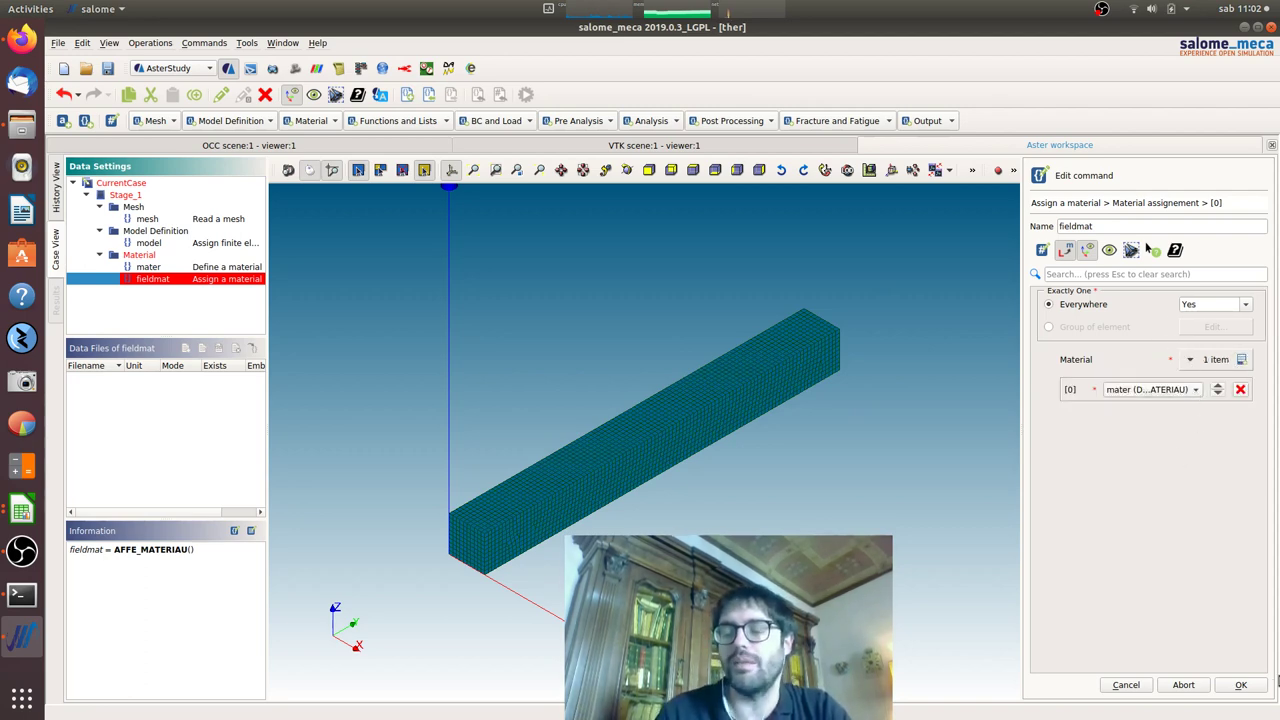
{"action": "left_click", "coordinate": [1241, 685]}
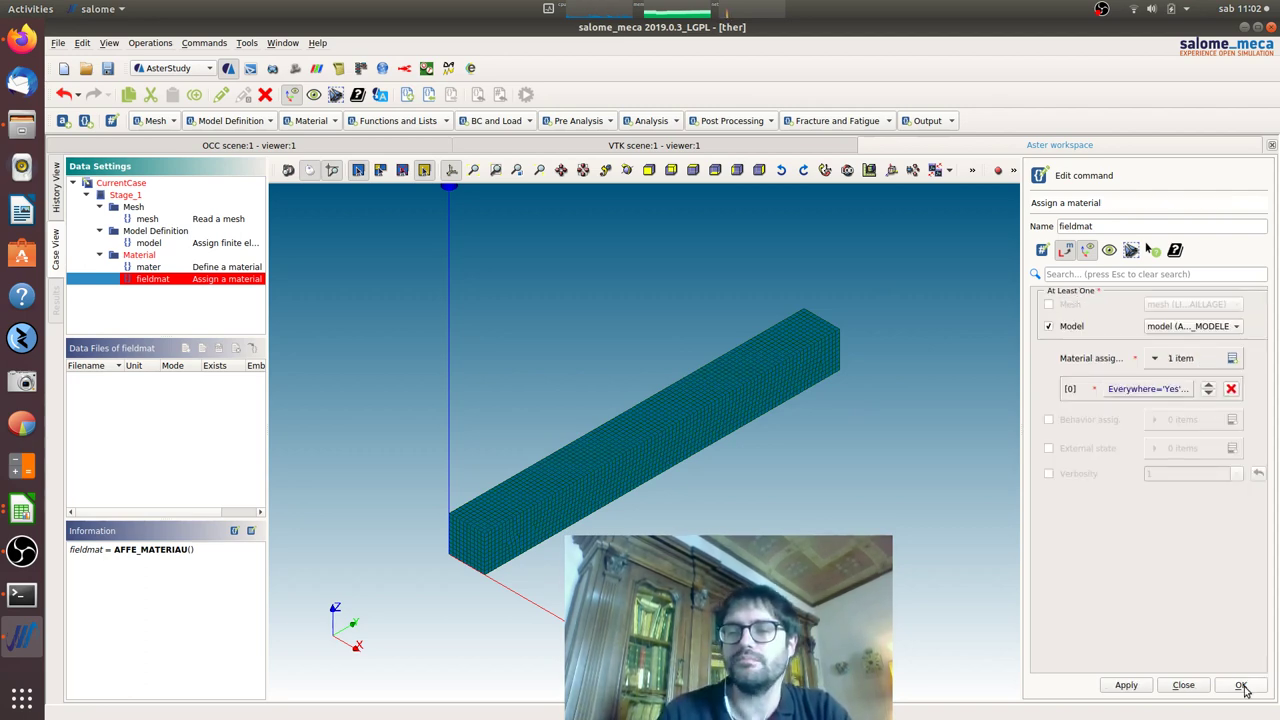
Step: Save fieldmat, add an empty thermal load named load, and go back to Firefox
{"action": "left_click", "coordinate": [1241, 686]}
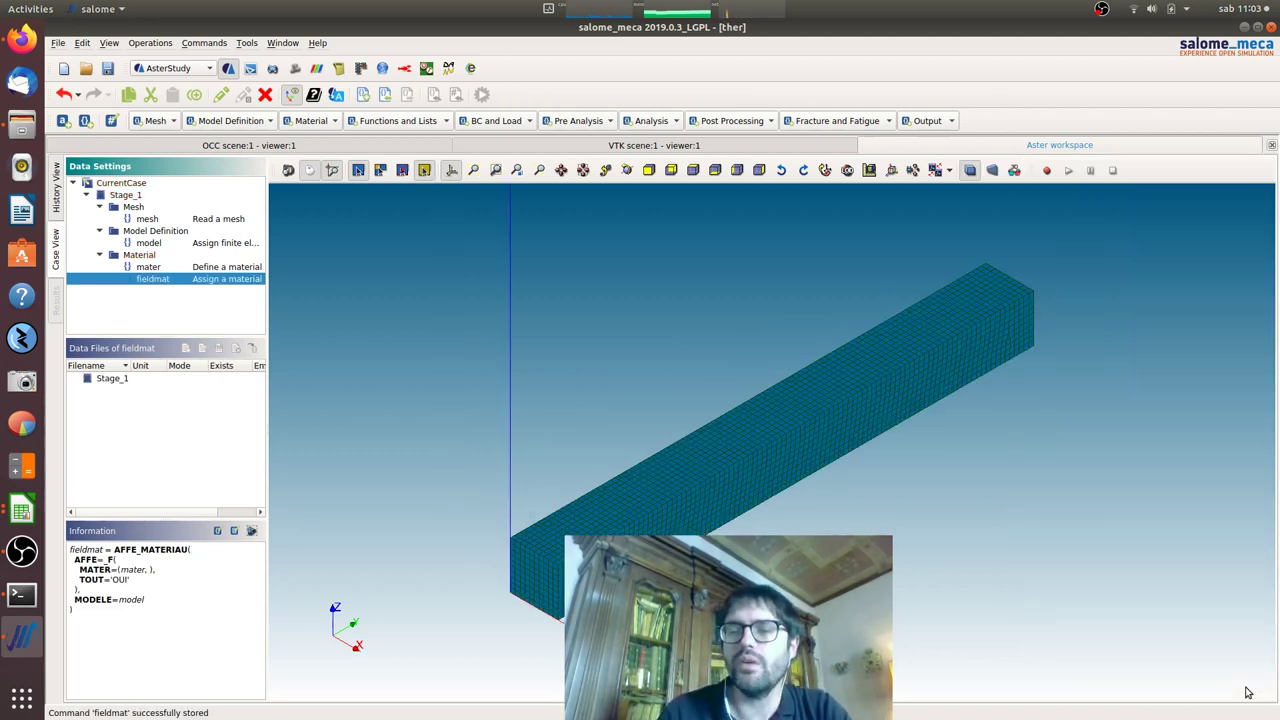
{"action": "left_click", "coordinate": [527, 120]}
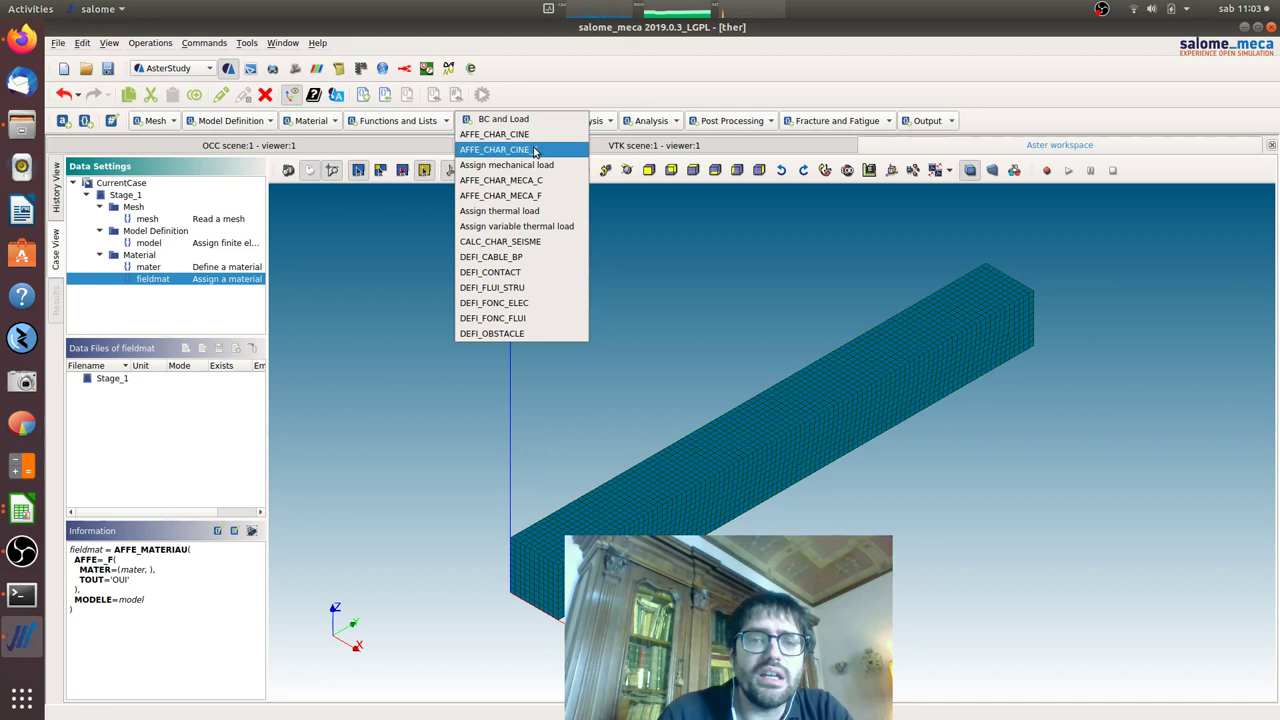
{"action": "left_click", "coordinate": [500, 211]}
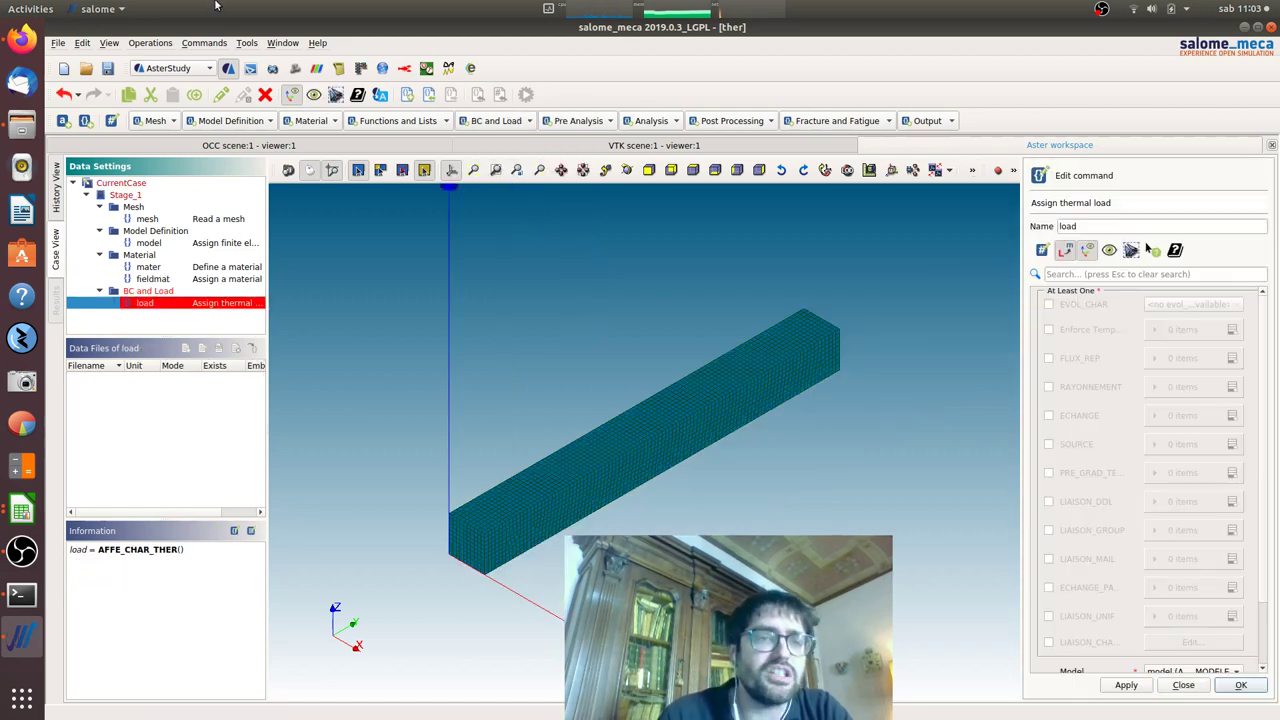
{"action": "left_click", "coordinate": [22, 38]}
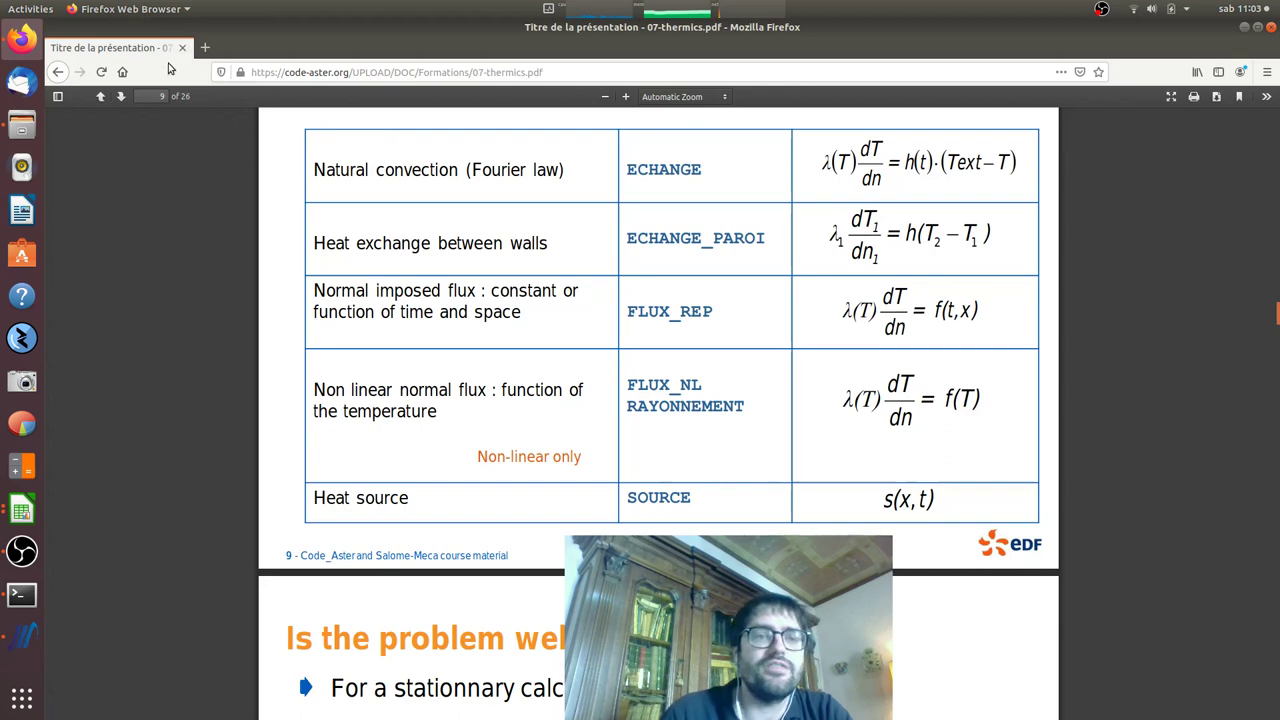
Step: Open the version 14 AFFE_CHAR_THER operator manual from the code-aster documentation
{"action": "left_click", "coordinate": [58, 72]}
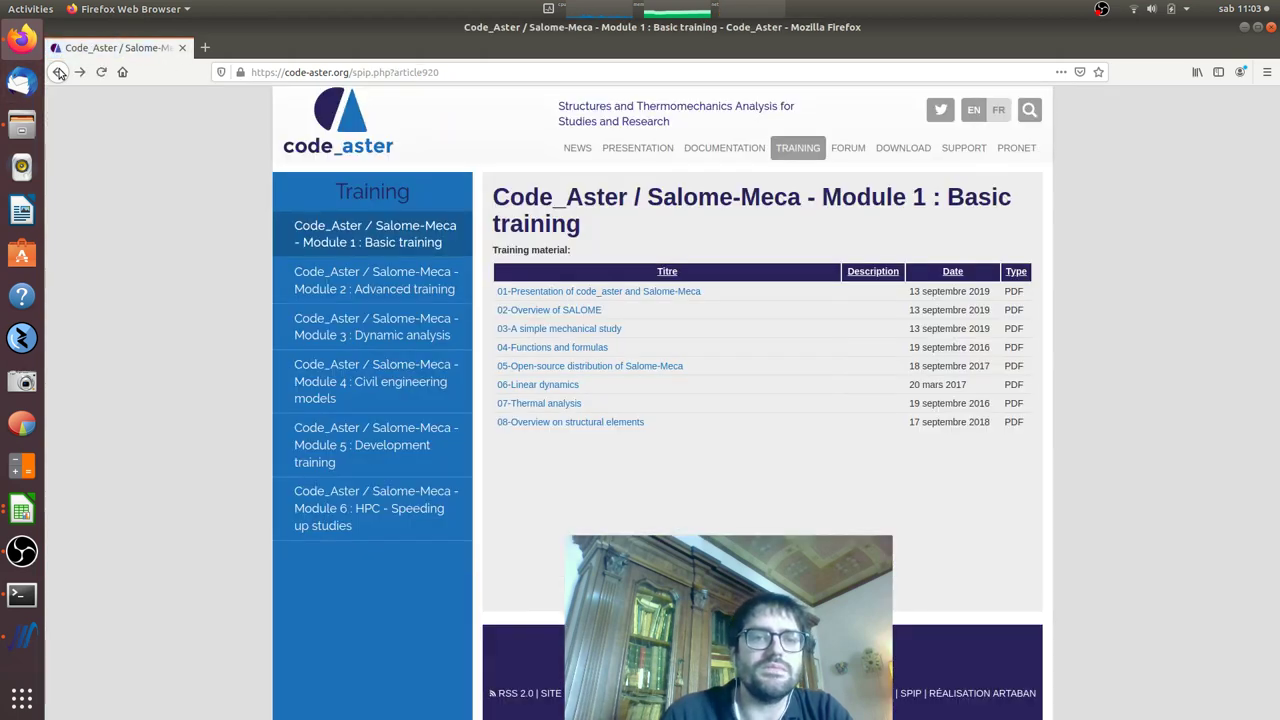
{"action": "left_click", "coordinate": [58, 72]}
{"action": "left_click", "coordinate": [732, 148]}
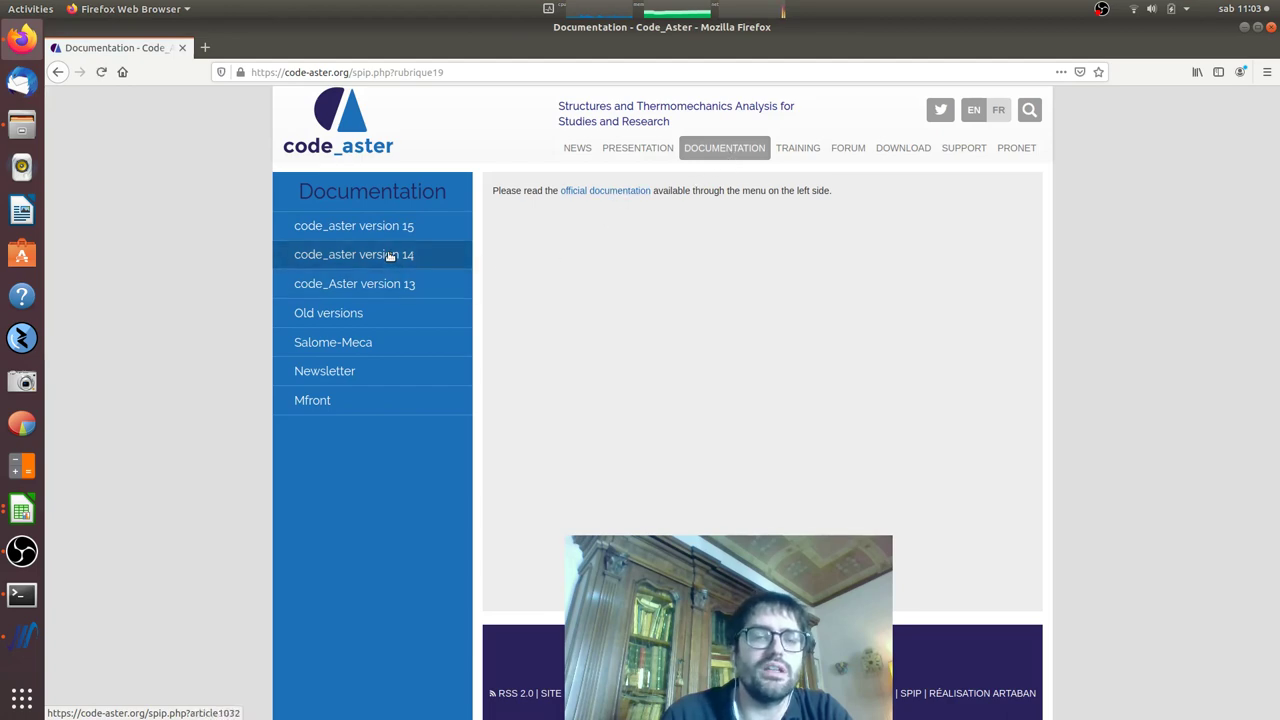
{"action": "left_click", "coordinate": [390, 256]}
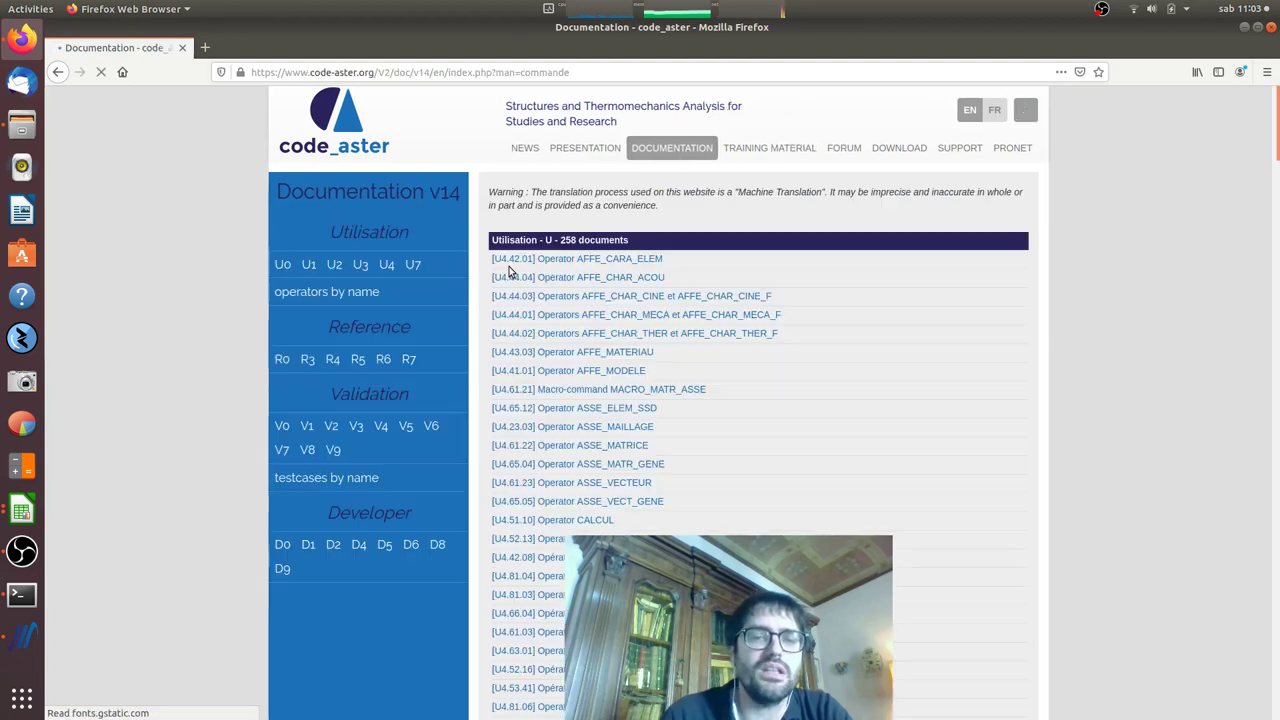
{"action": "left_click", "coordinate": [663, 335]}
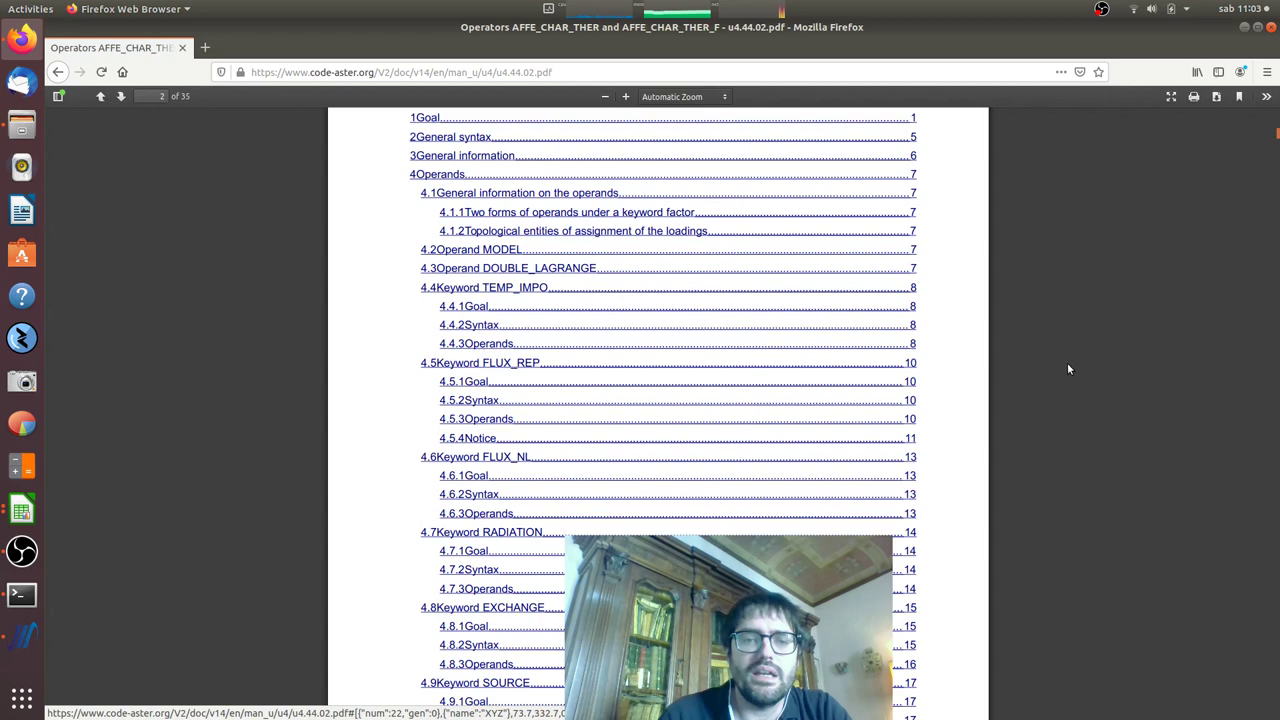
Step: Scroll the manual from the Goal section down to its loading-keyword contents
{"action": "left_click_drag", "start_coordinate": [1277, 137], "coordinate": [1277, 96]}
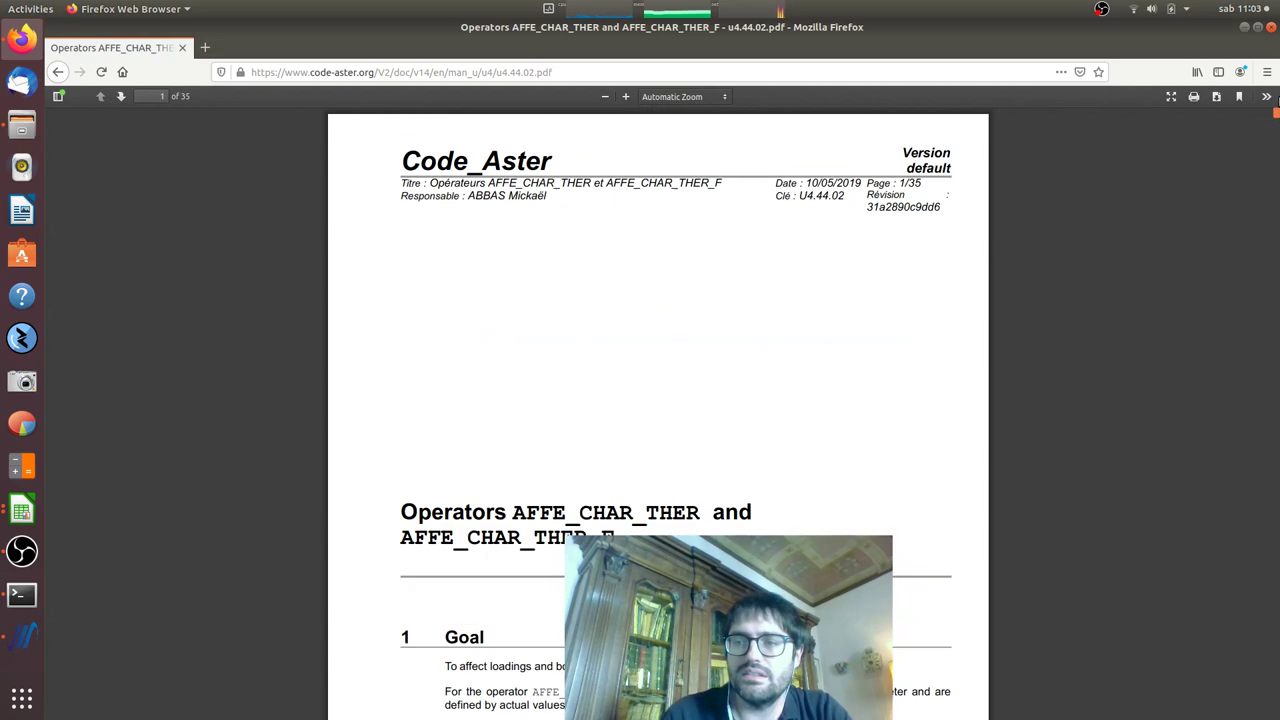
{"action": "scroll", "coordinate": [511, 505], "scroll_direction": "down", "scroll_amount": 4}
{"action": "scroll", "coordinate": [520, 490], "scroll_direction": "down", "scroll_amount": 5}
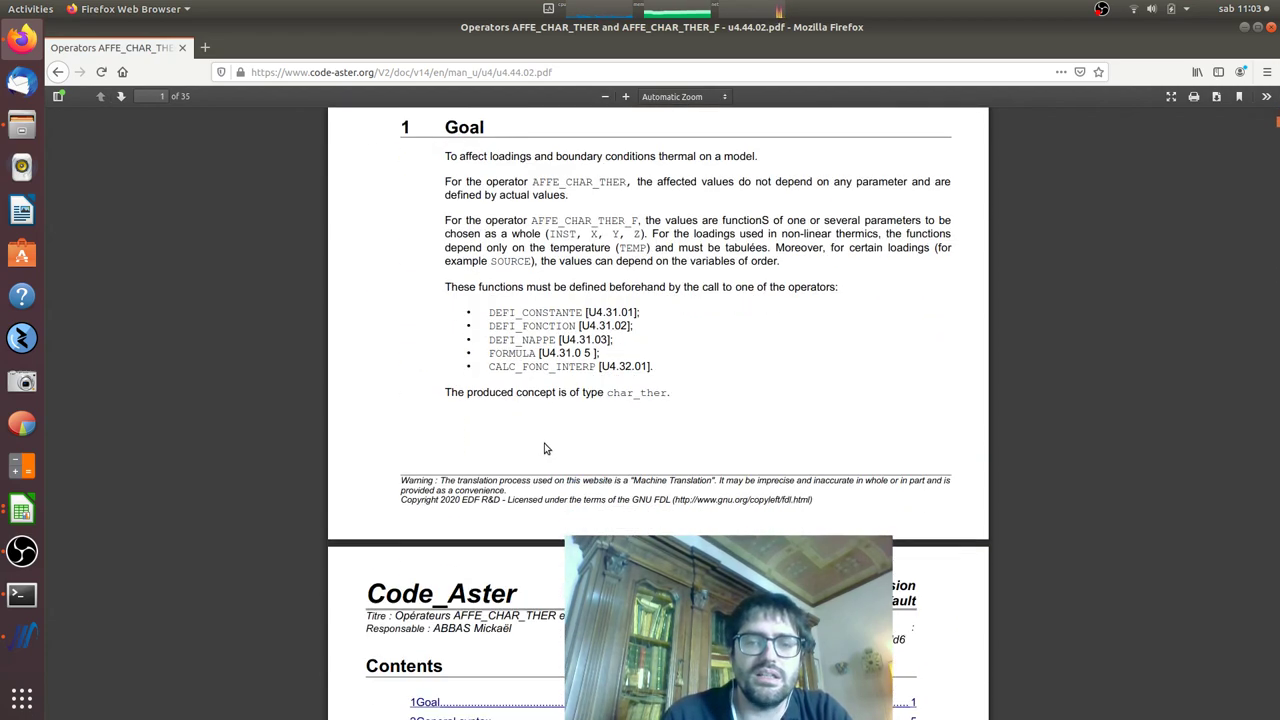
{"action": "scroll", "coordinate": [530, 478], "scroll_direction": "up", "scroll_amount": 4}
{"action": "scroll", "coordinate": [537, 468], "scroll_direction": "down", "scroll_amount": 5}
{"action": "scroll", "coordinate": [537, 468], "scroll_direction": "down", "scroll_amount": 5}
{"action": "scroll", "coordinate": [534, 300], "scroll_direction": "down", "scroll_amount": 4}
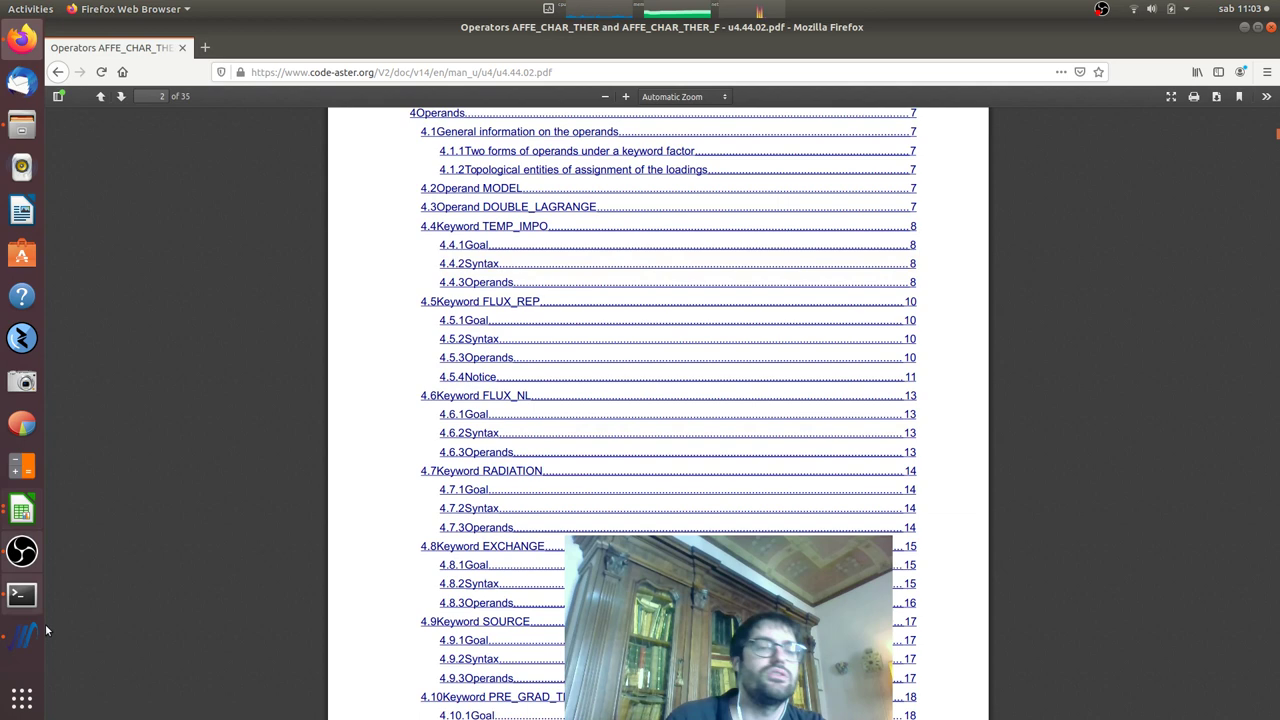
Step: Enable TEMP_IMPO and impose a temperature of 10 on the up_face group
{"action": "left_click", "coordinate": [17, 640]}
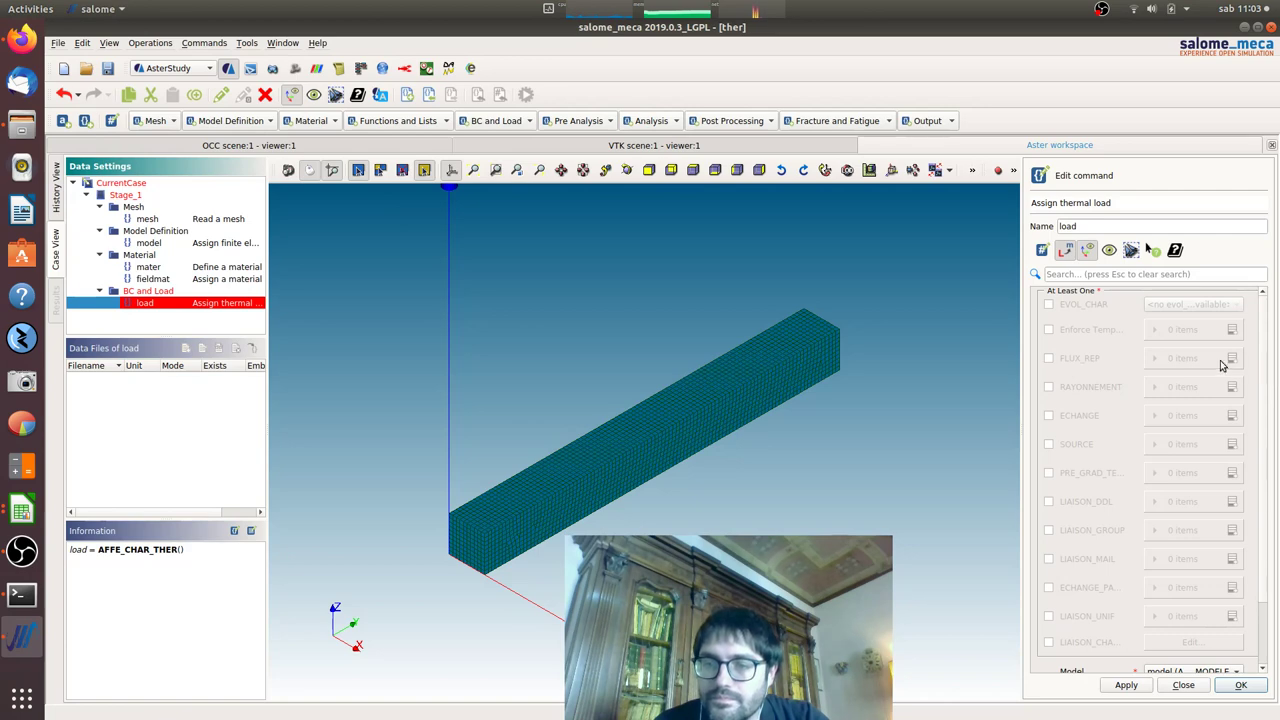
{"action": "left_click", "coordinate": [1048, 330]}
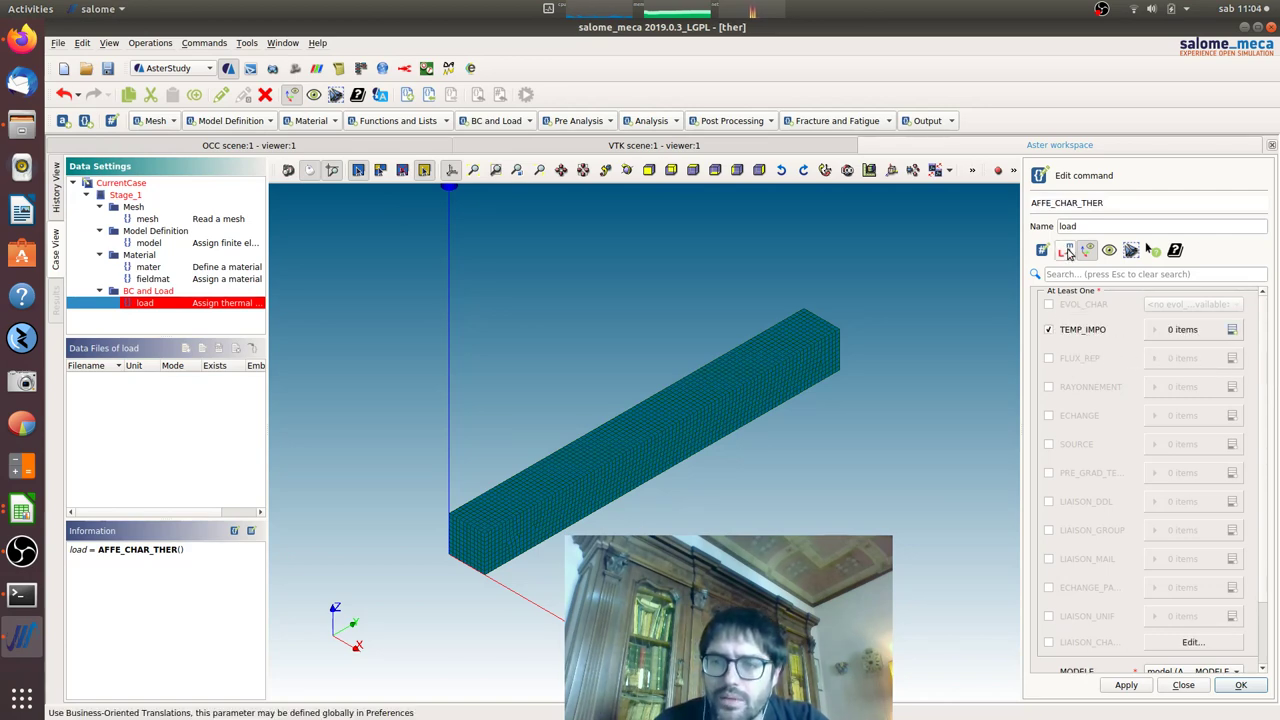
{"action": "left_click", "coordinate": [1065, 250]}
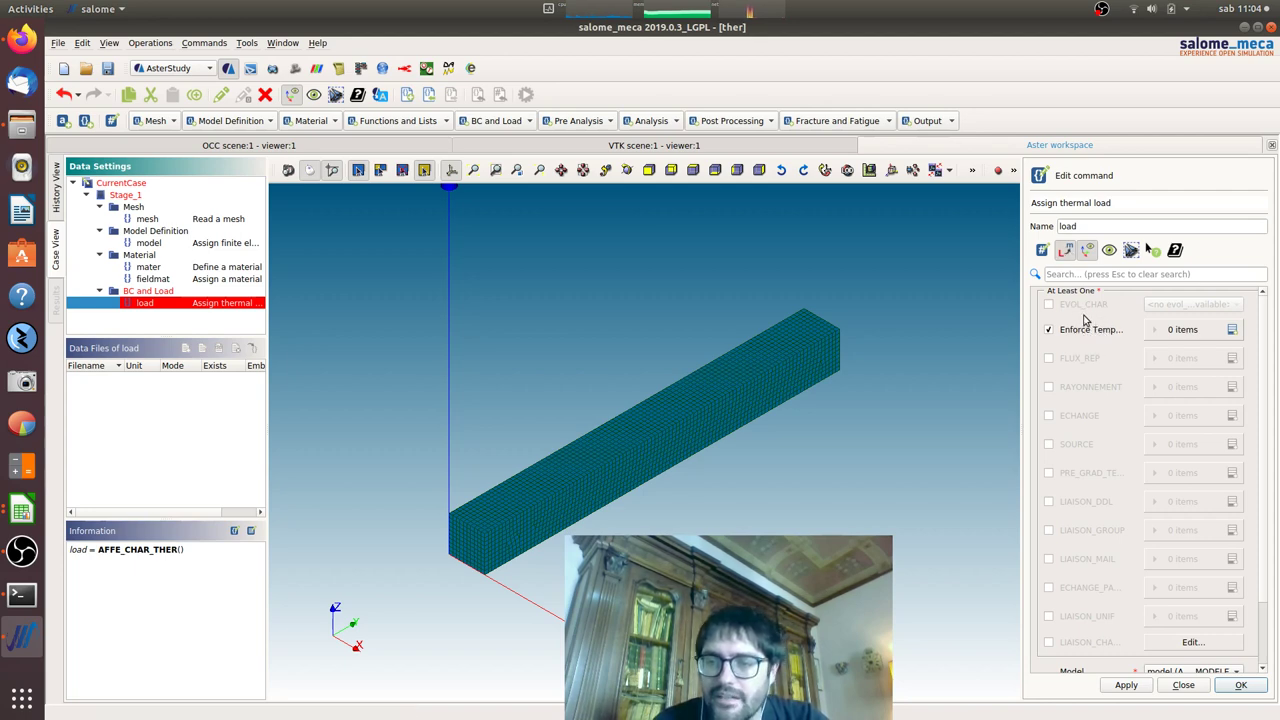
{"action": "left_click", "coordinate": [1066, 250]}
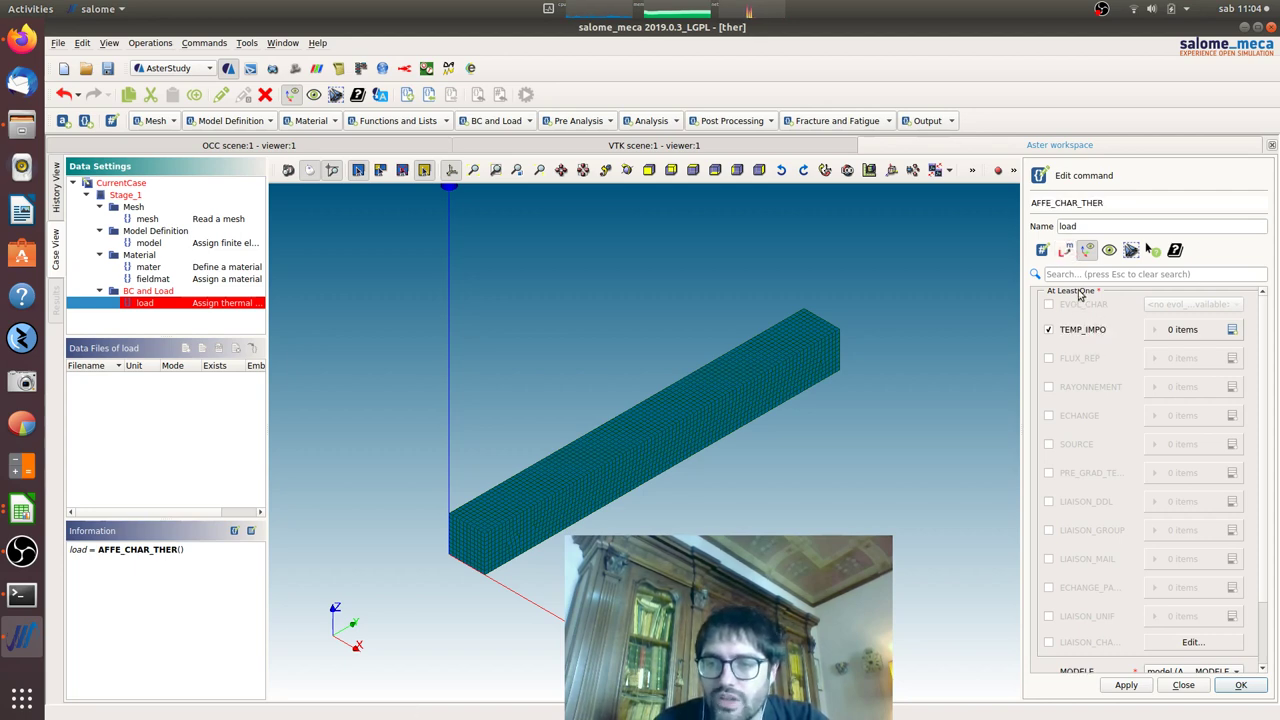
{"action": "left_click", "coordinate": [1233, 330]}
{"action": "left_click", "coordinate": [1148, 360]}
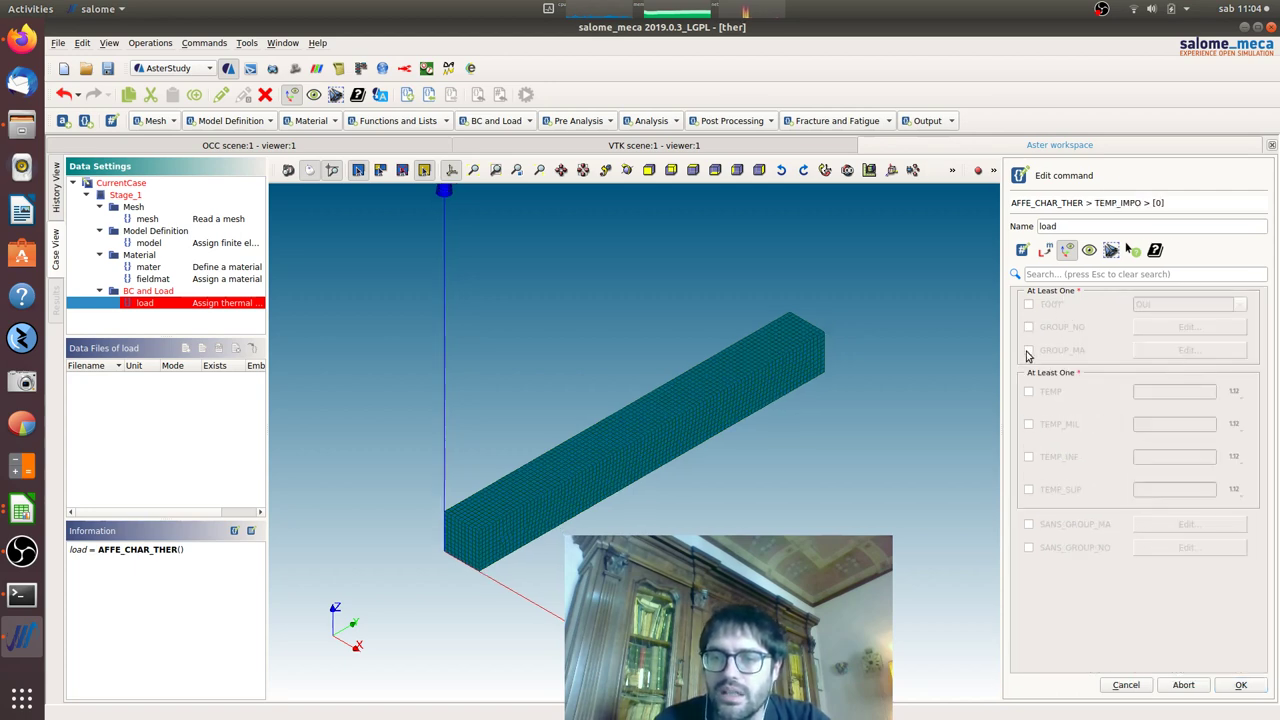
{"action": "left_click", "coordinate": [1150, 351]}
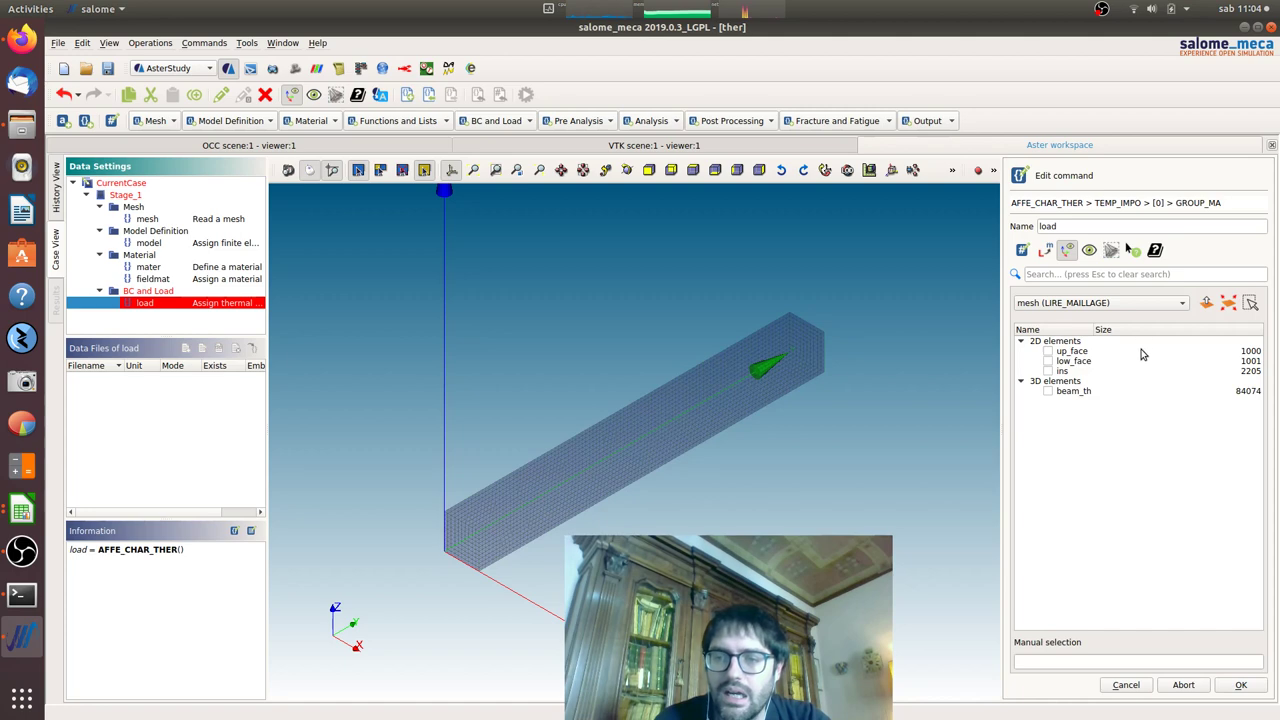
{"action": "left_click", "coordinate": [1048, 352]}
{"action": "left_click", "coordinate": [1248, 685]}
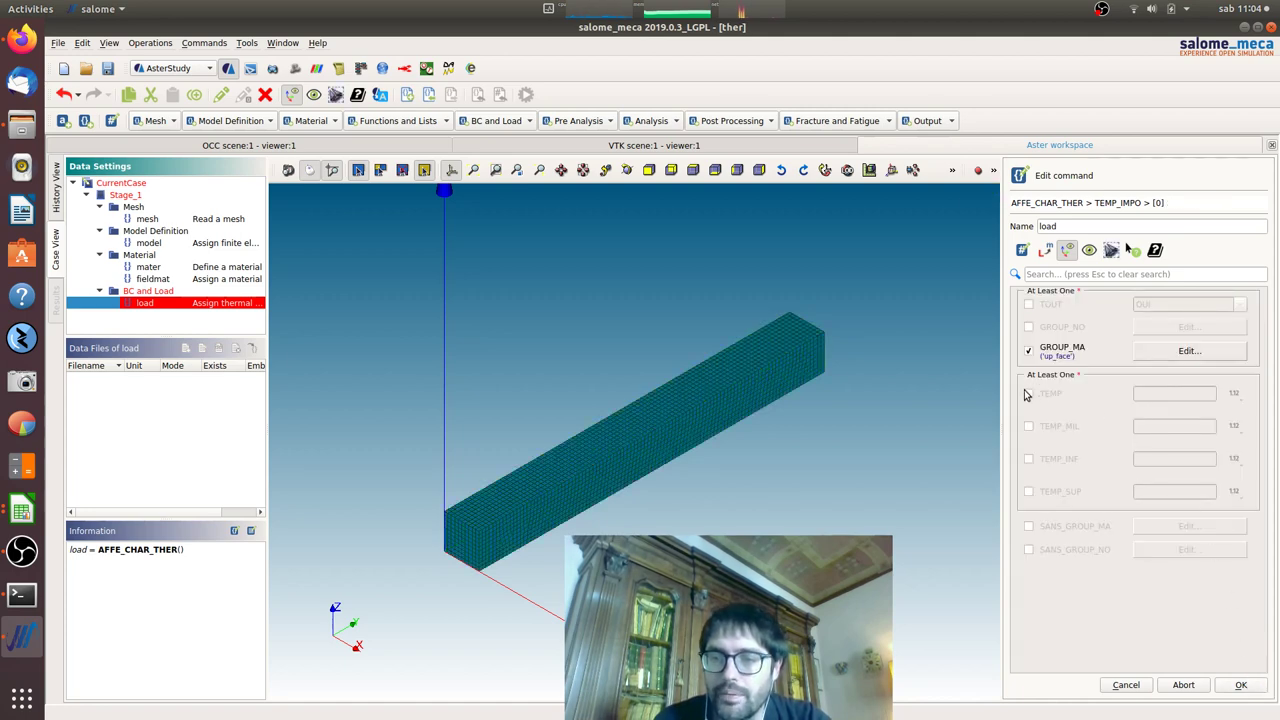
{"action": "left_click", "coordinate": [1028, 393]}
{"action": "left_click", "coordinate": [1138, 395]}
{"action": "type", "text": "10"}
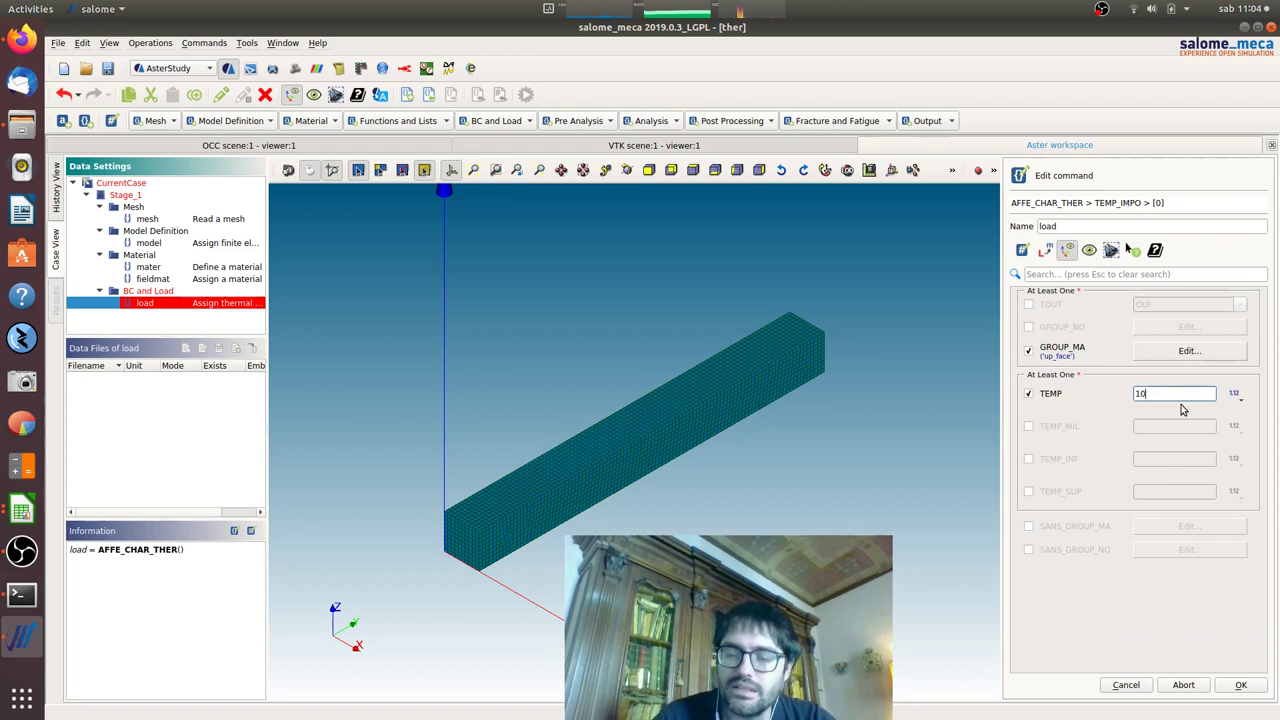
{"action": "left_click", "coordinate": [1241, 686]}
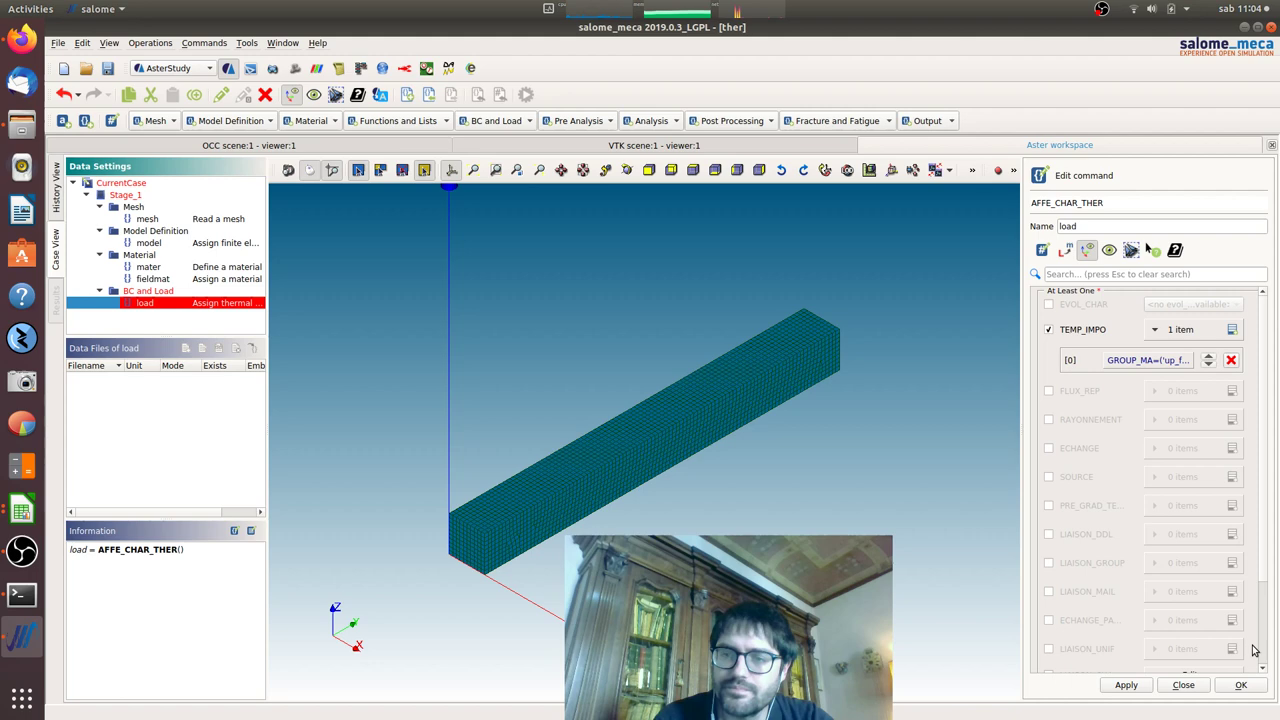
Step: Add a second imposed temperature of 20 on the low_face group
{"action": "left_click", "coordinate": [1232, 329]}
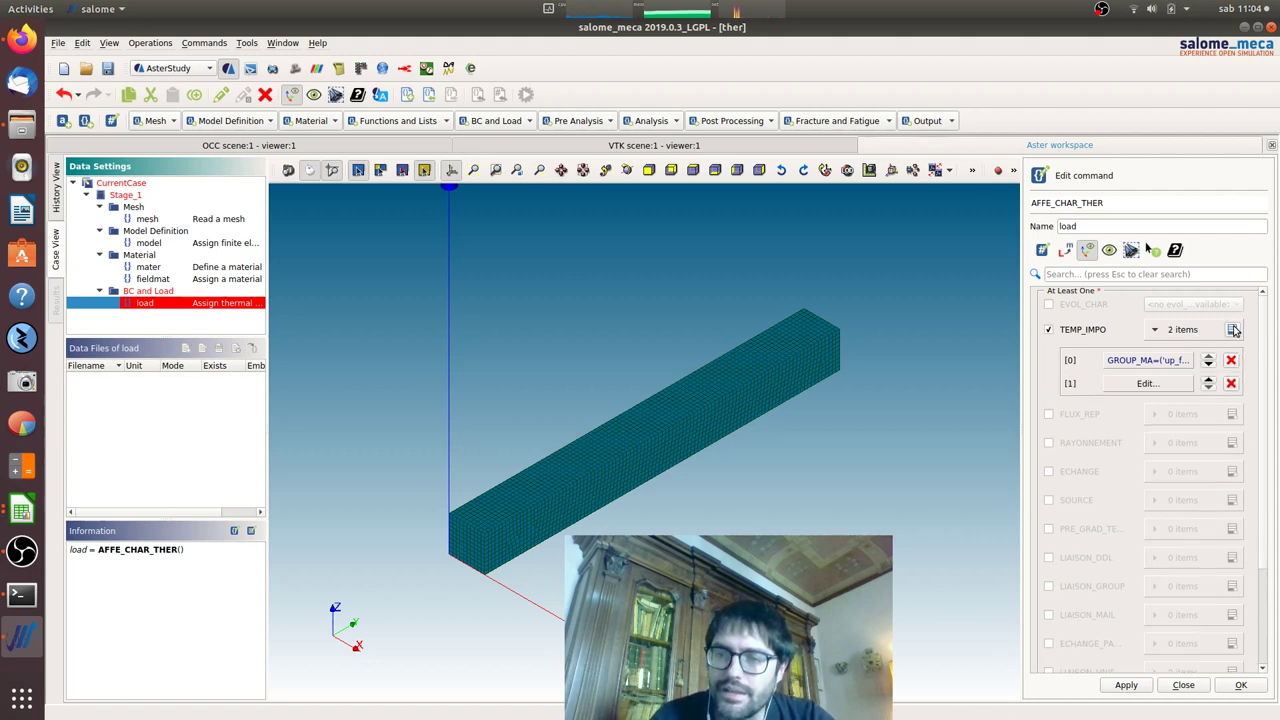
{"action": "left_click", "coordinate": [1146, 384]}
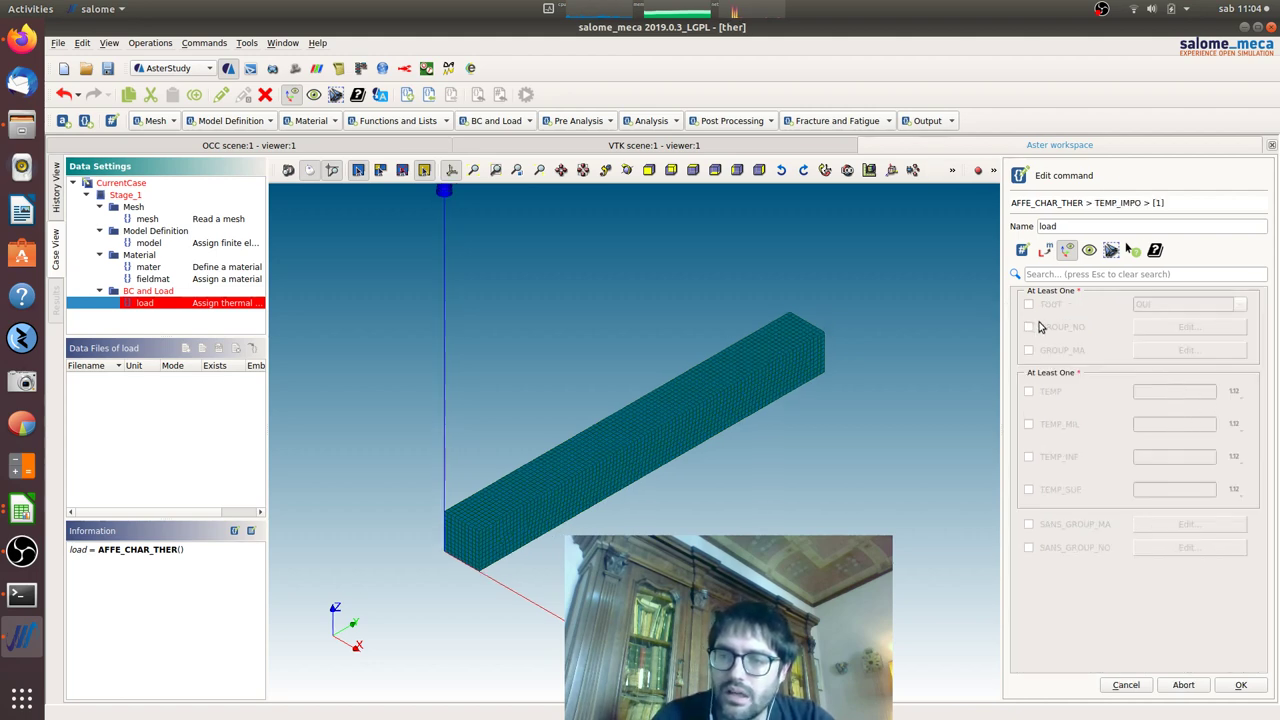
{"action": "left_click", "coordinate": [1029, 351]}
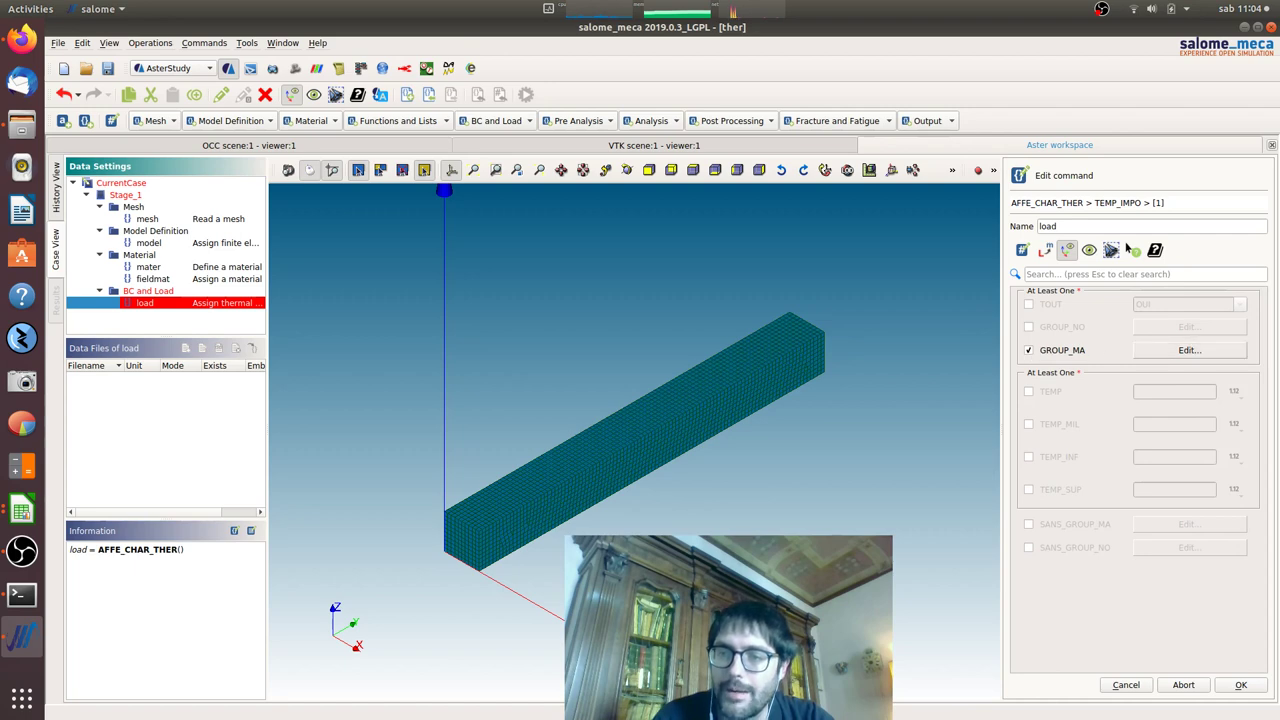
{"action": "left_click", "coordinate": [1189, 350]}
{"action": "left_click", "coordinate": [1047, 361]}
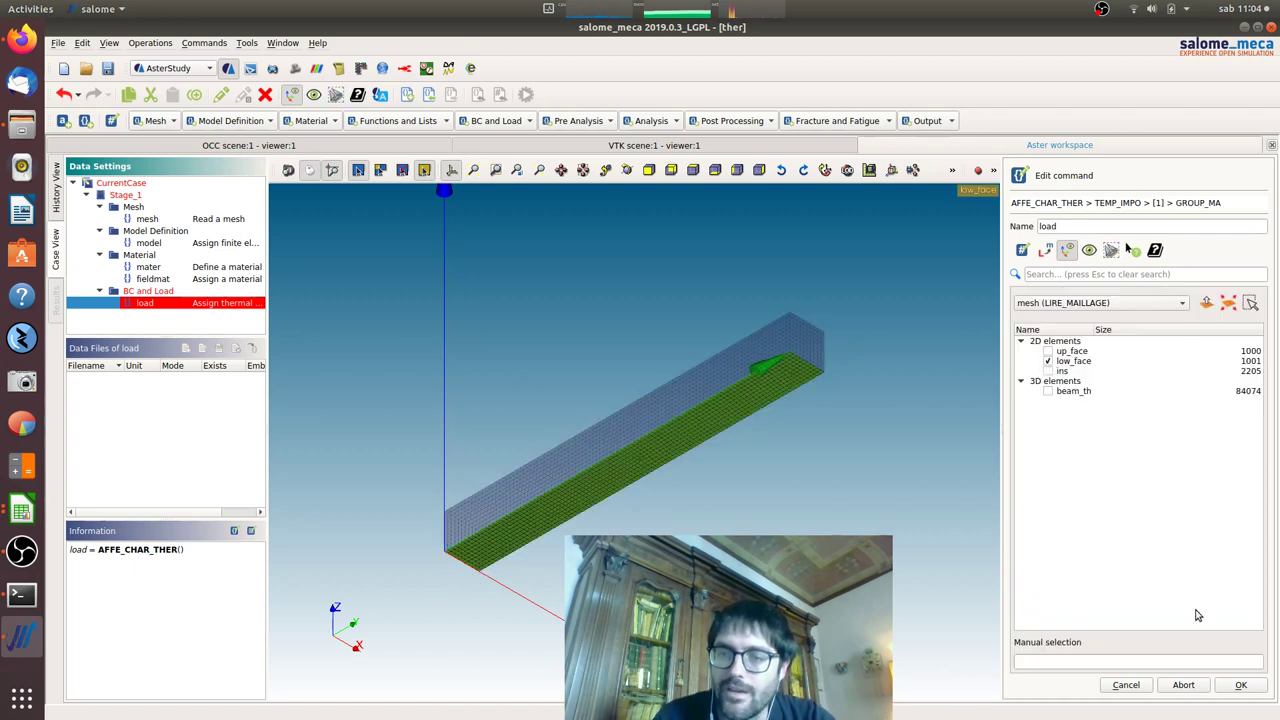
{"action": "left_click", "coordinate": [1241, 686]}
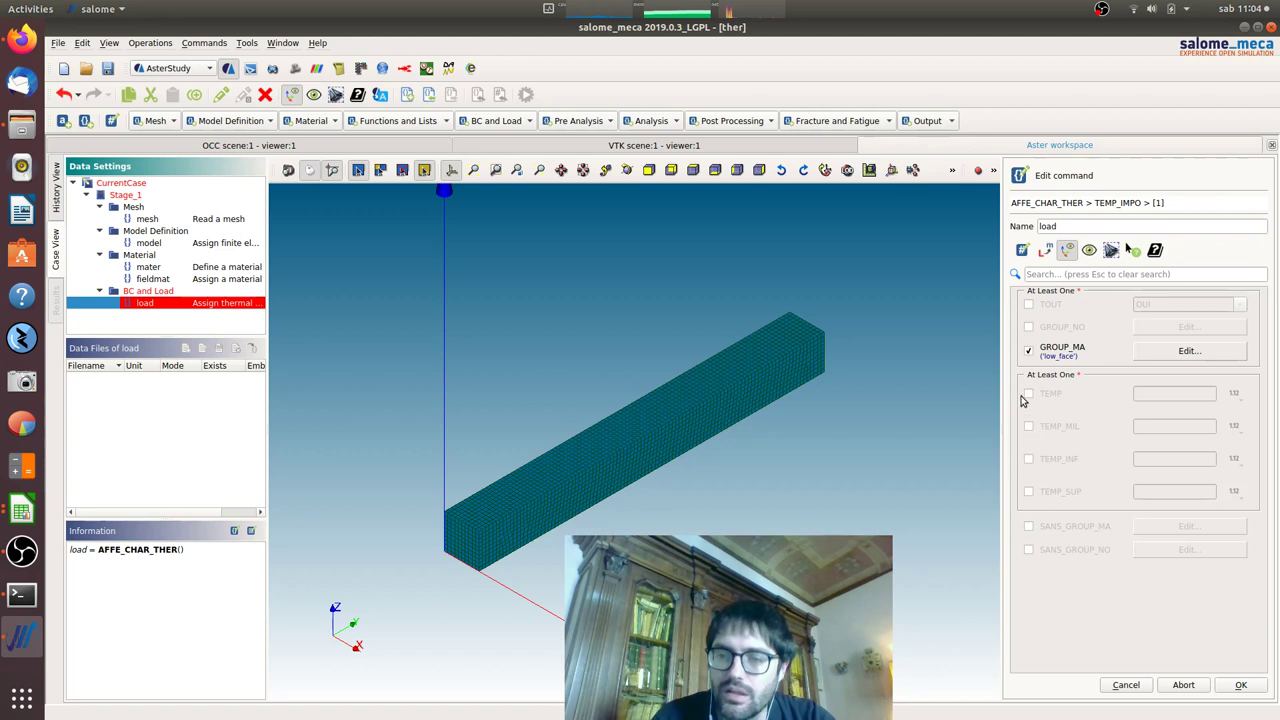
{"action": "left_click", "coordinate": [1030, 394]}
{"action": "left_click", "coordinate": [1156, 393]}
{"action": "type", "text": "20"}
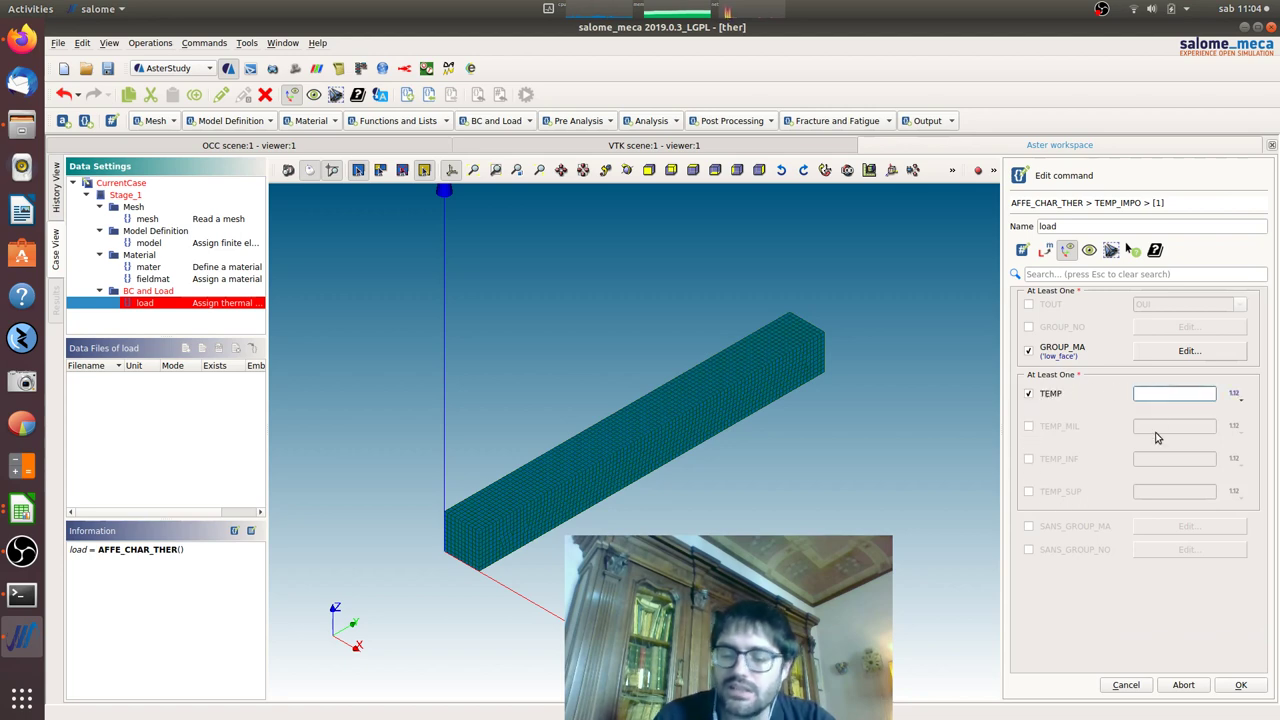
{"action": "left_click", "coordinate": [1241, 685]}
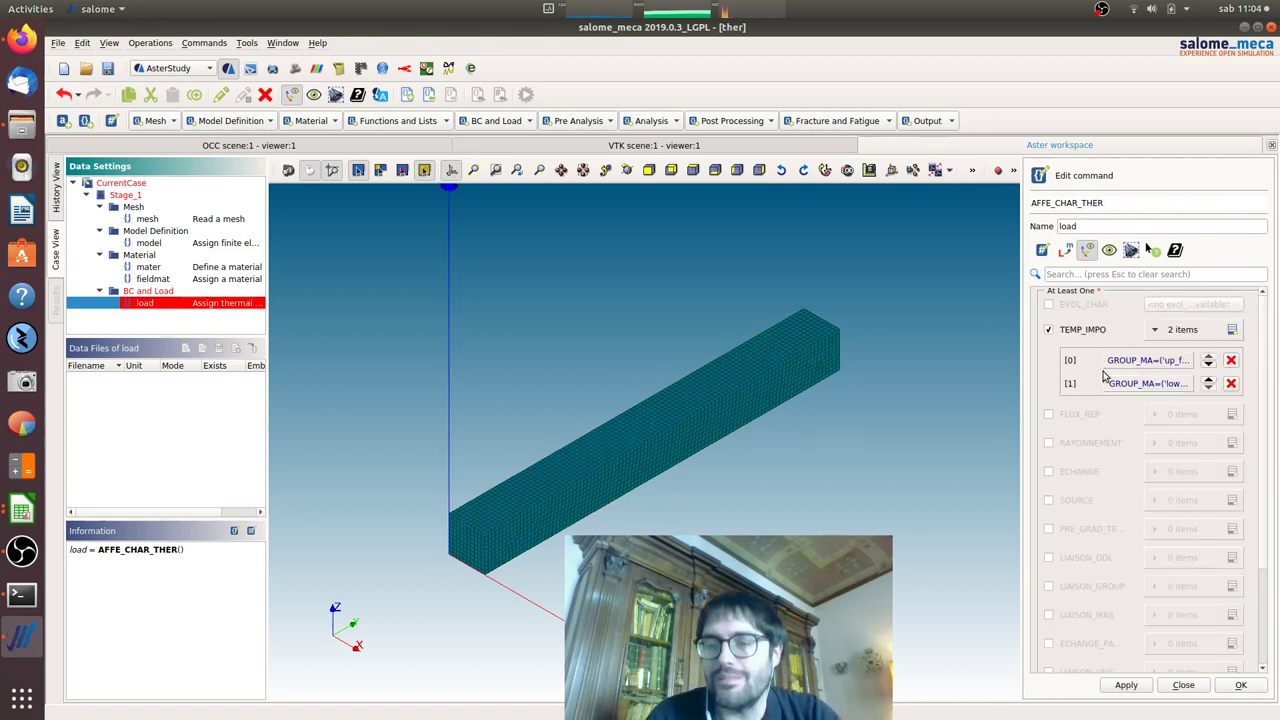
{"action": "left_click", "coordinate": [1048, 414]}
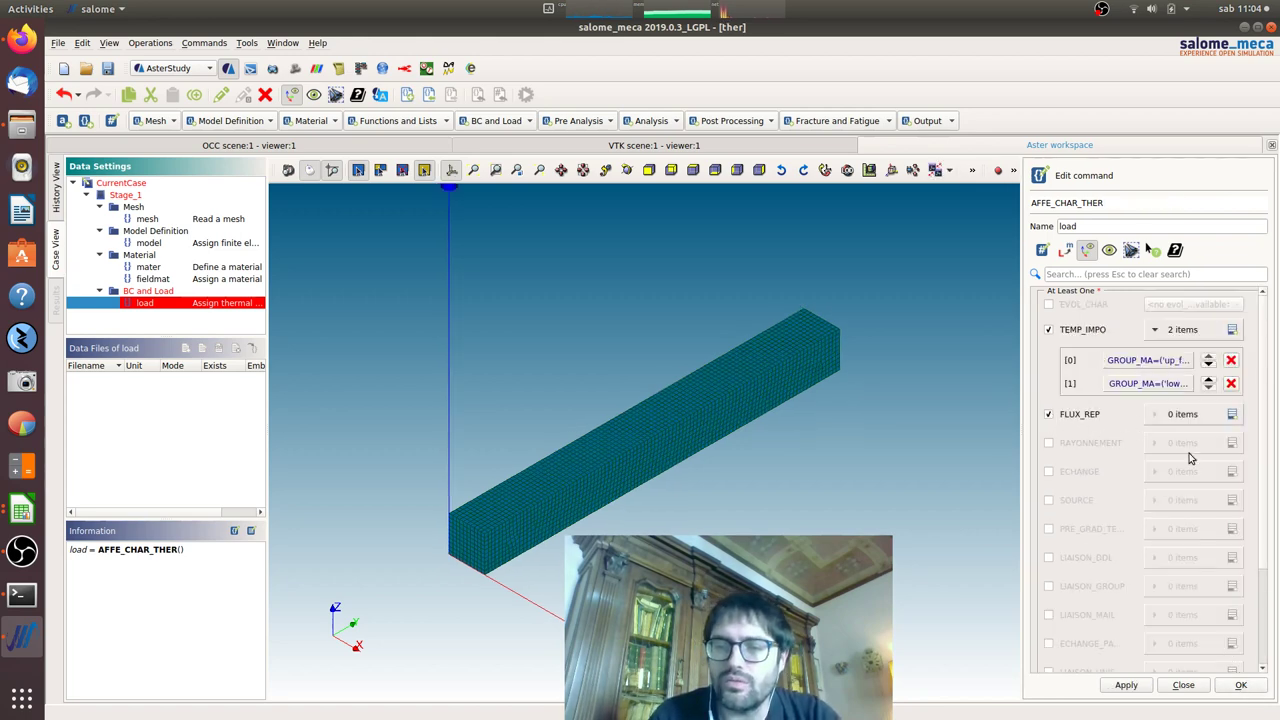
Step: Add a FLUX_REP entry with FLUN 0 on the ins group and store the thermal load
{"action": "left_click", "coordinate": [1232, 414]}
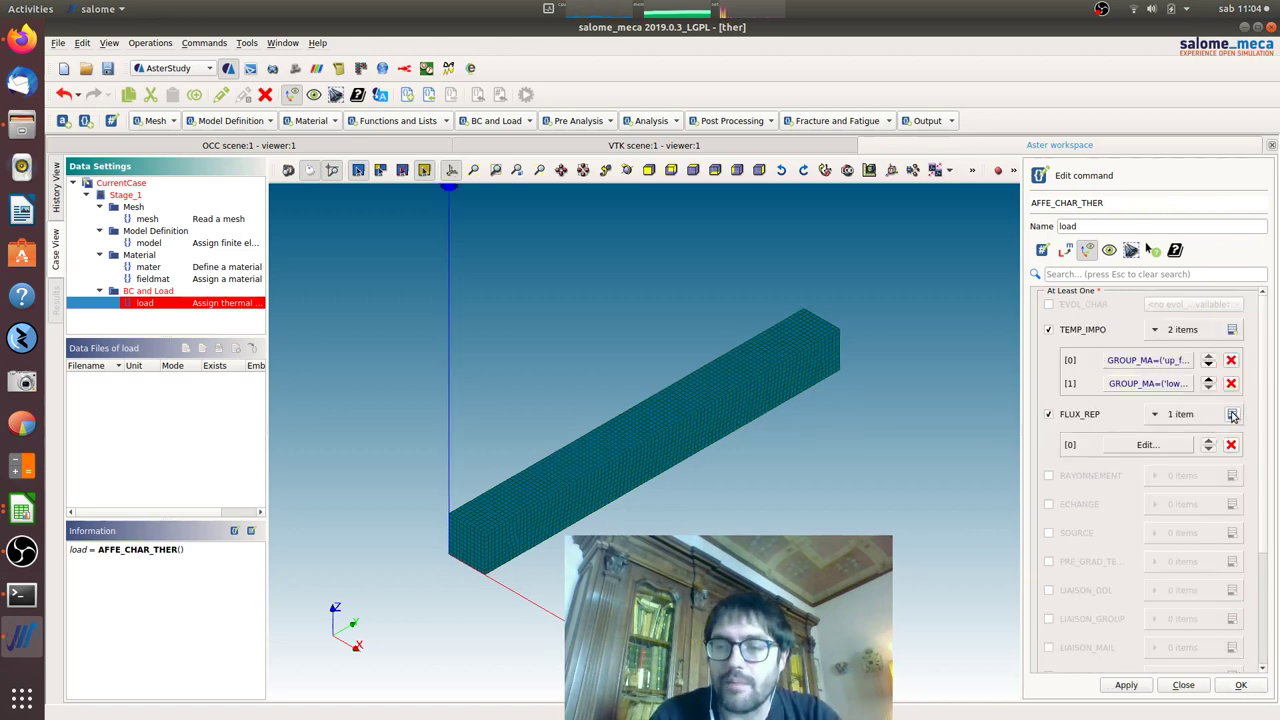
{"action": "left_click", "coordinate": [1172, 449]}
{"action": "left_click", "coordinate": [1032, 330]}
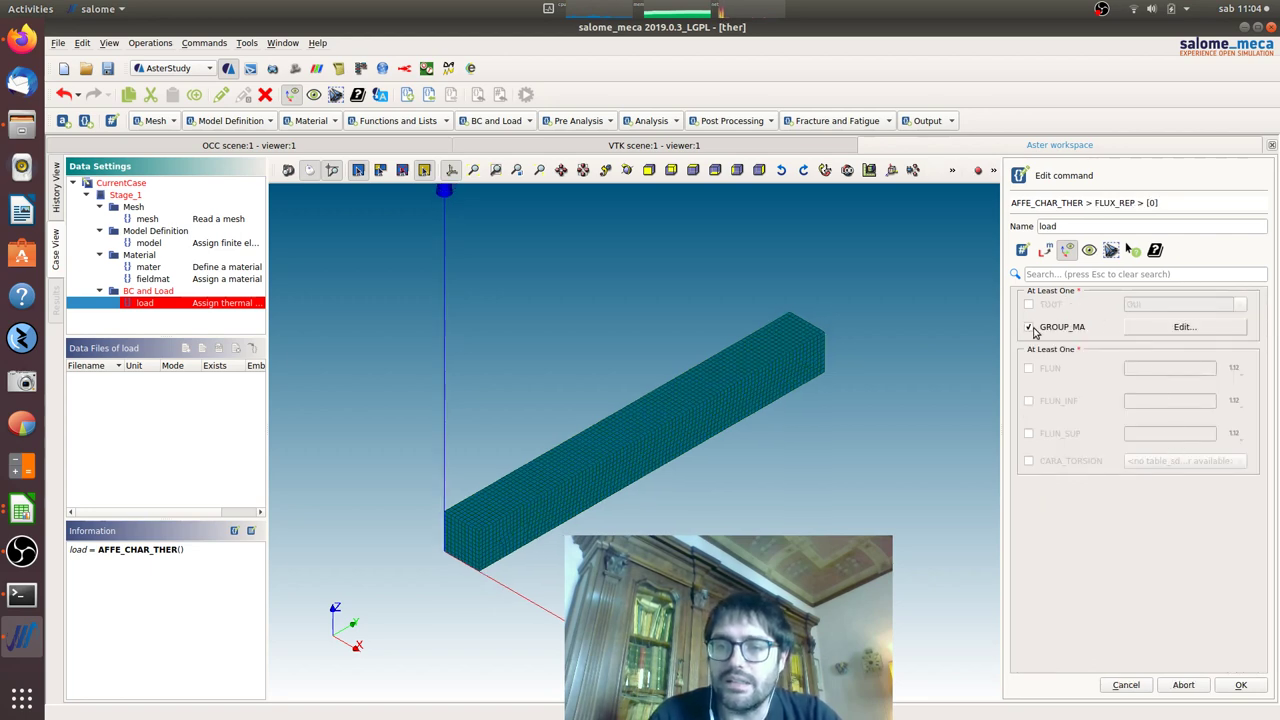
{"action": "left_click", "coordinate": [1185, 327]}
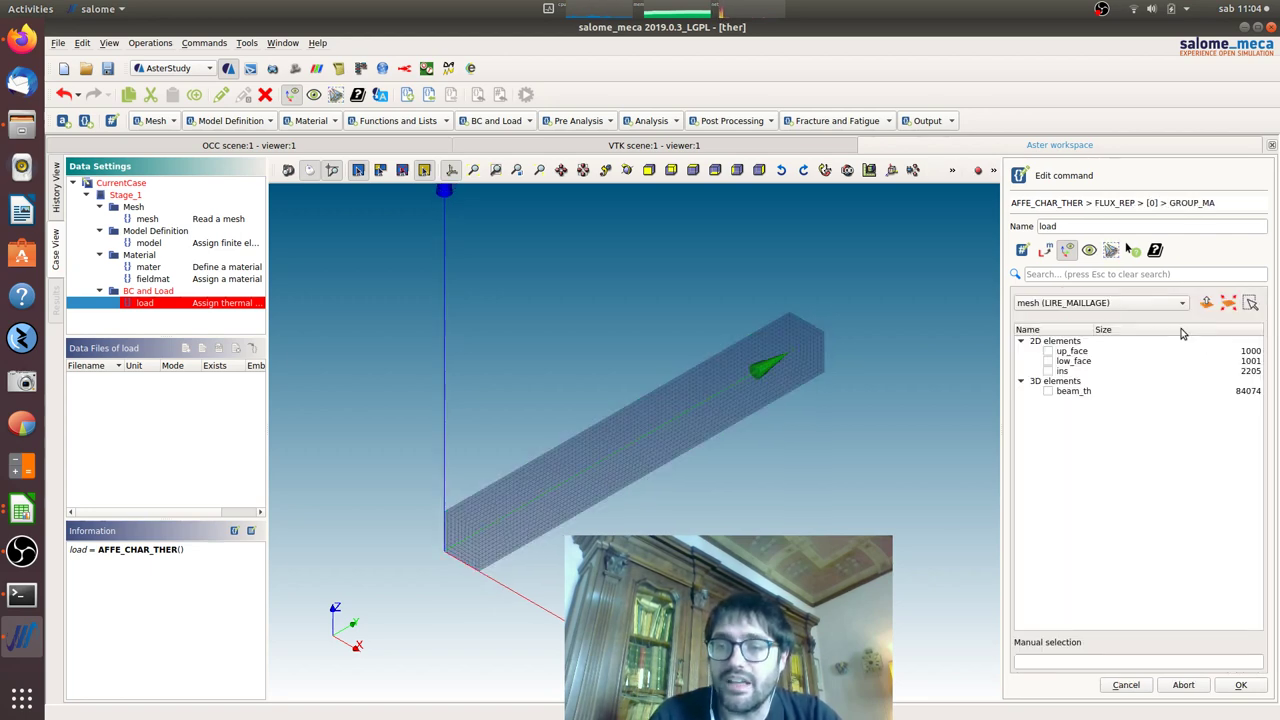
{"action": "left_click", "coordinate": [1048, 371]}
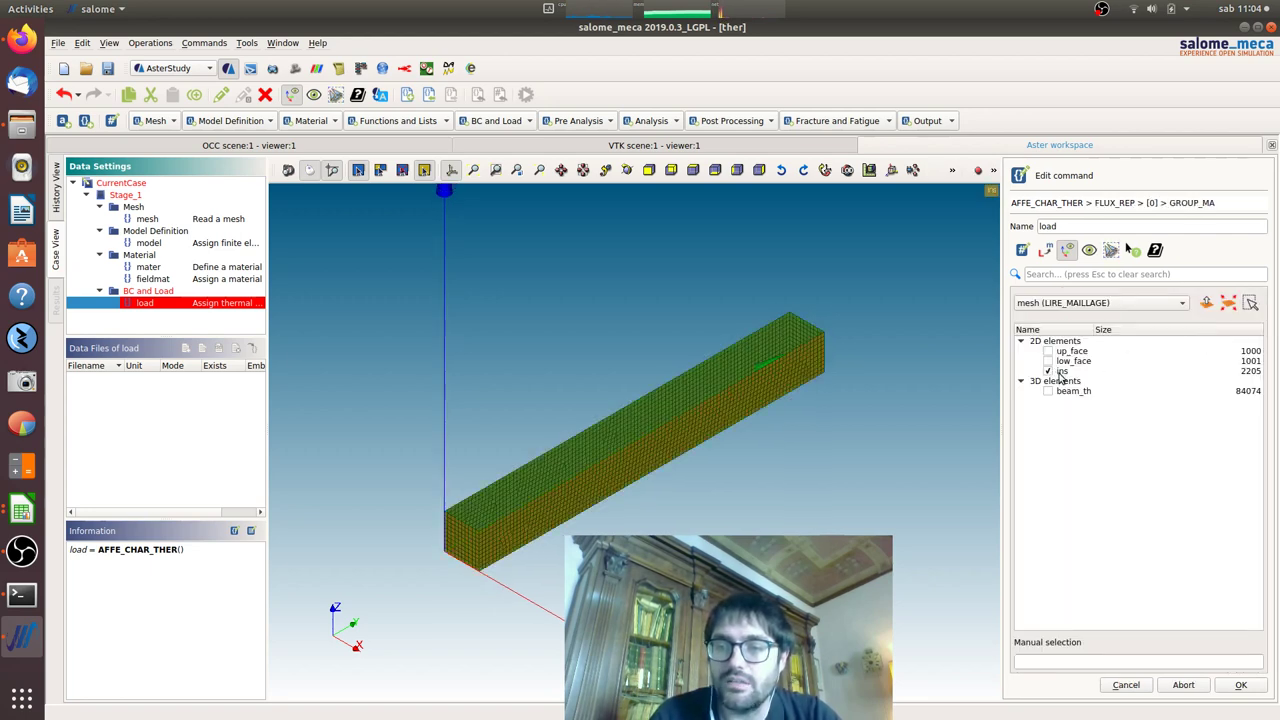
{"action": "left_click", "coordinate": [1242, 686]}
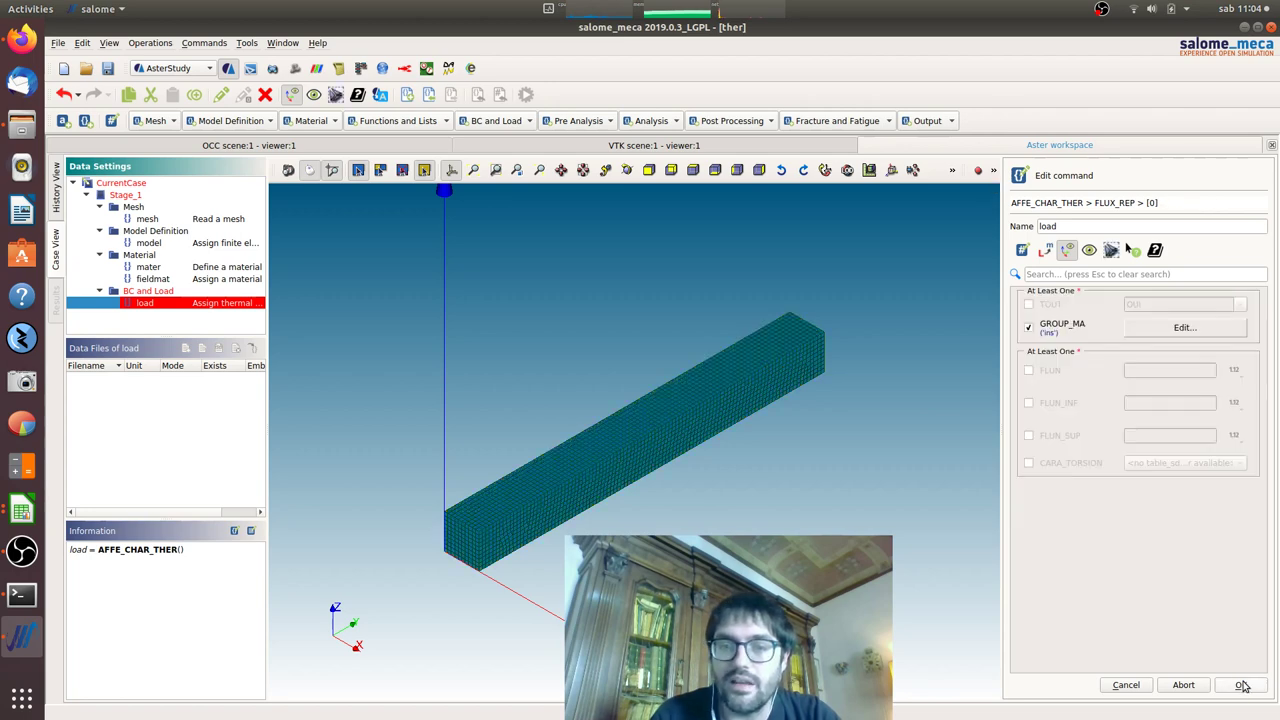
{"action": "left_click", "coordinate": [1029, 371]}
{"action": "left_click", "coordinate": [1161, 371]}
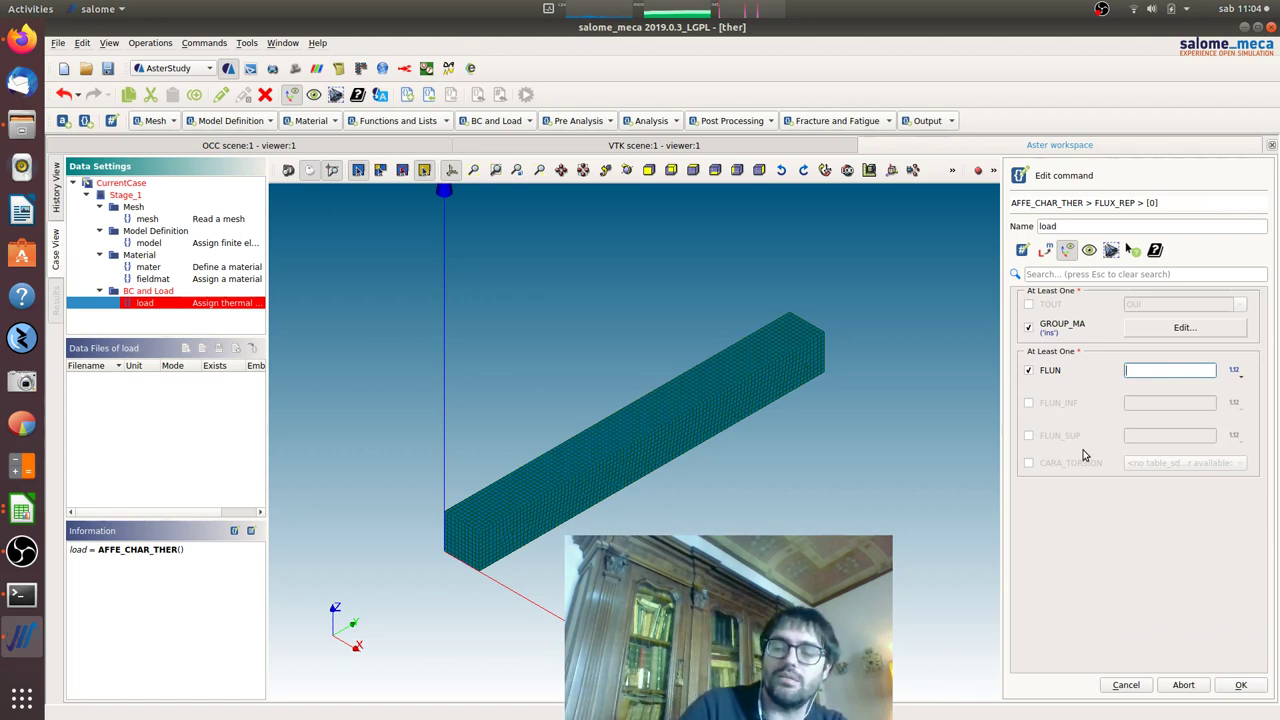
{"action": "type", "text": "0"}
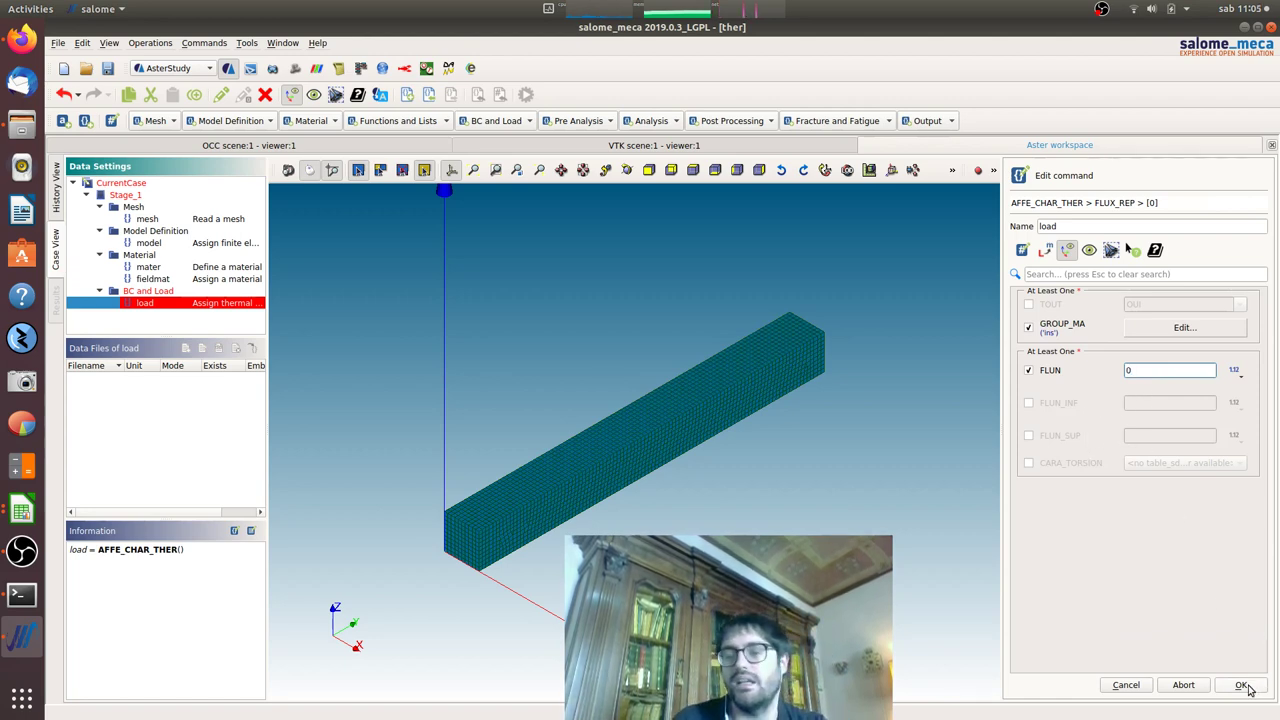
{"action": "left_click", "coordinate": [1242, 686]}
{"action": "left_click", "coordinate": [1244, 686]}
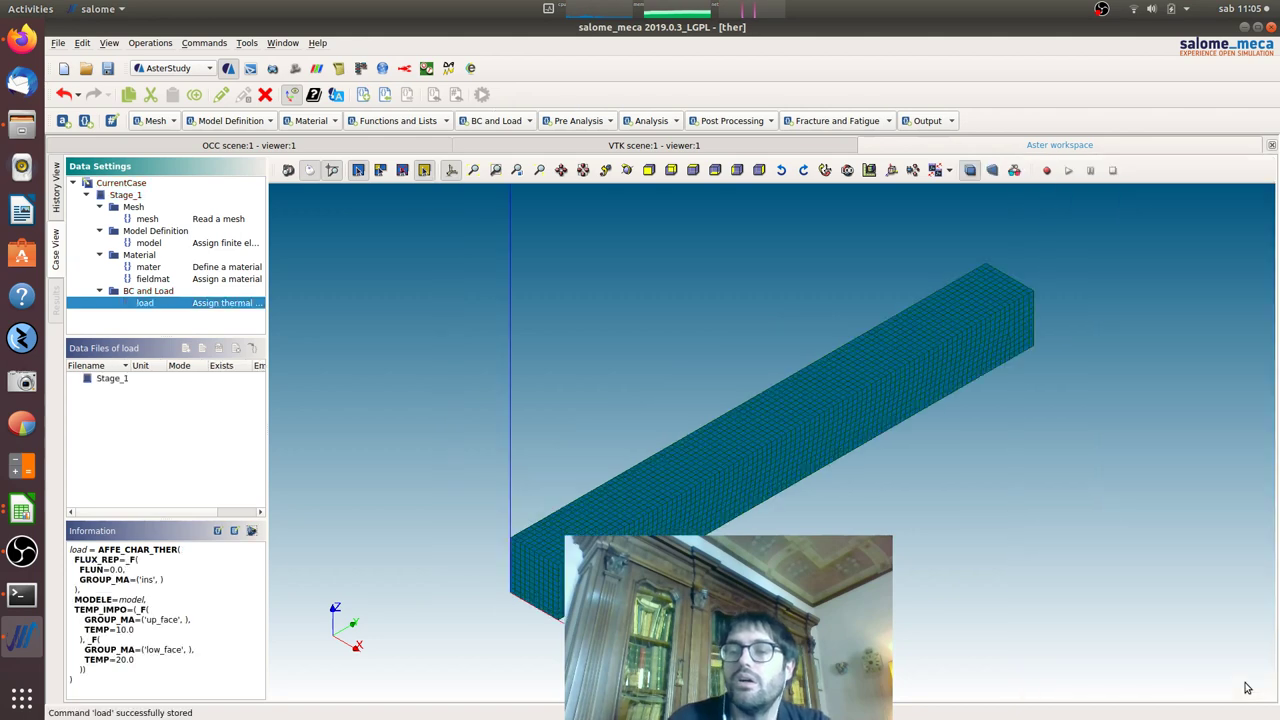
{"action": "left_click", "coordinate": [643, 121]}
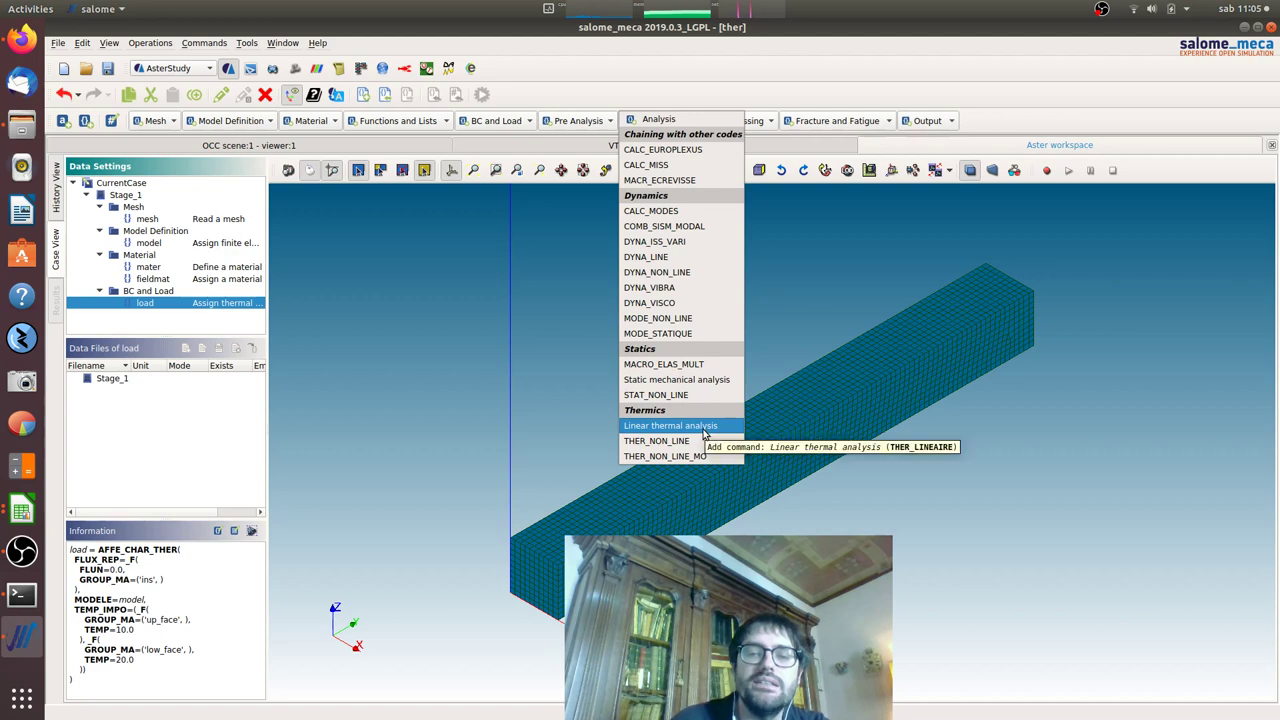
Step: Create resther using the model, fieldmat and the thermal load named load
{"action": "left_click", "coordinate": [678, 424]}
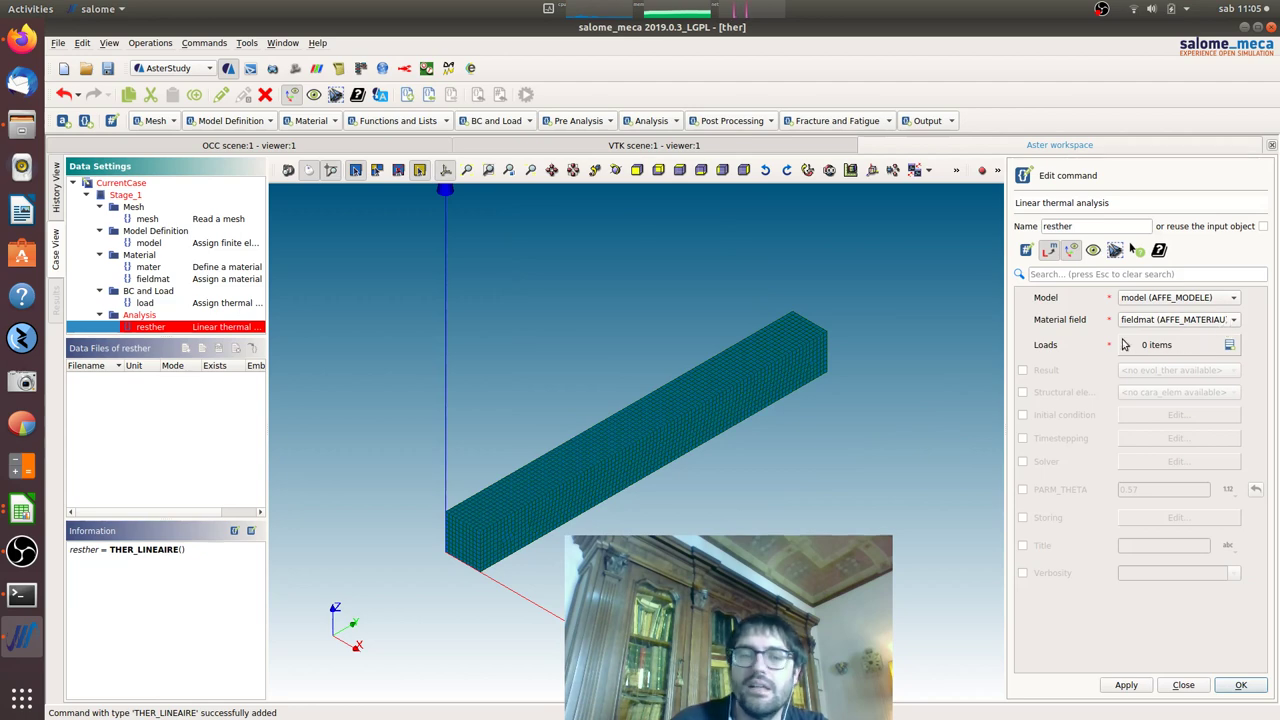
{"action": "left_click", "coordinate": [1229, 344]}
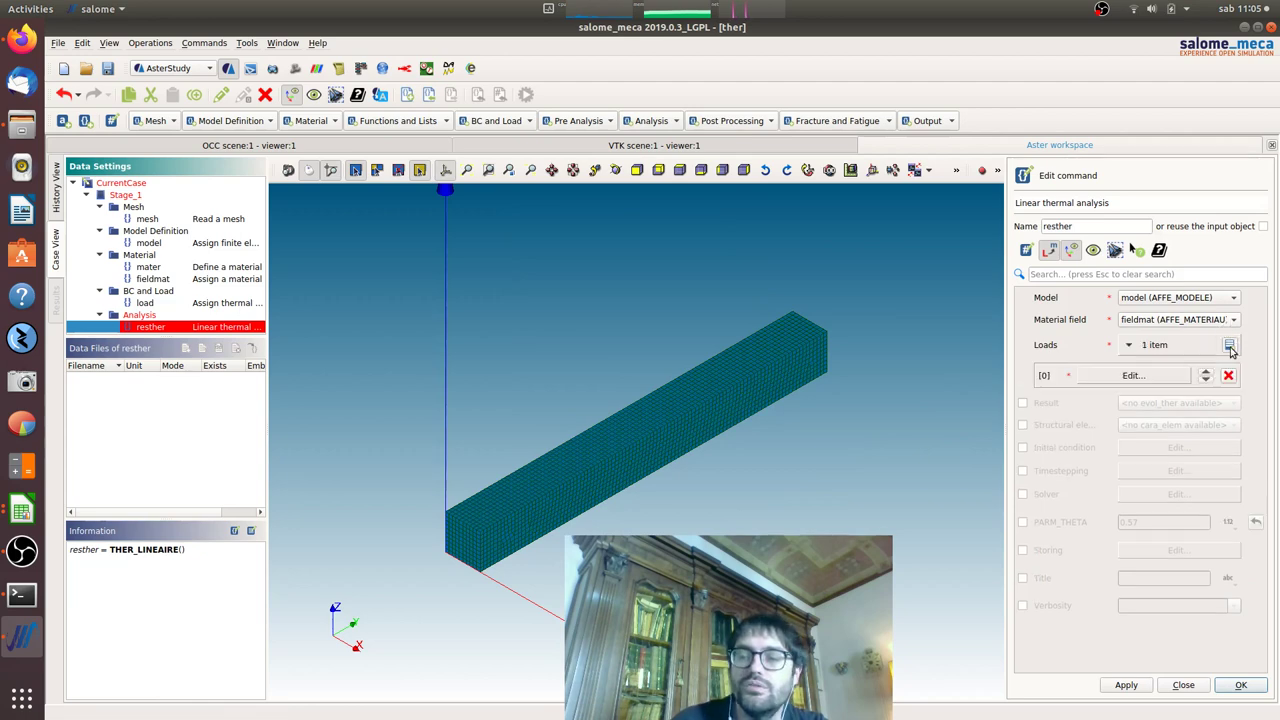
{"action": "left_click", "coordinate": [1186, 375]}
{"action": "left_click", "coordinate": [1180, 298]}
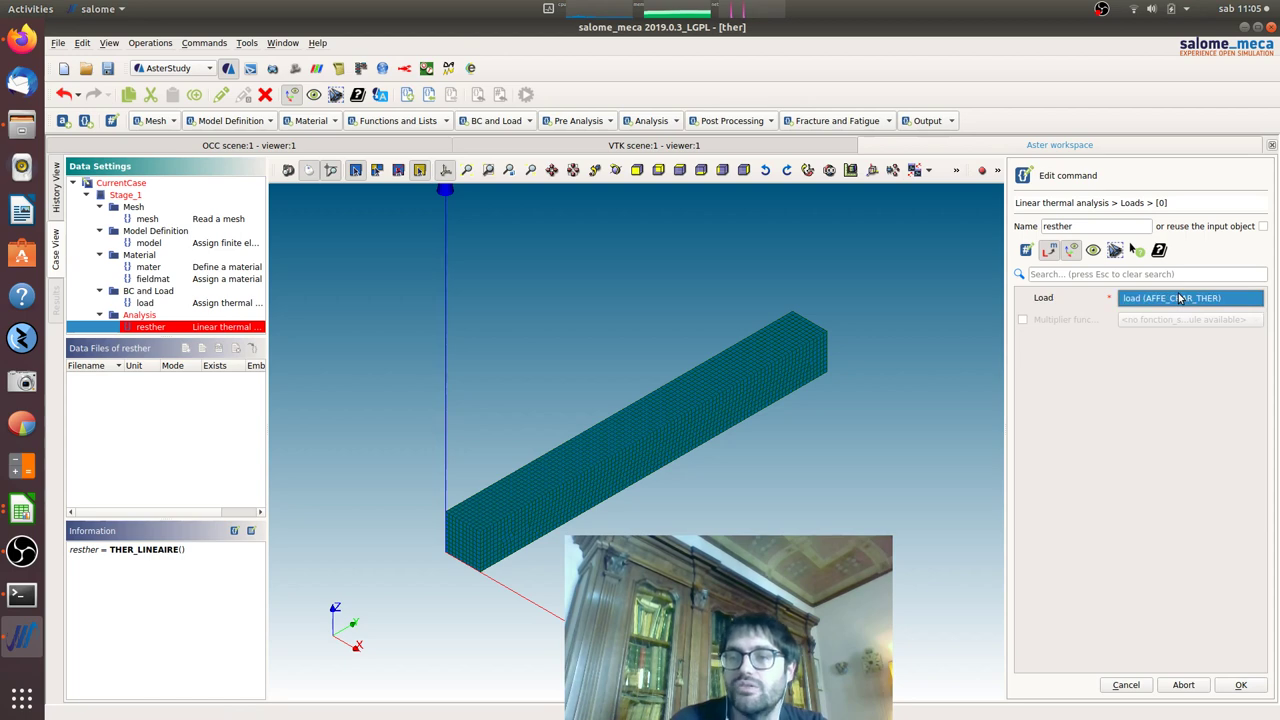
{"action": "left_click", "coordinate": [1180, 298]}
{"action": "left_click", "coordinate": [1256, 685]}
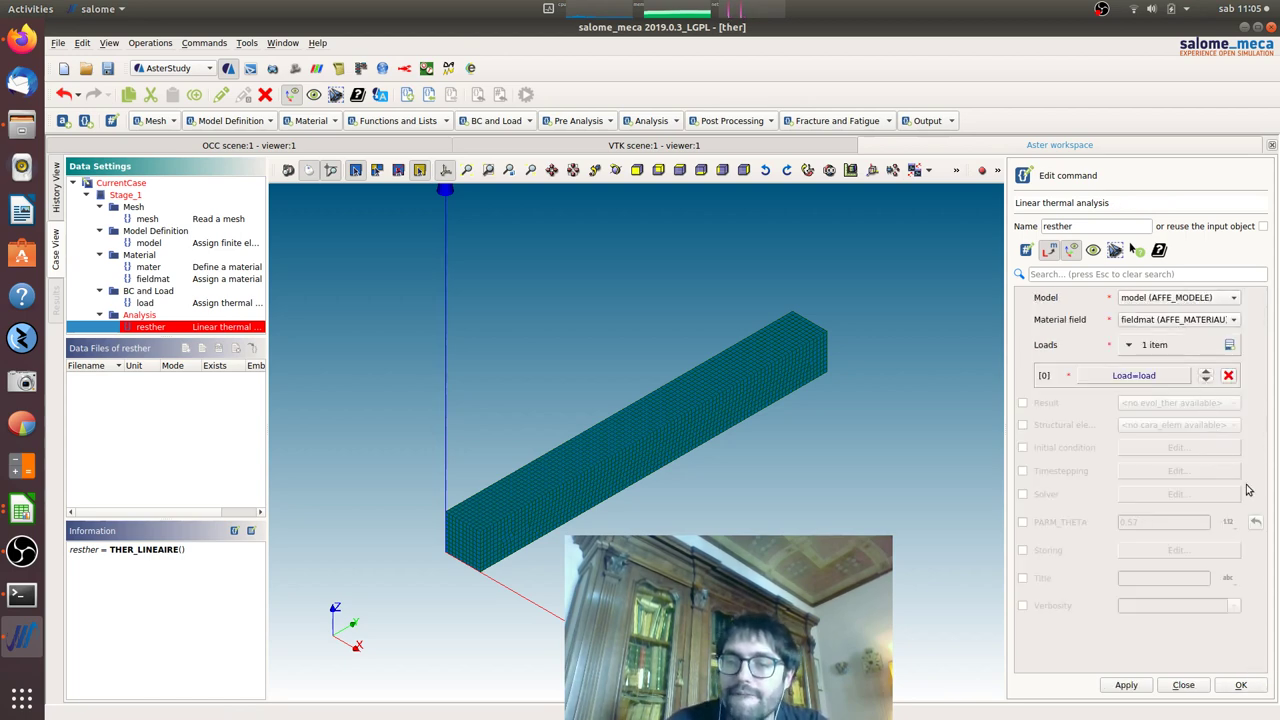
{"action": "left_click", "coordinate": [1239, 686]}
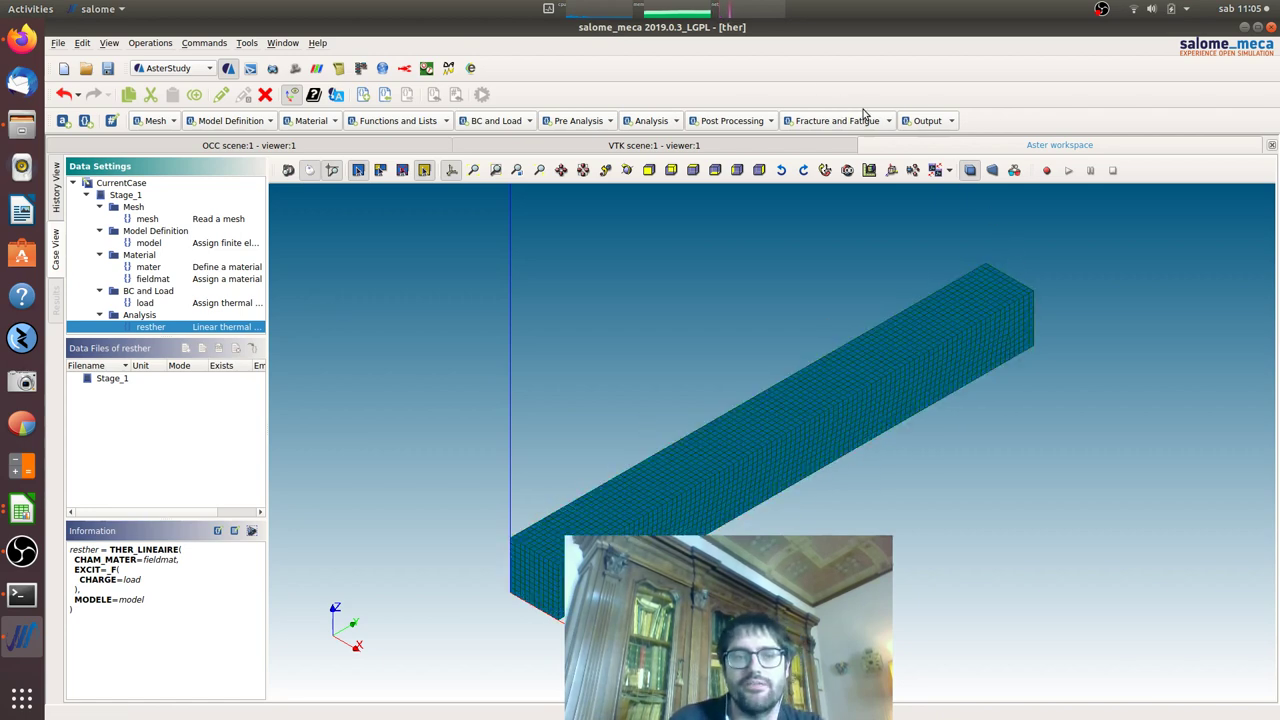
Step: Add an output results command writing to the file thermal.rmed
{"action": "left_click", "coordinate": [930, 121]}
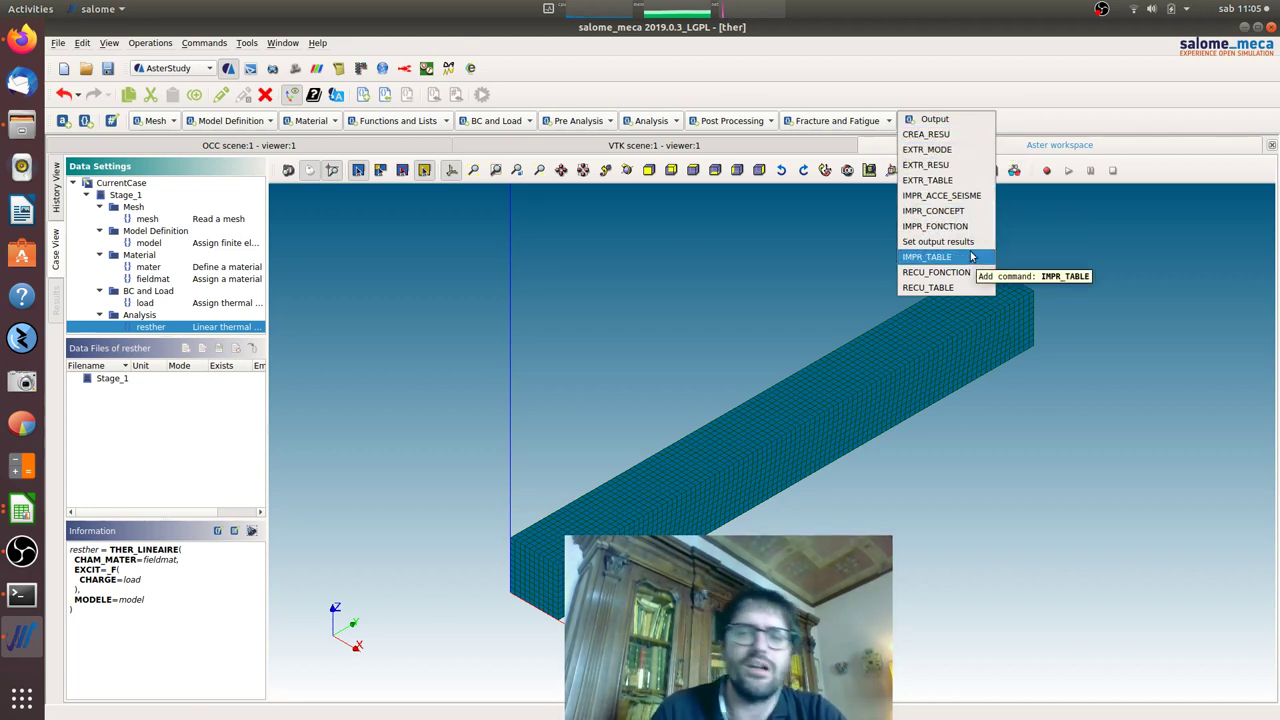
{"action": "left_click", "coordinate": [970, 242]}
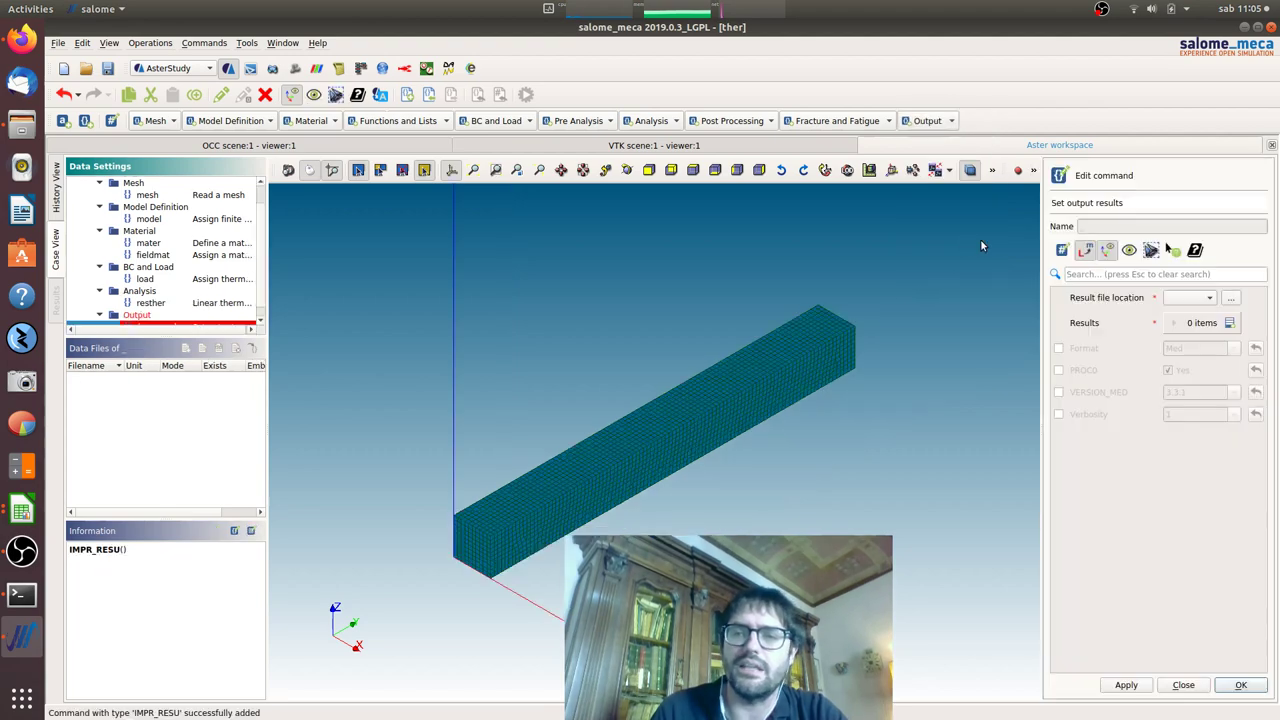
{"action": "left_click", "coordinate": [1231, 298]}
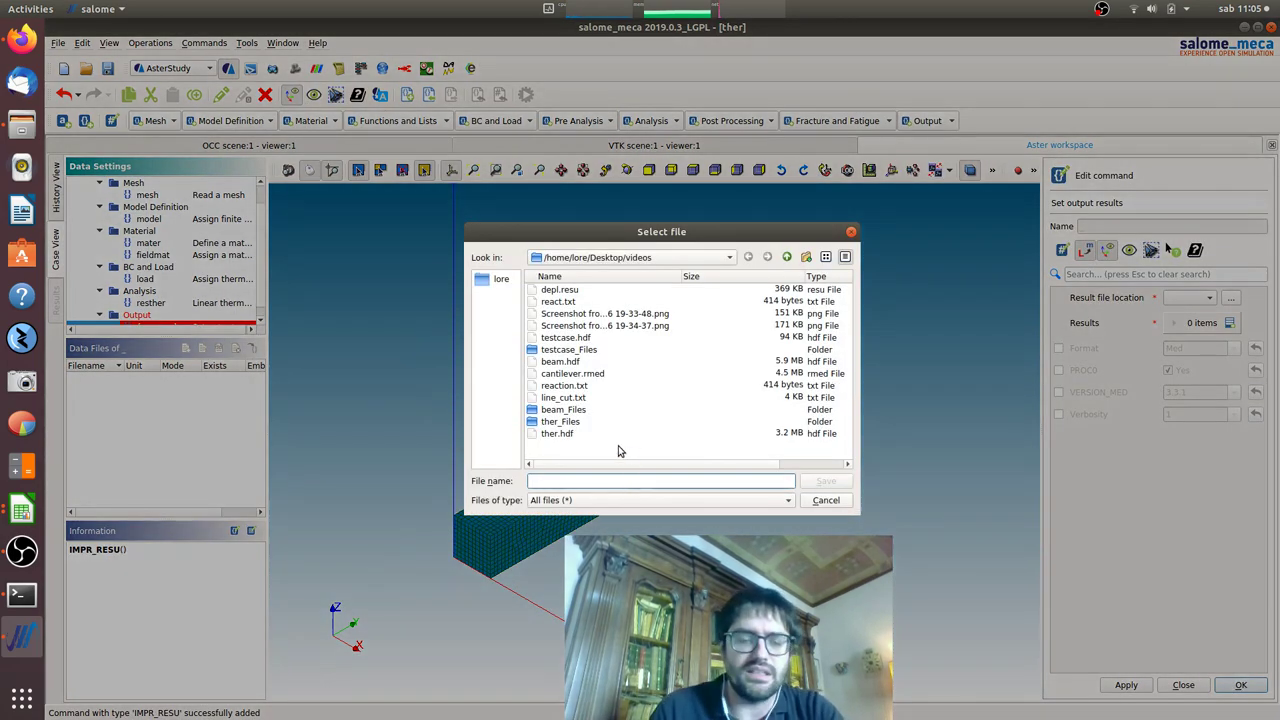
{"action": "type", "text": "thermal.rm"}
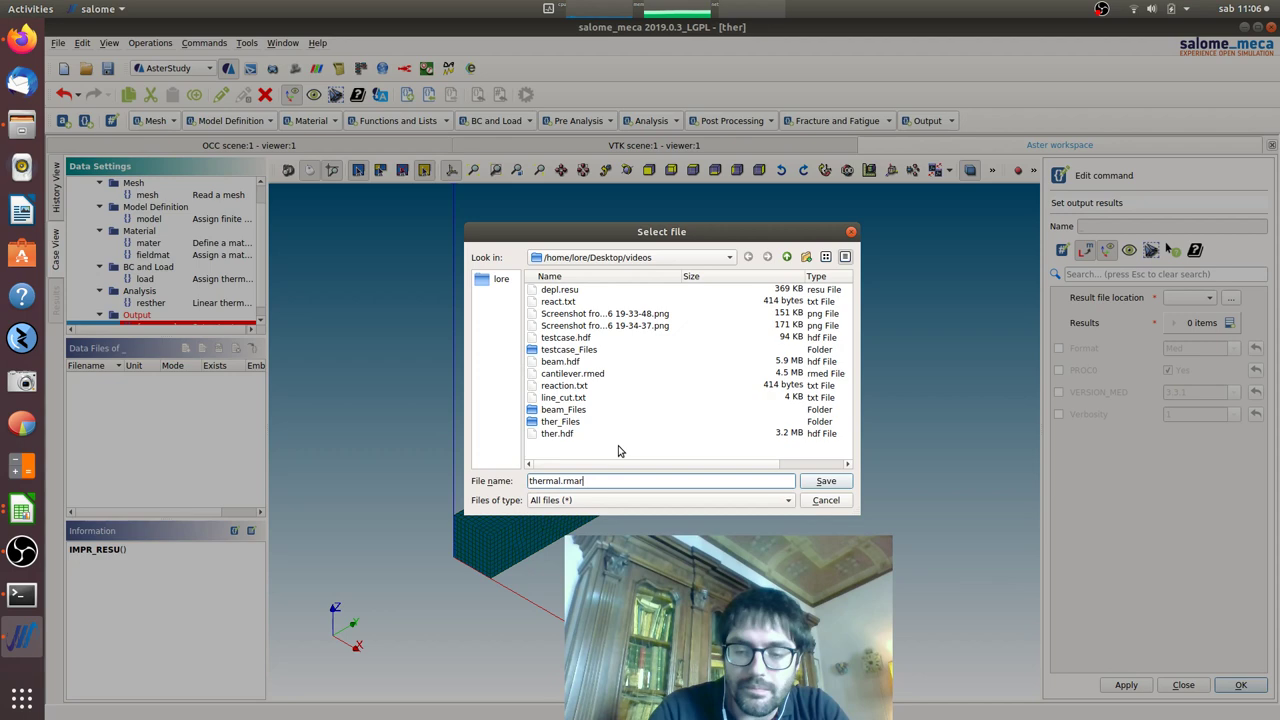
{"action": "type", "text": "ed"}
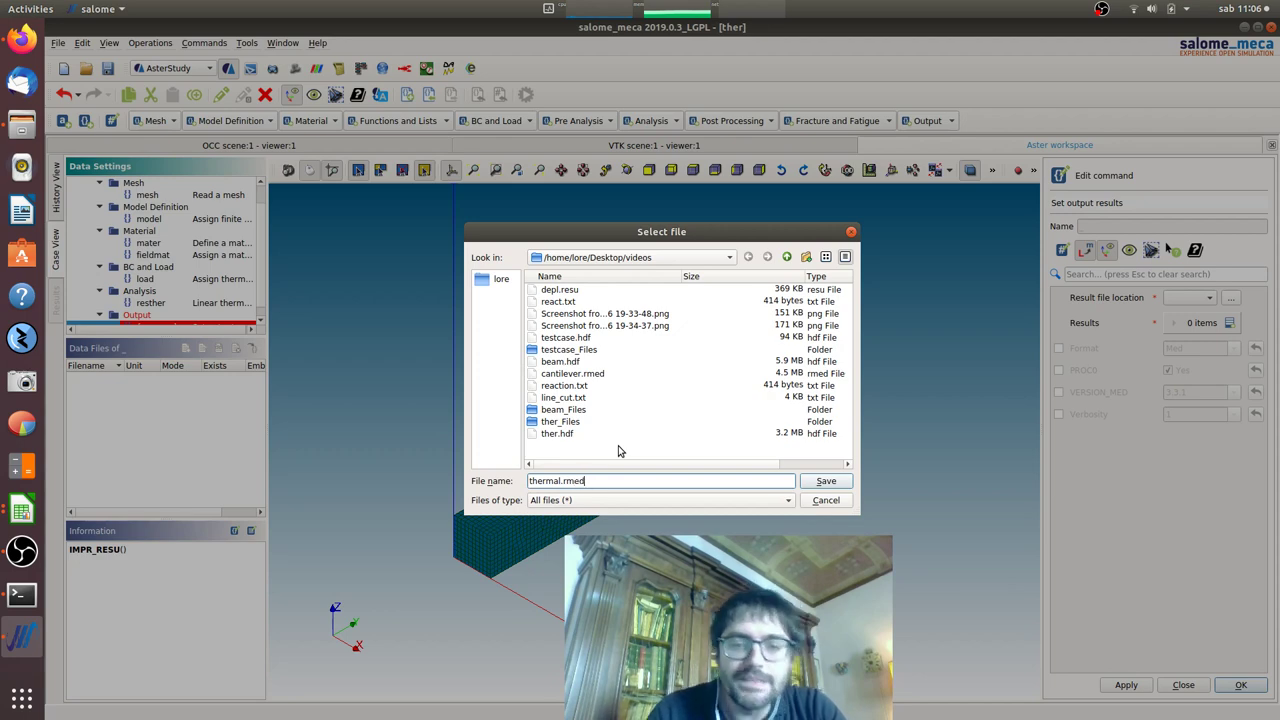
{"action": "left_click", "coordinate": [830, 483]}
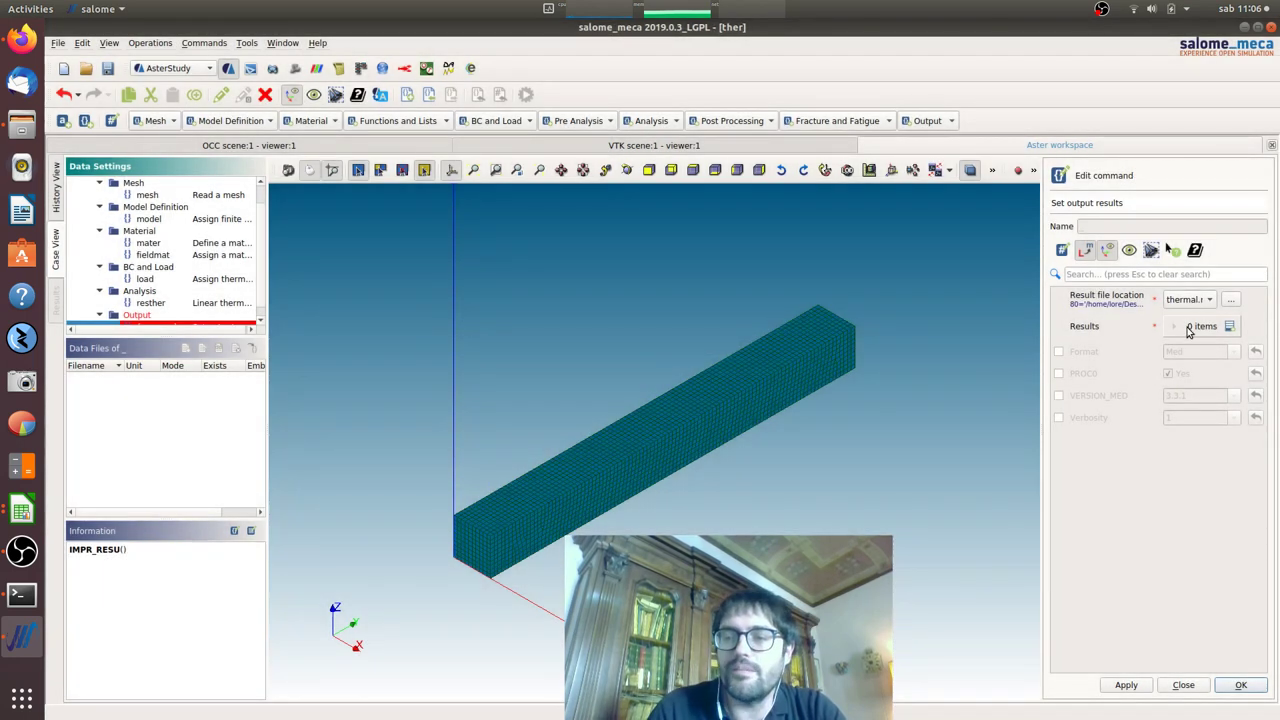
Step: Write all fields (TOUT_CHAM) of resther and store the output command
{"action": "left_click", "coordinate": [1228, 326]}
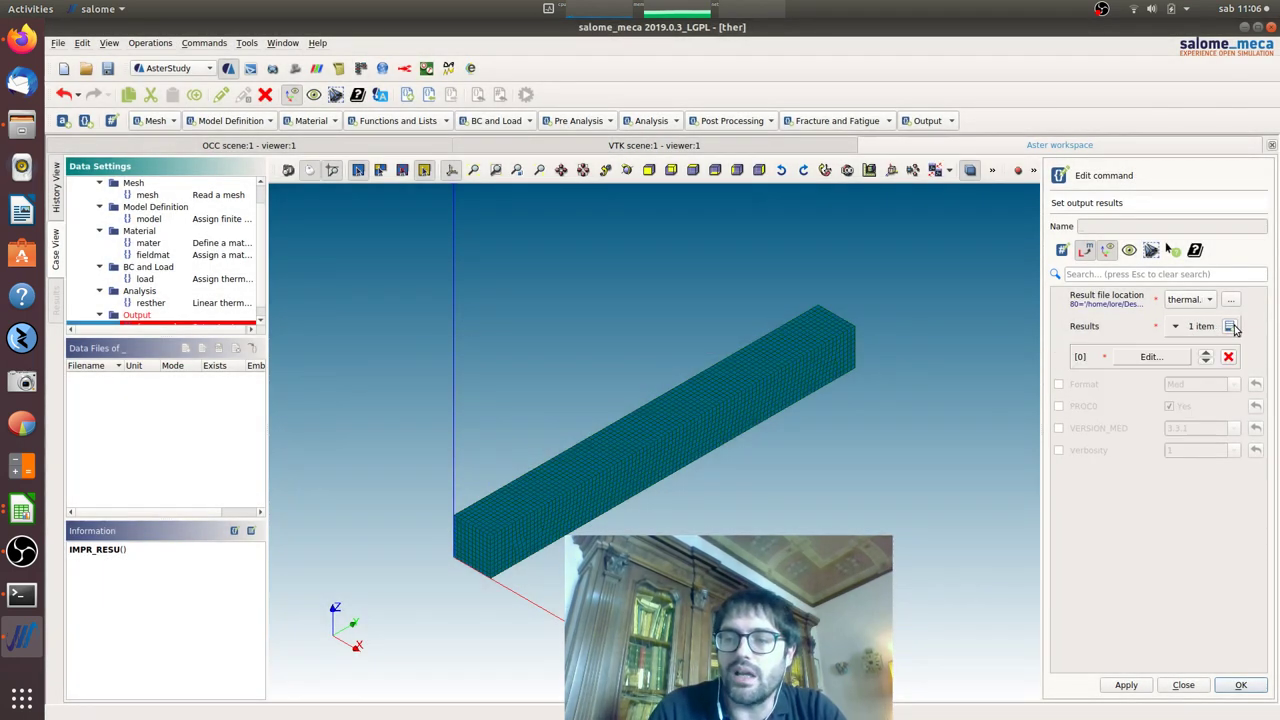
{"action": "left_click", "coordinate": [1152, 357]}
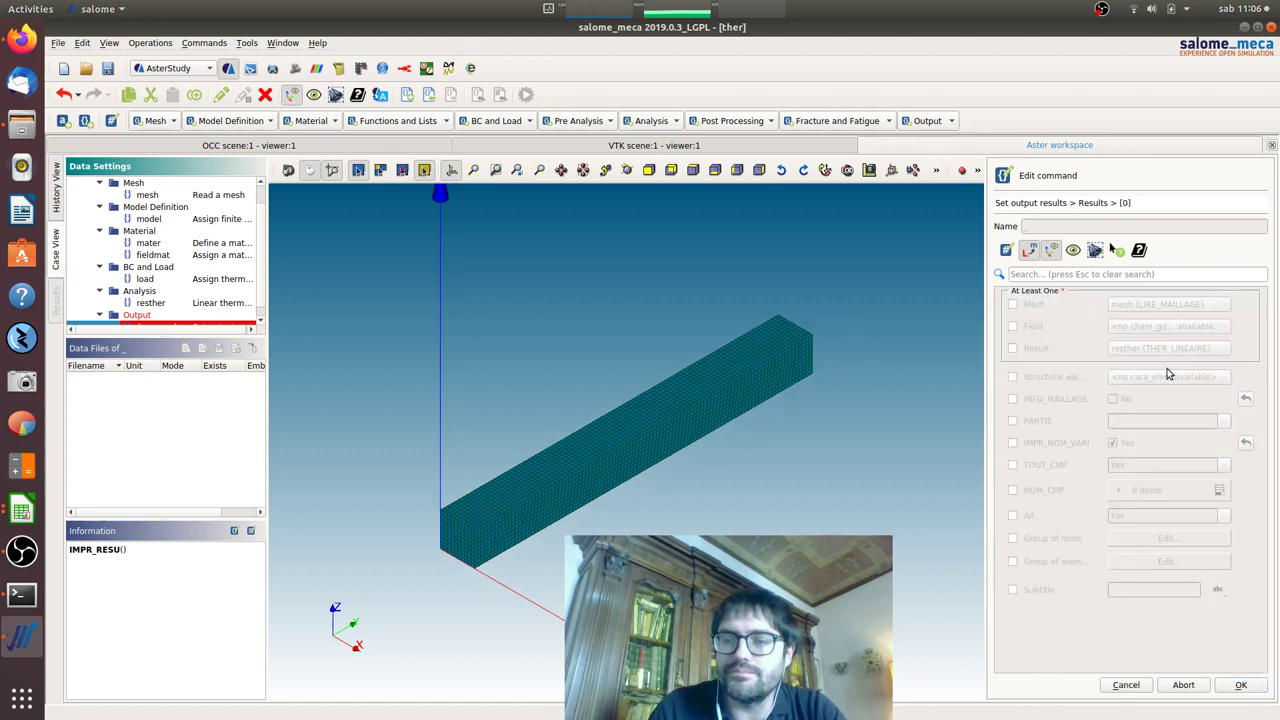
{"action": "left_click", "coordinate": [1012, 349]}
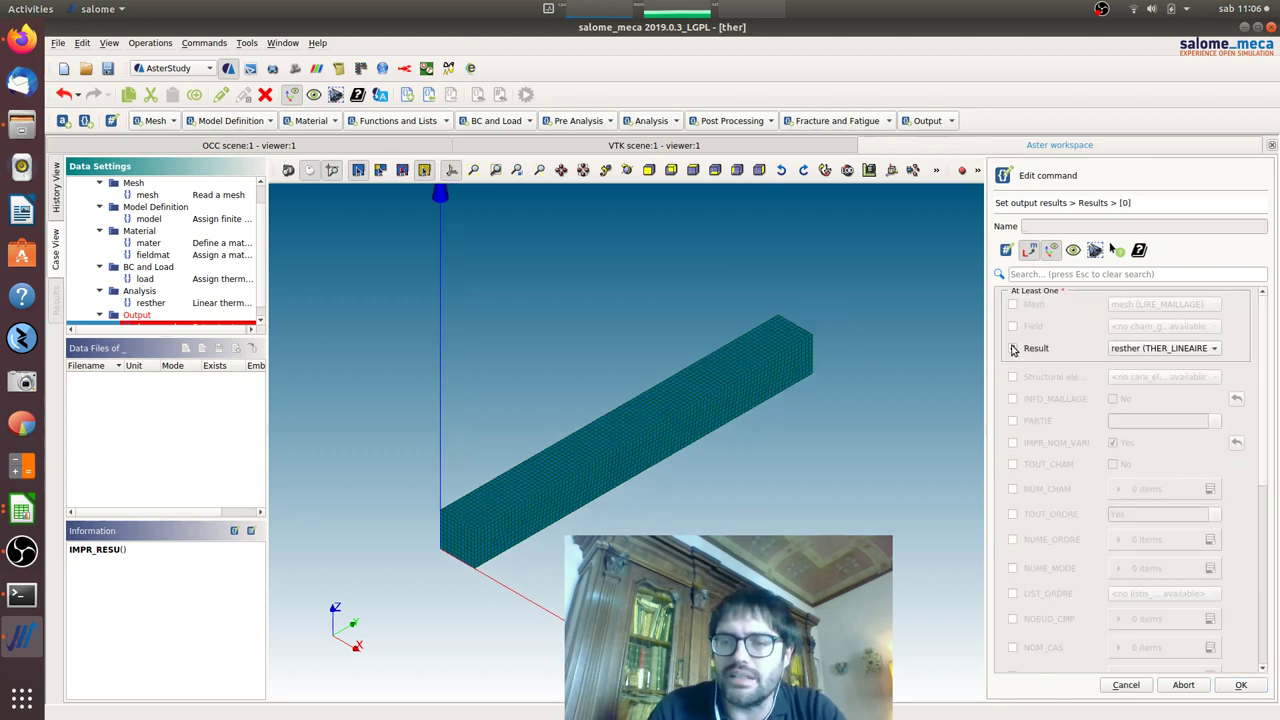
{"action": "left_click", "coordinate": [1013, 466]}
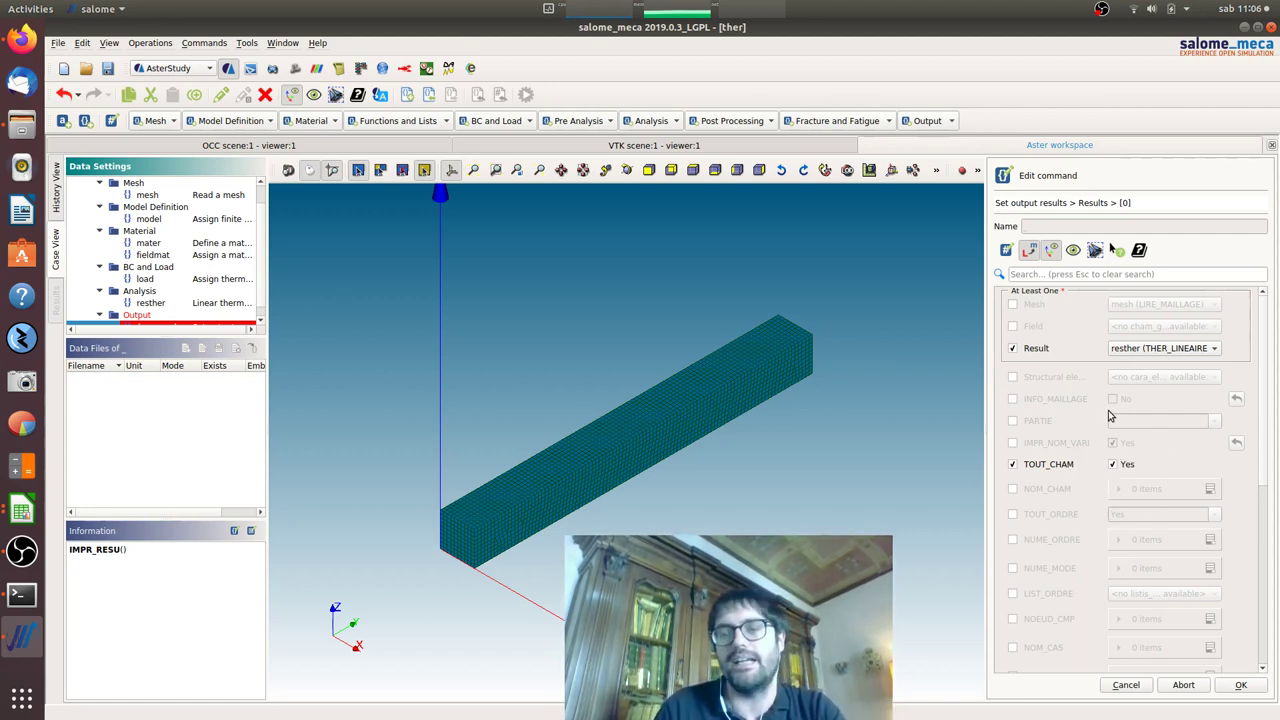
{"action": "left_click", "coordinate": [1240, 685]}
{"action": "left_click", "coordinate": [1254, 686]}
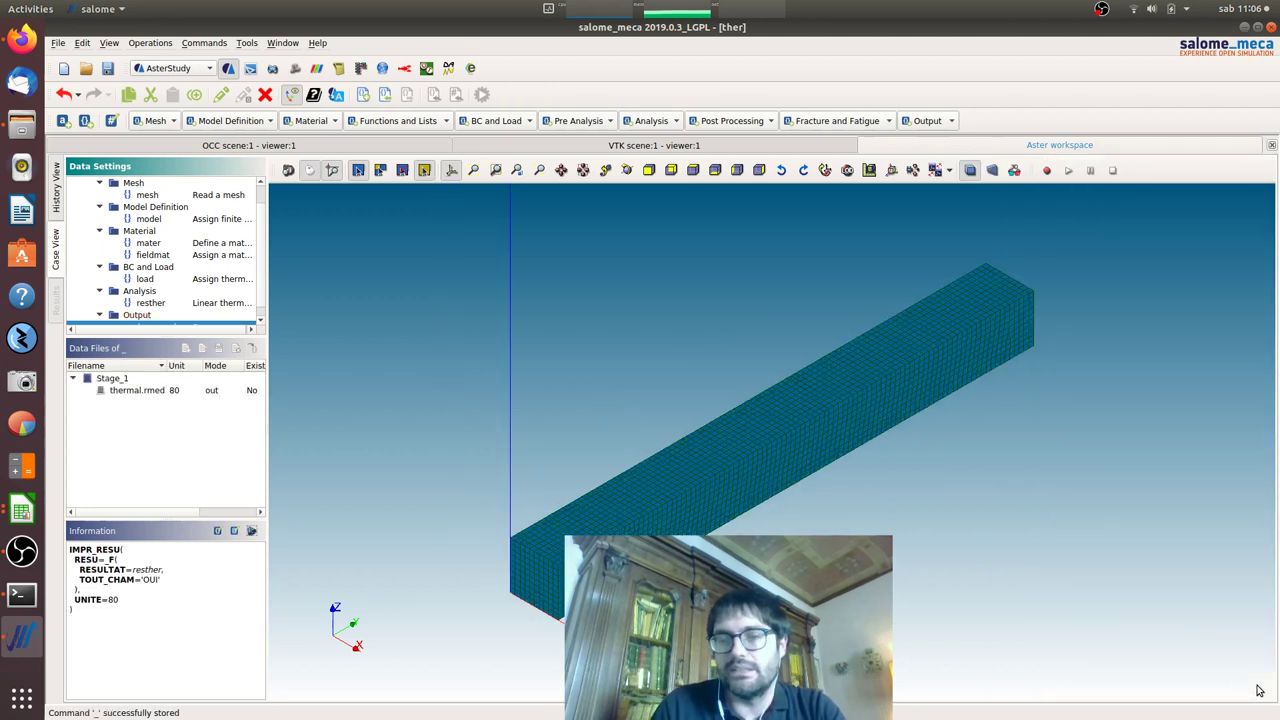
Step: In History View, include Stage_1 in the run and set memory to 12048
{"action": "left_click", "coordinate": [56, 194]}
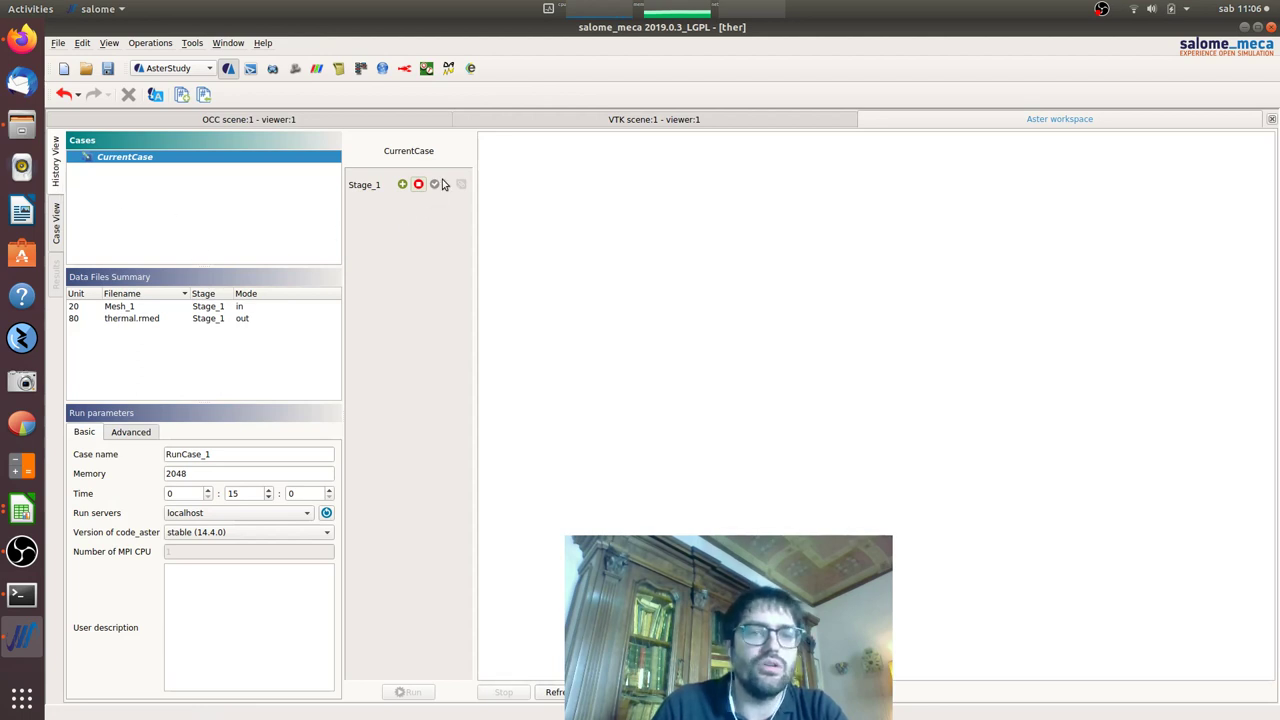
{"action": "left_click", "coordinate": [402, 184]}
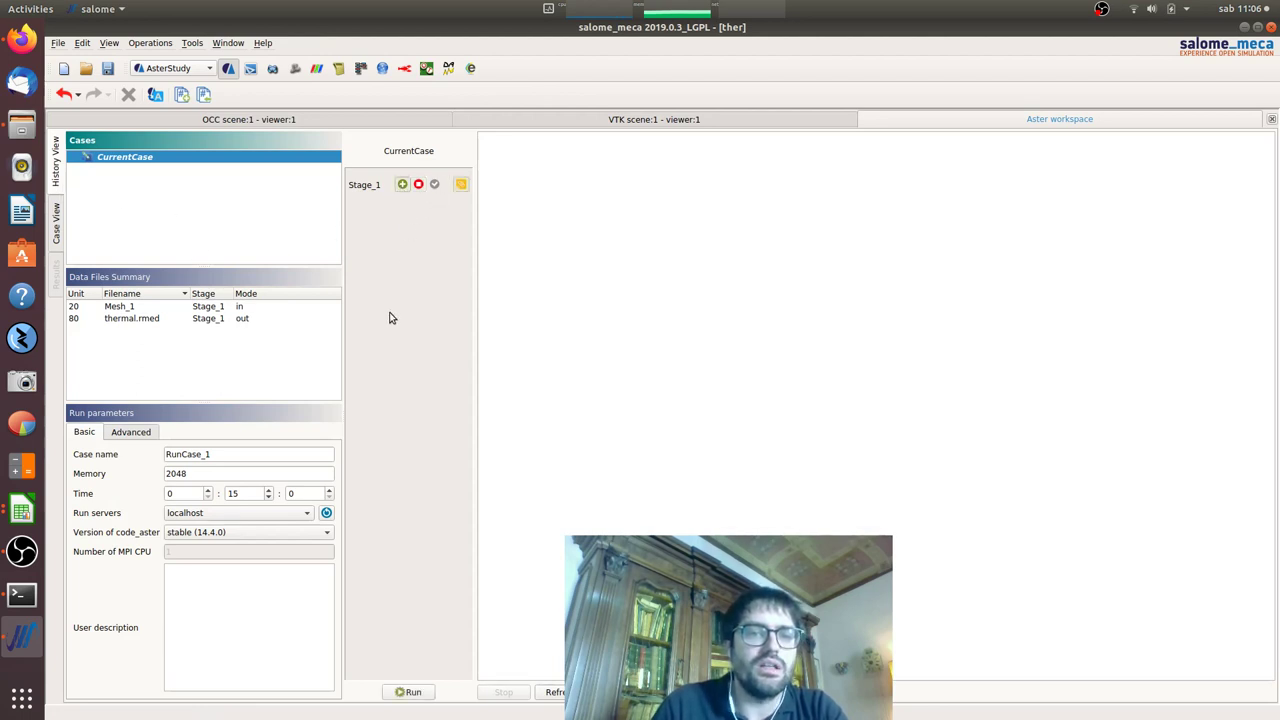
{"action": "left_click", "coordinate": [172, 476]}
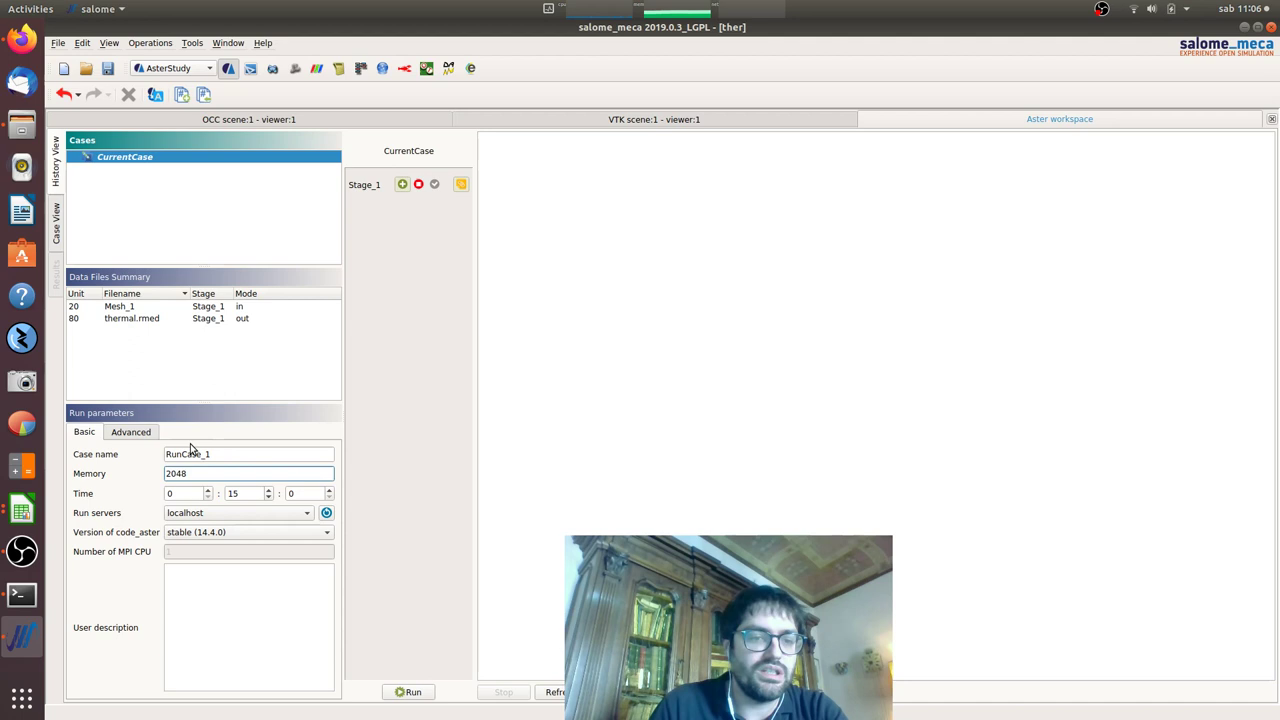
{"action": "type", "text": "1"}
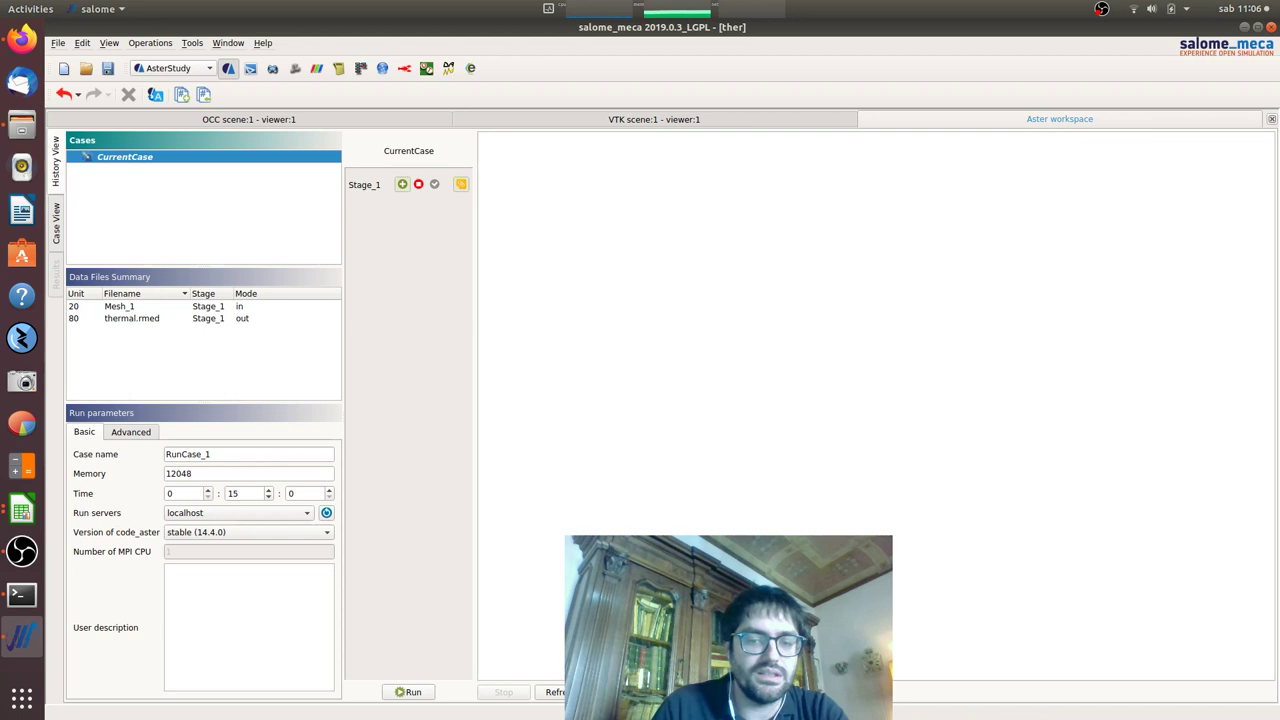
Step: Save the study and run RunCase_1 locally
{"action": "left_click", "coordinate": [412, 691]}
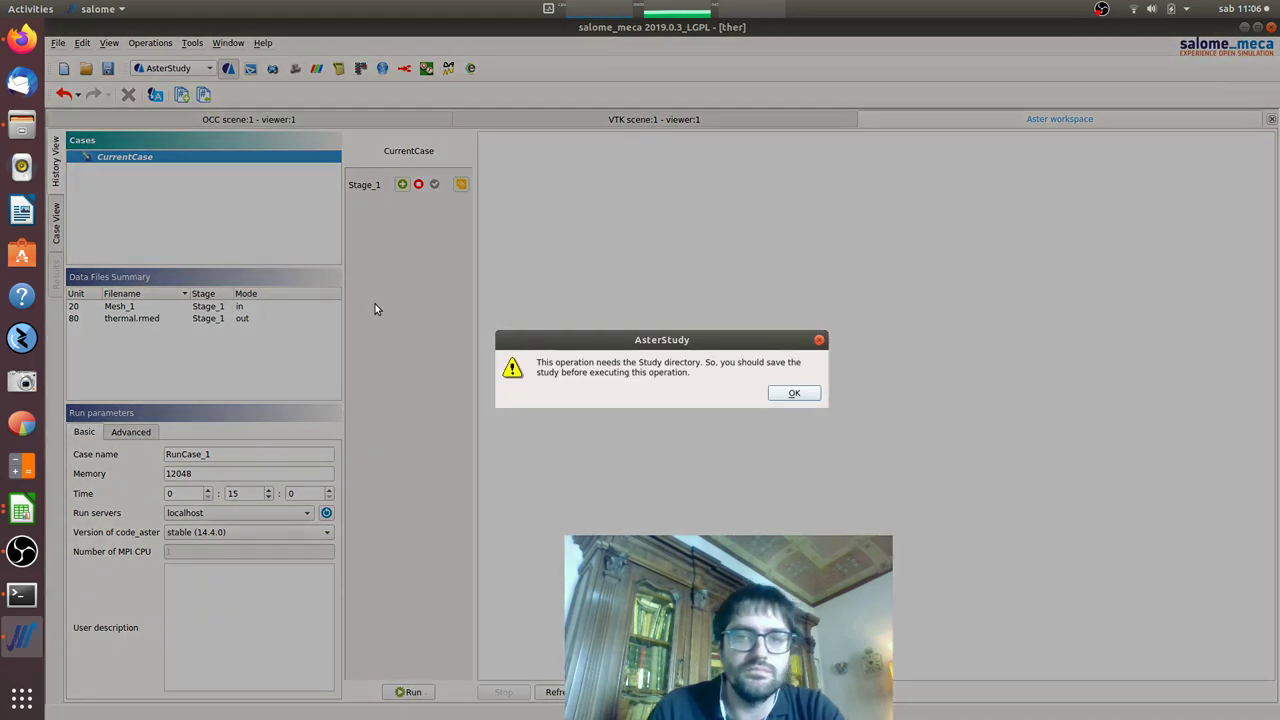
{"action": "left_click", "coordinate": [793, 392]}
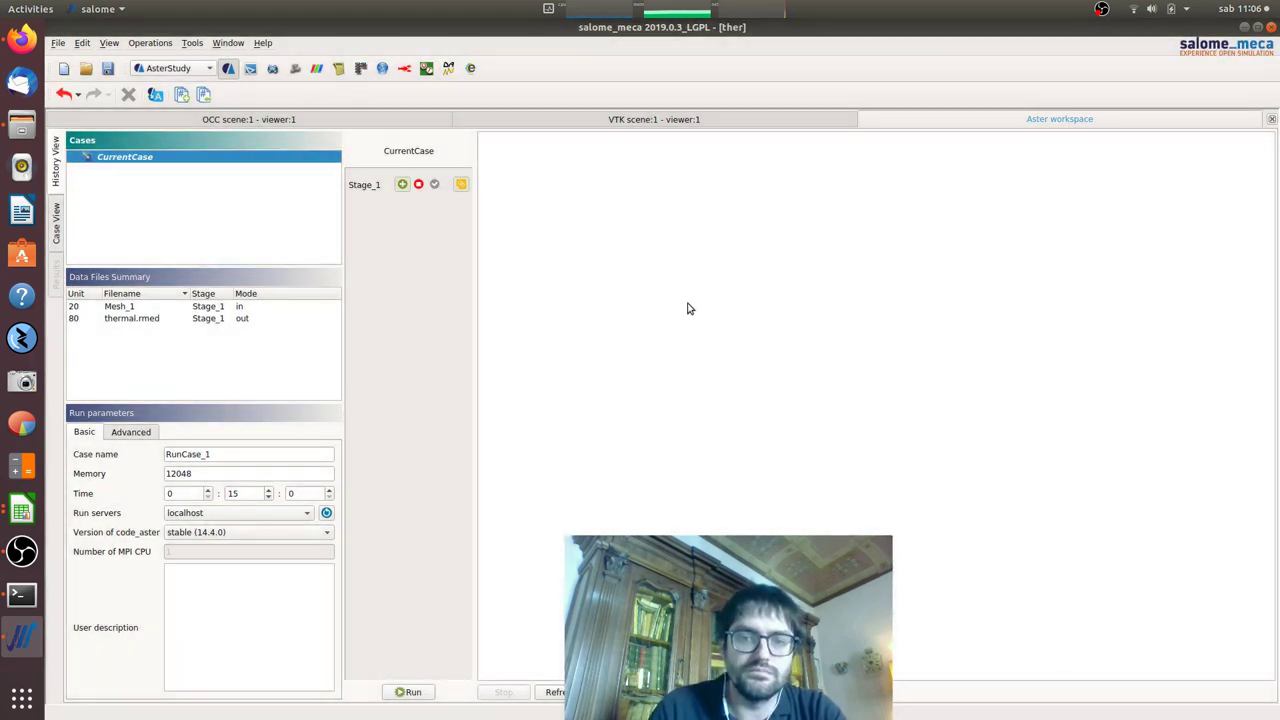
{"action": "left_click", "coordinate": [108, 69]}
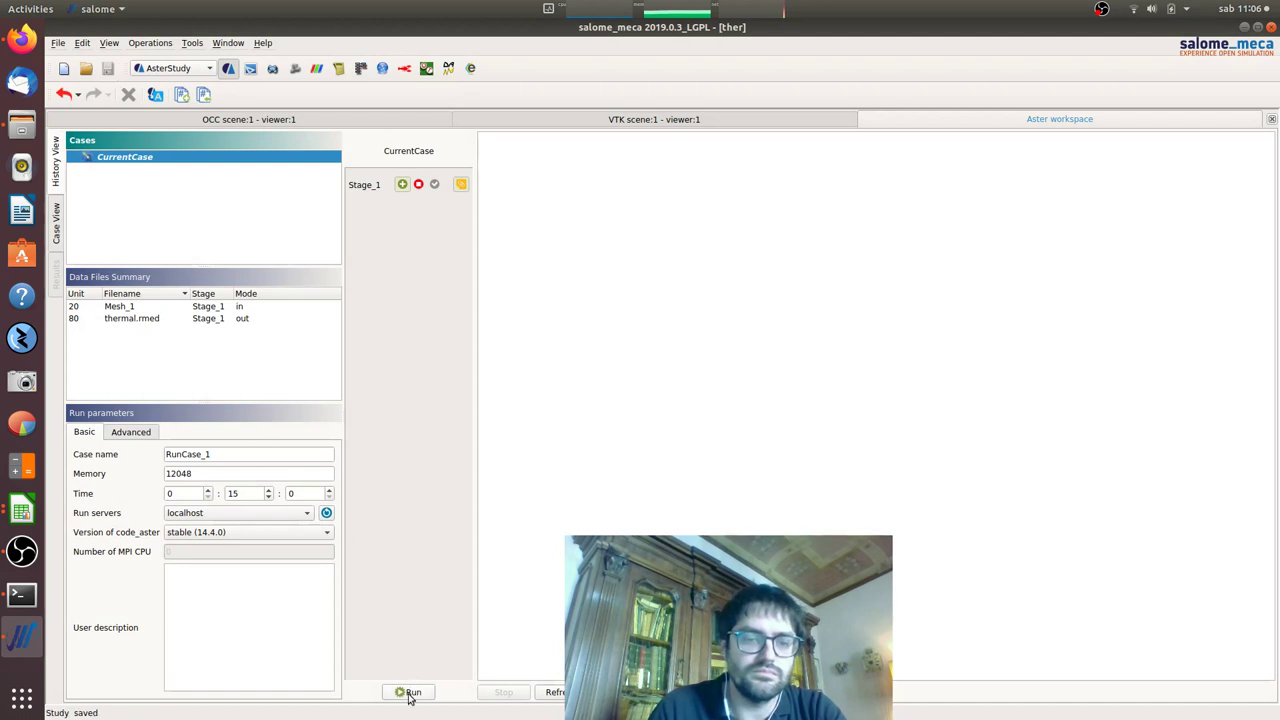
{"action": "left_click", "coordinate": [408, 695]}
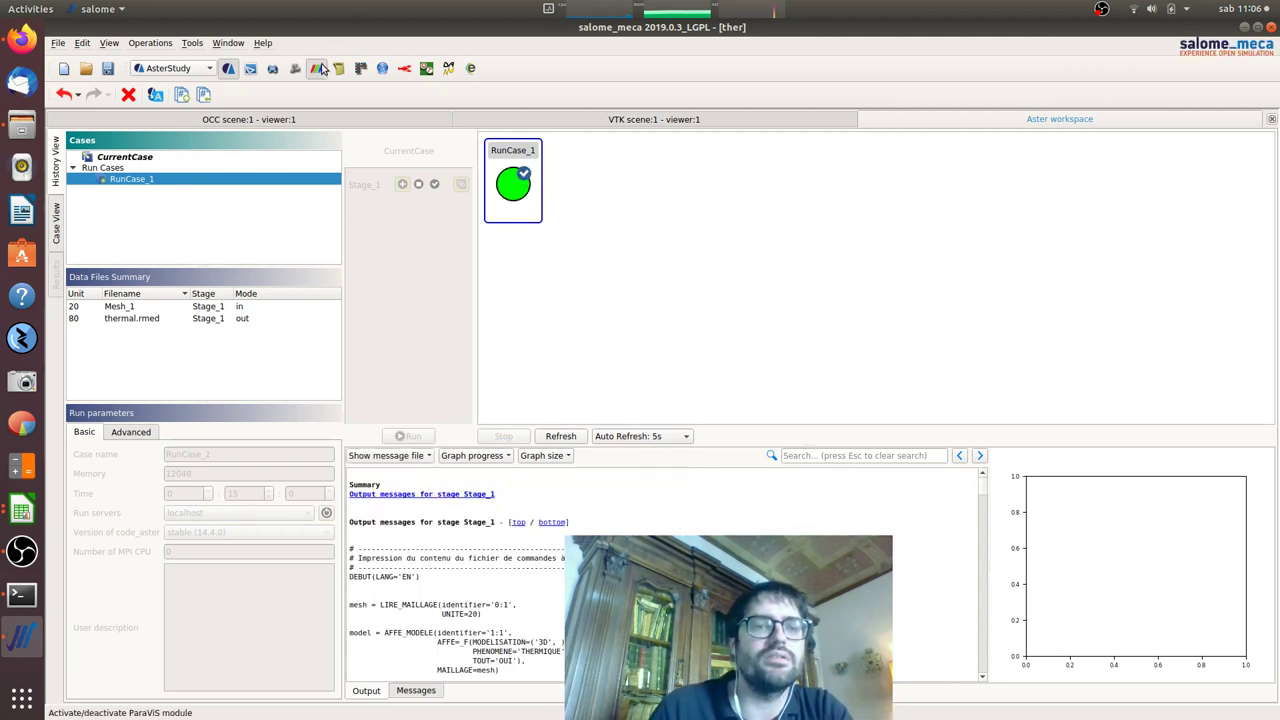
Step: Load Desktop/videos/thermal.rmed into the ParaViS pipeline and apply it
{"action": "left_click", "coordinate": [318, 68]}
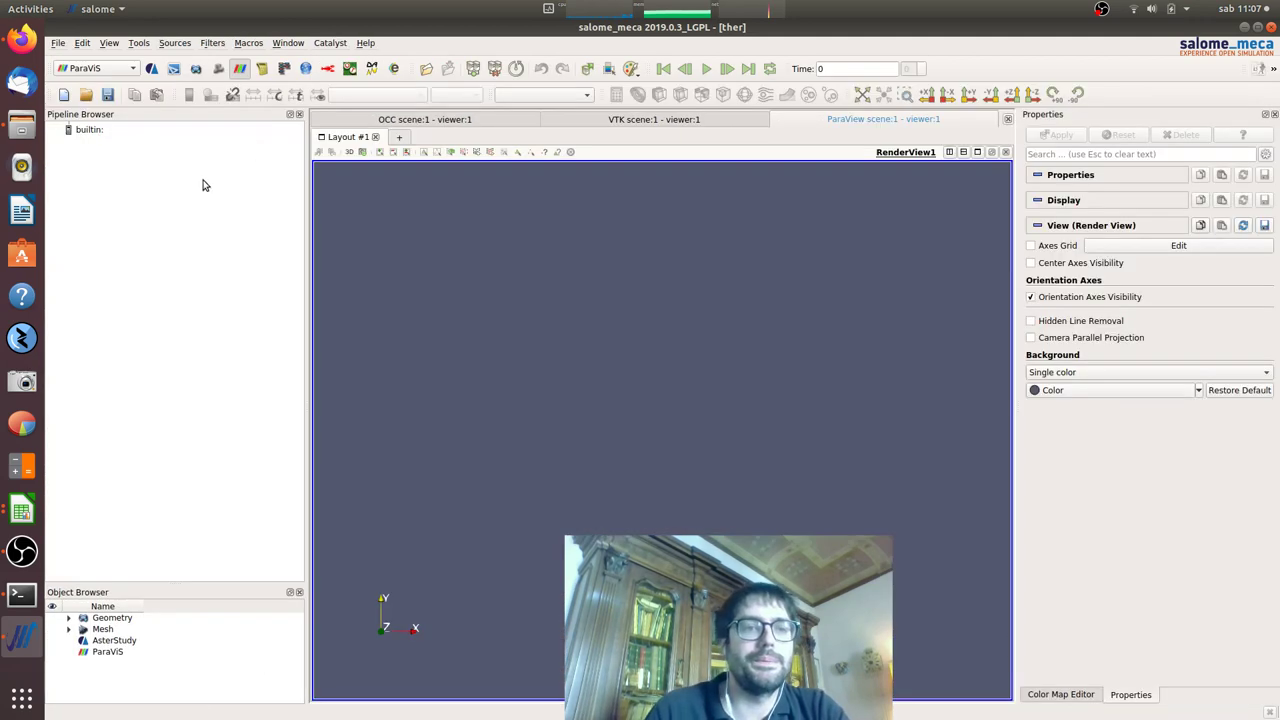
{"action": "right_click", "coordinate": [141, 174]}
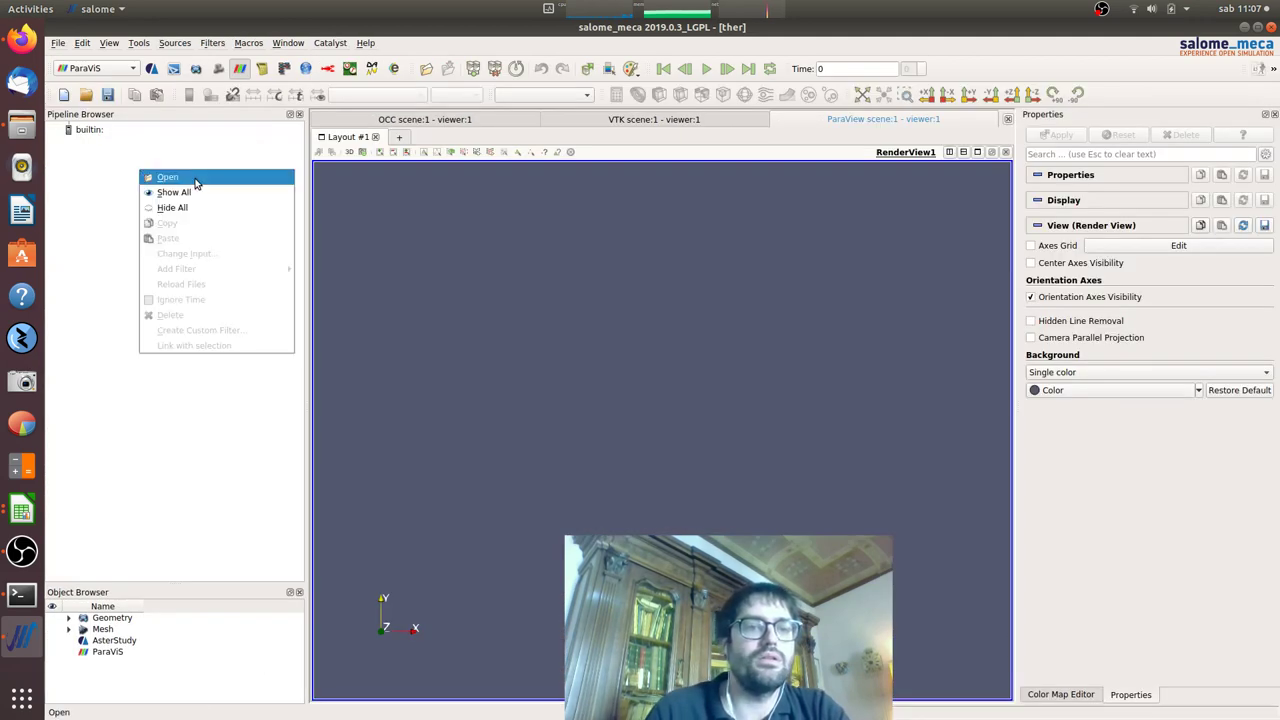
{"action": "left_click", "coordinate": [195, 180]}
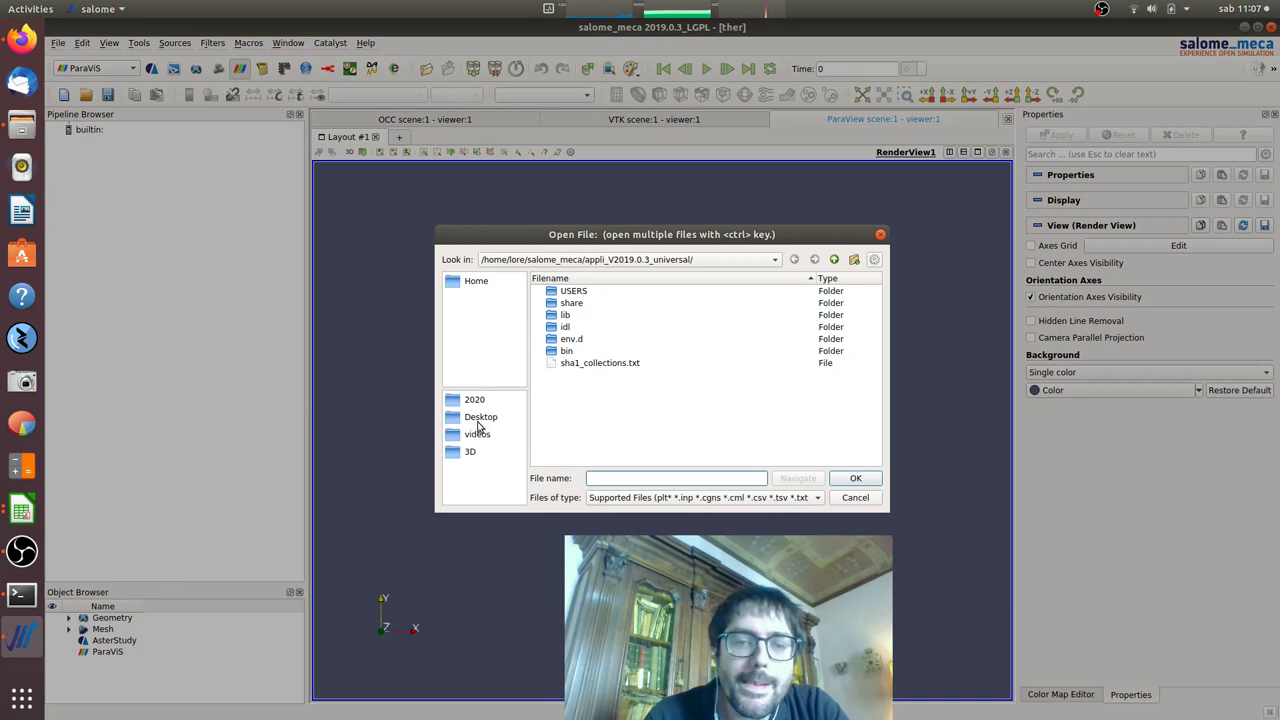
{"action": "left_click", "coordinate": [474, 436]}
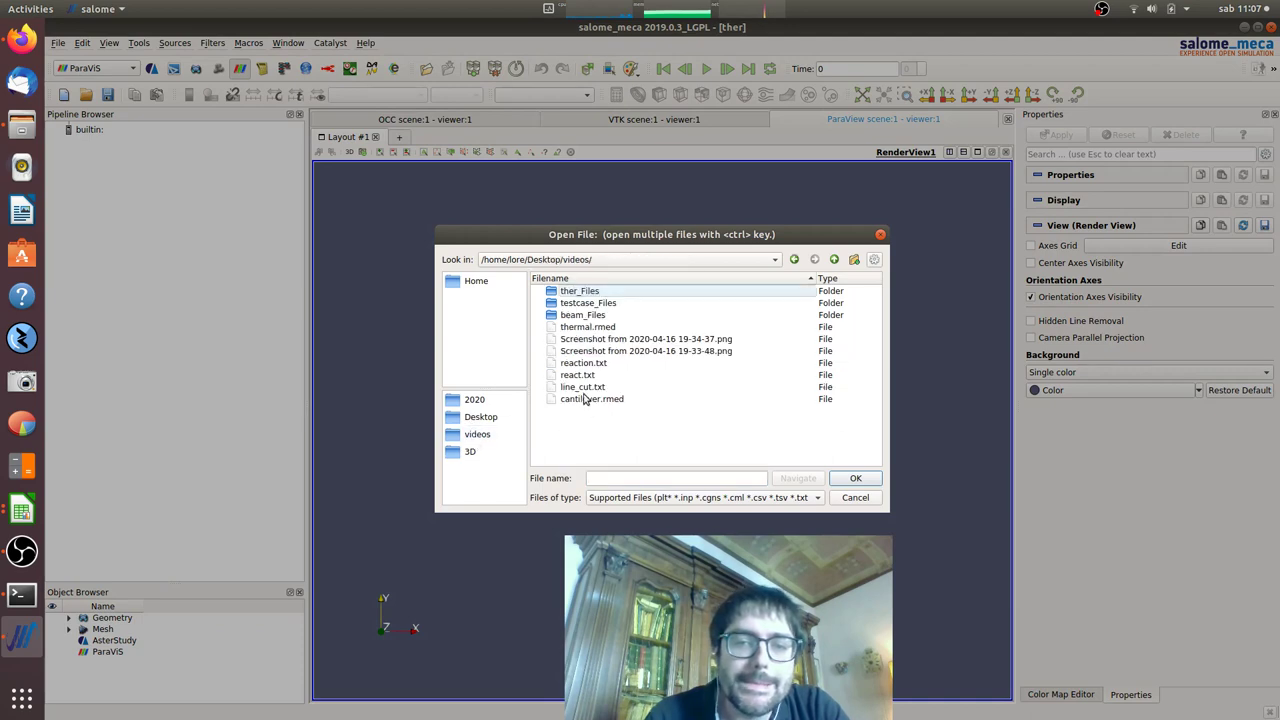
{"action": "double_click", "coordinate": [590, 327]}
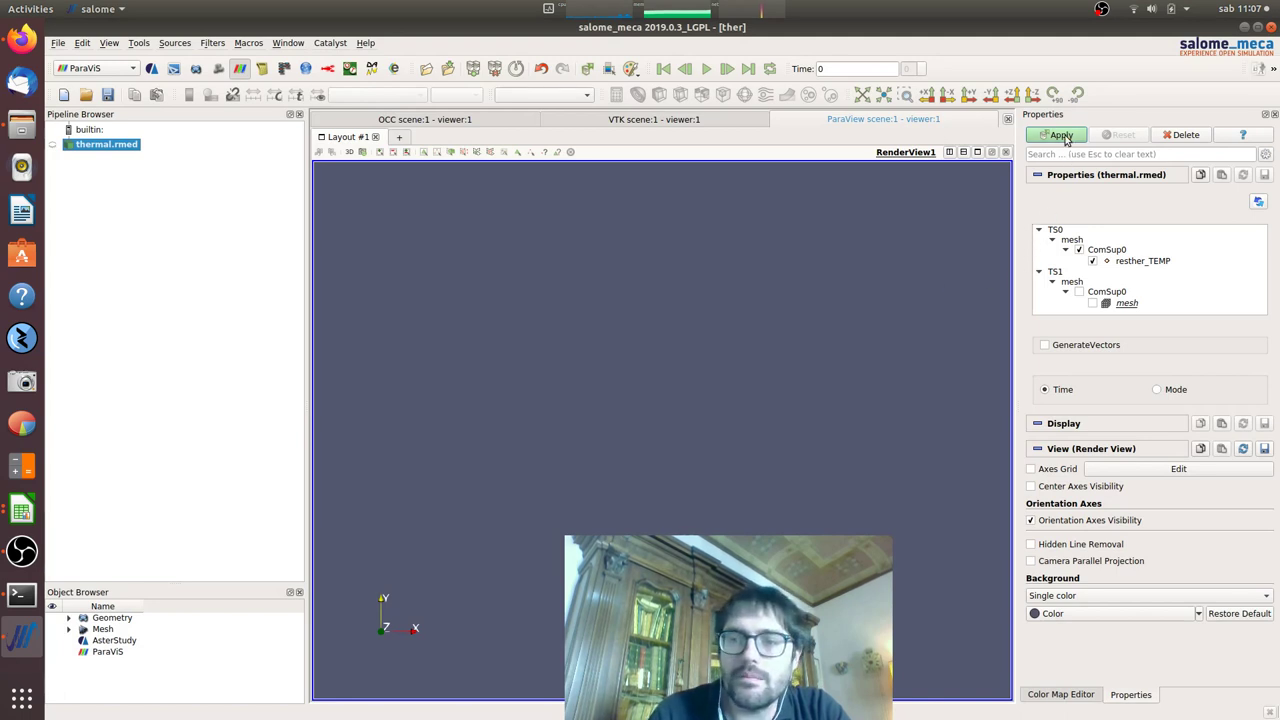
{"action": "left_click", "coordinate": [1066, 140]}
Step: Colour the beam by resther_TEMP and orbit to view the 10–20 gradient
{"action": "left_click", "coordinate": [390, 96]}
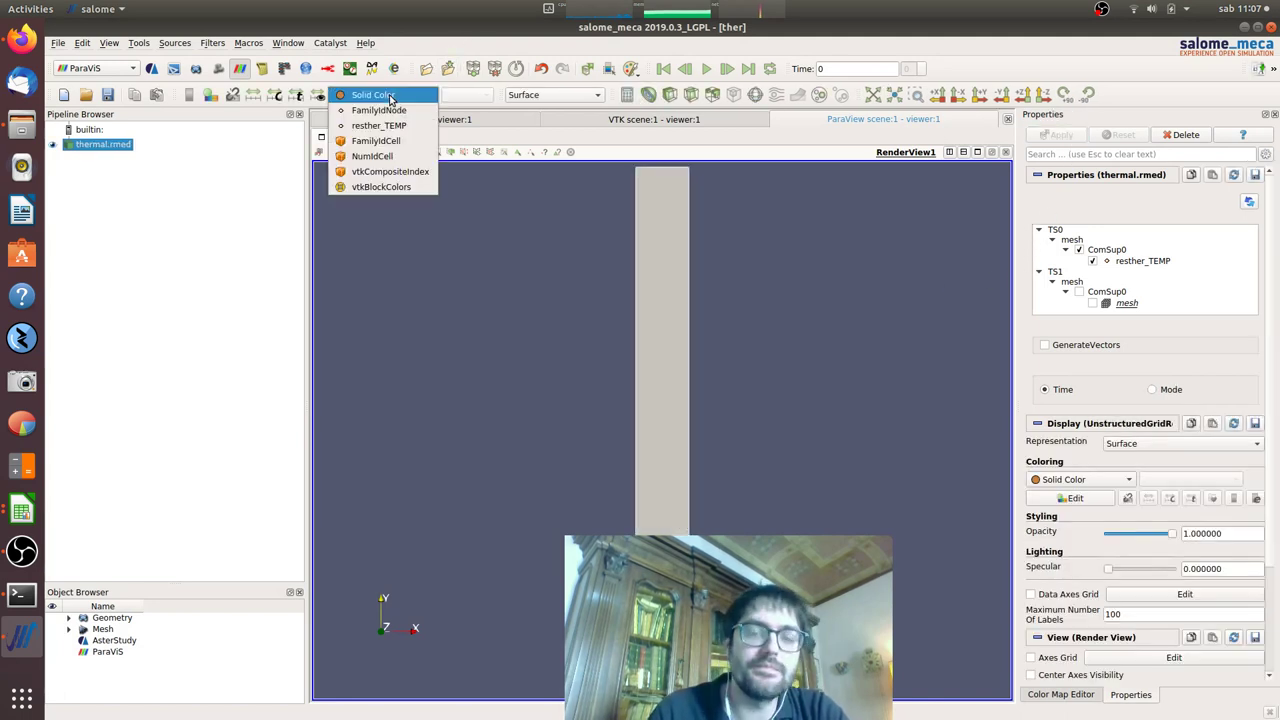
{"action": "left_click", "coordinate": [398, 125]}
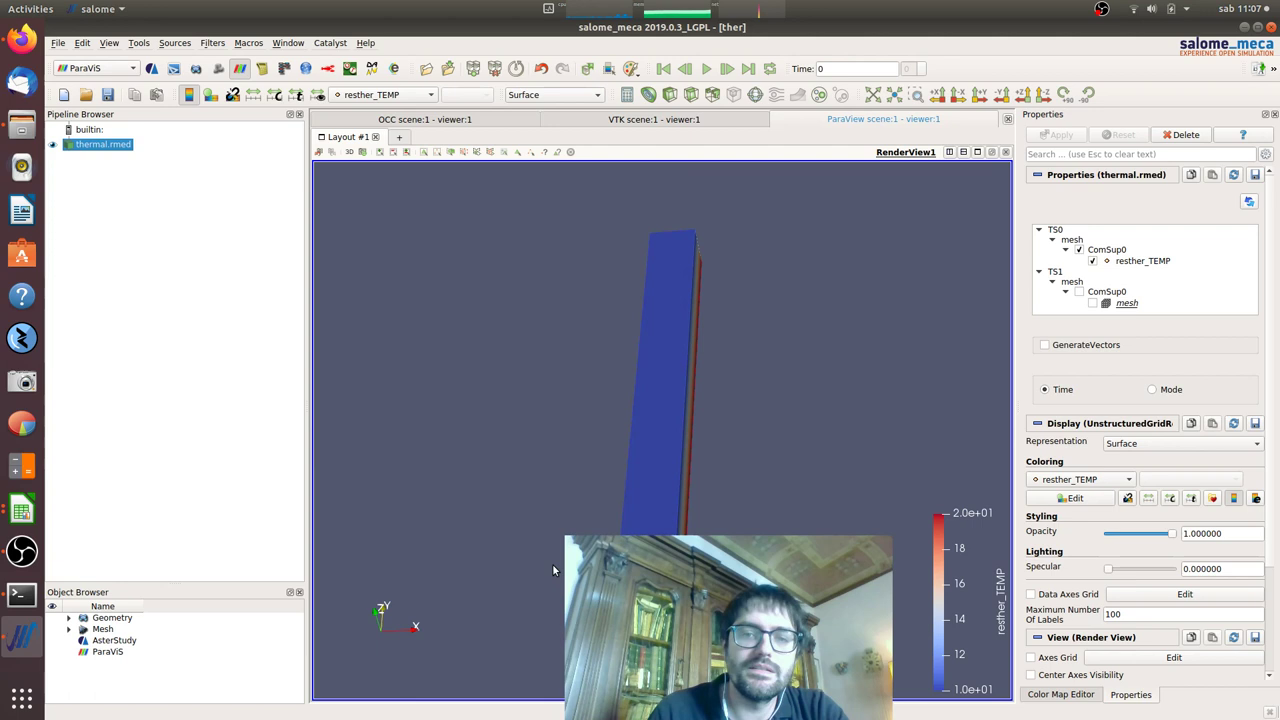
{"action": "mouse_move", "coordinate": [552, 563]}
{"action": "left_mouse_down"}
{"action": "mouse_move", "coordinate": [471, 486]}
{"action": "mouse_move", "coordinate": [608, 331]}
{"action": "mouse_move", "coordinate": [614, 349]}
{"action": "left_mouse_up"}
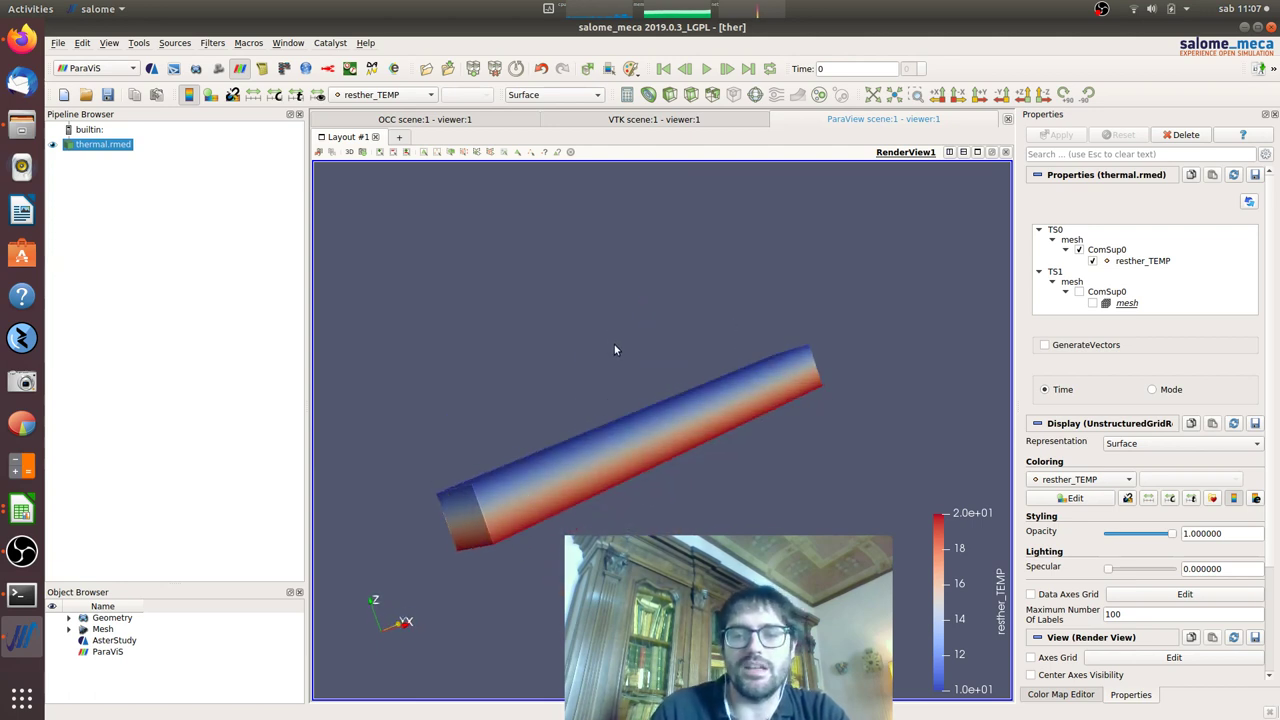